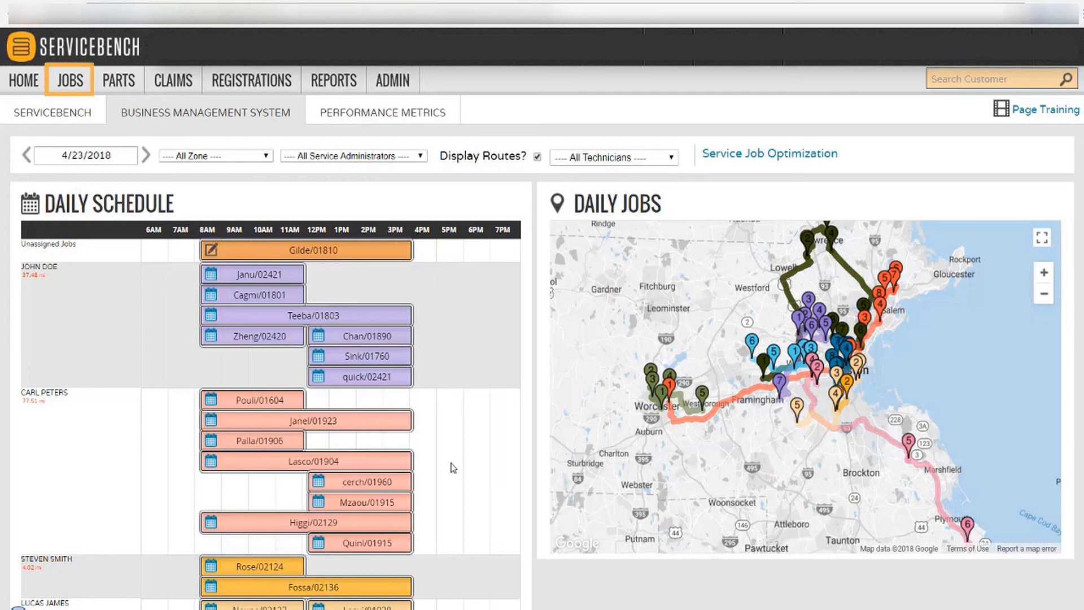
Open the Service Job Configuration settings under JOBS.
{"action": "mouse_move", "coordinate": [75, 86]}
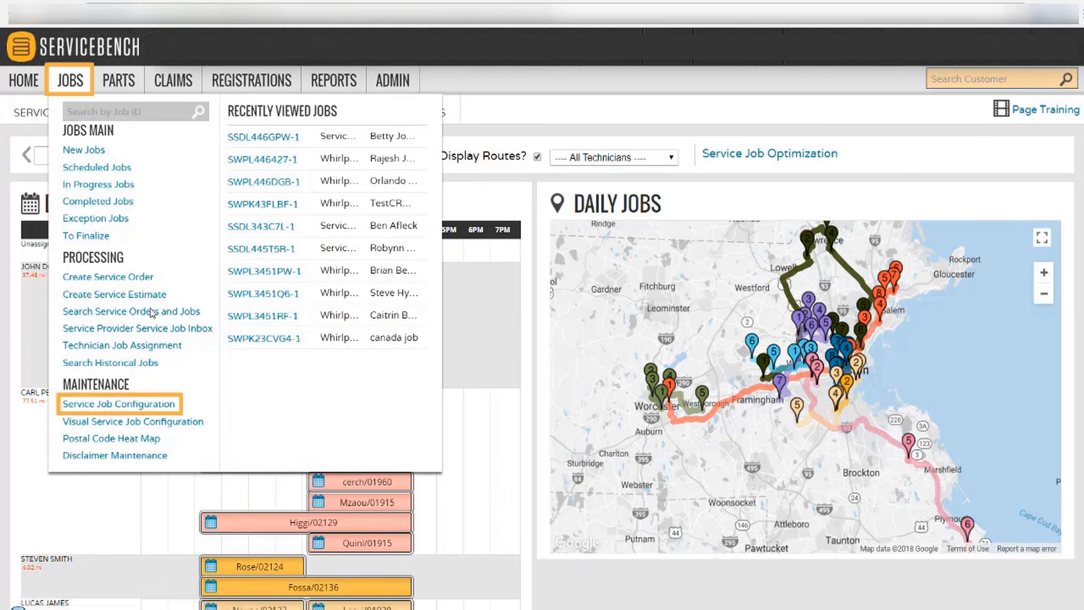
{"action": "left_click", "coordinate": [175, 405]}
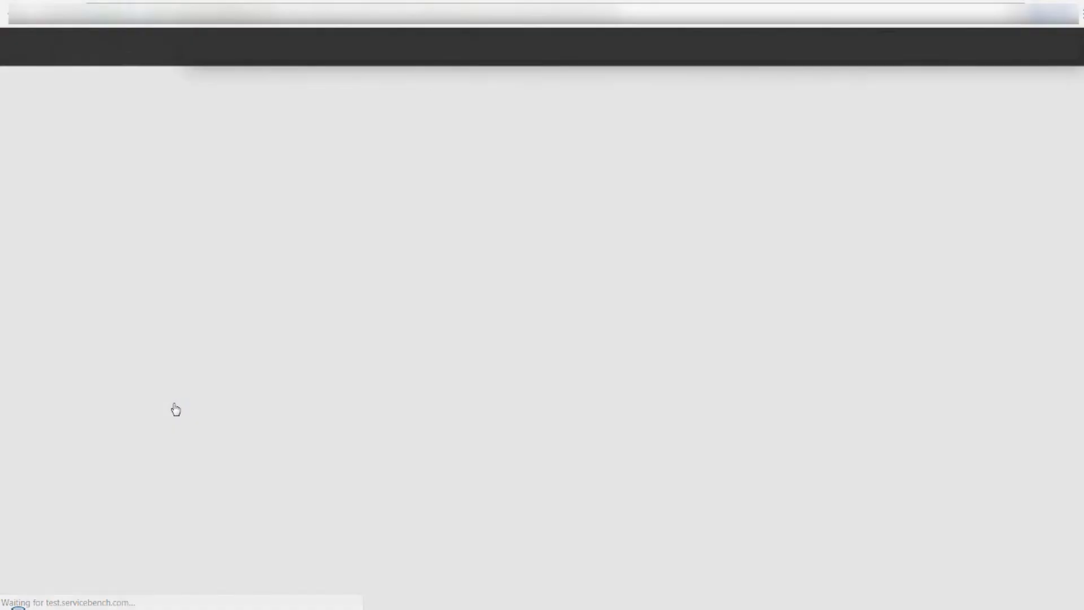
{"action": "scroll", "coordinate": [215, 401], "scroll_direction": "down", "scroll_amount": 3}
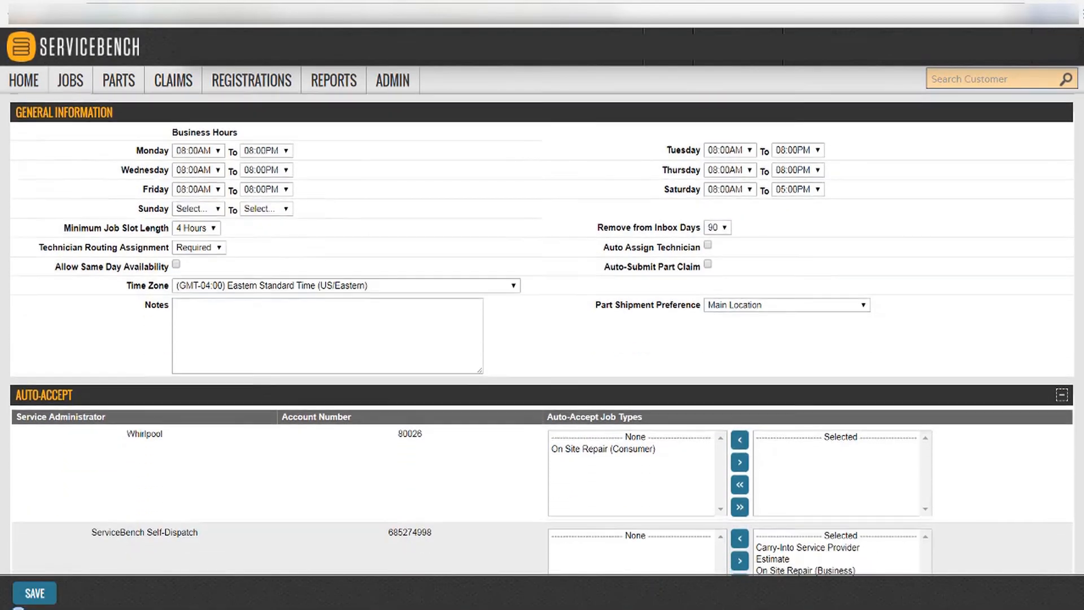
{"action": "scroll", "coordinate": [542, 334], "scroll_direction": "down", "scroll_amount": 3}
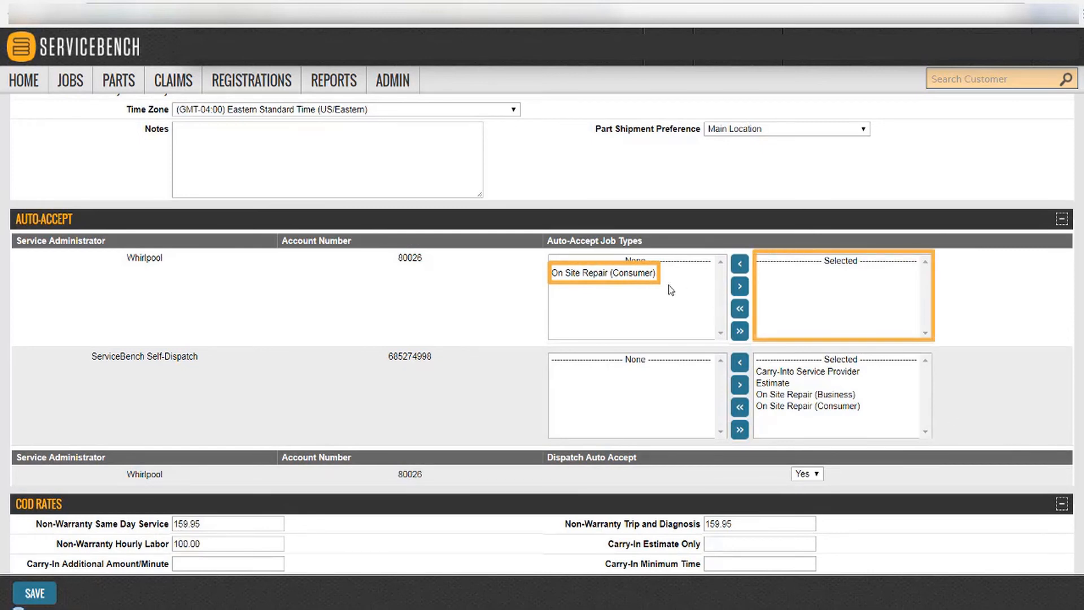
Move On Site Repair (Consumer) into Whirlpool's auto-accept list, then back to unselected.
{"action": "left_click", "coordinate": [644, 275]}
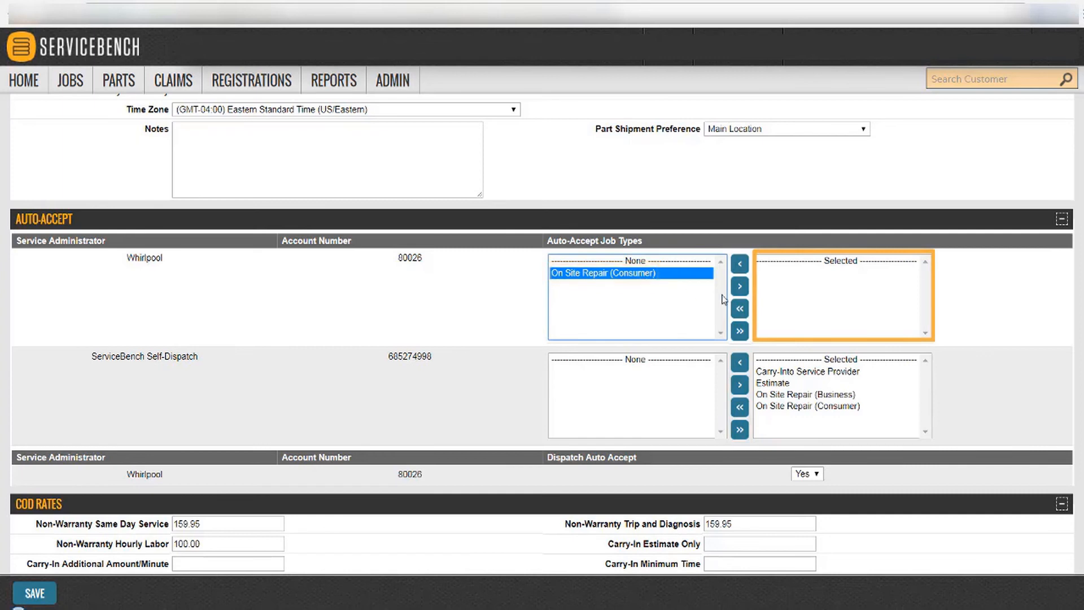
{"action": "left_click", "coordinate": [739, 286]}
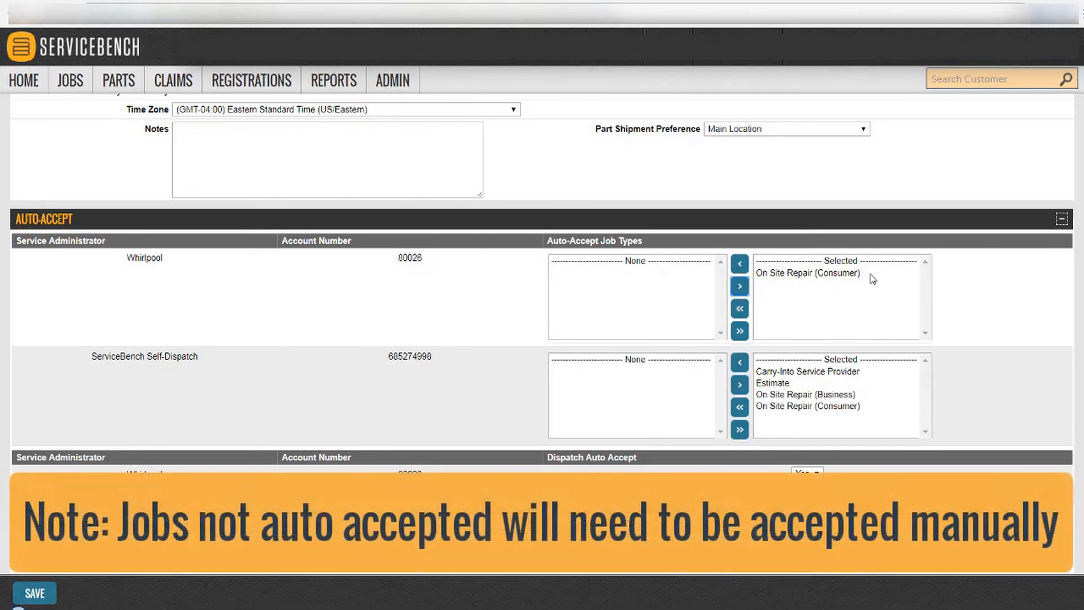
{"action": "left_click", "coordinate": [872, 276]}
{"action": "left_click", "coordinate": [739, 263]}
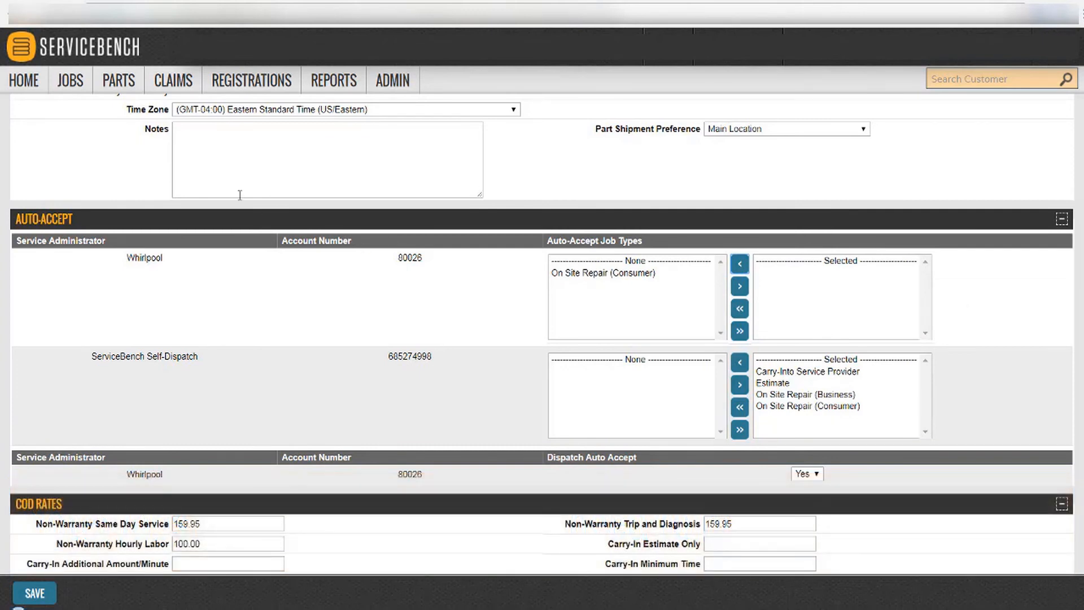
Go to the Jobs overview and expand the first job in the New list.
{"action": "left_click", "coordinate": [79, 83]}
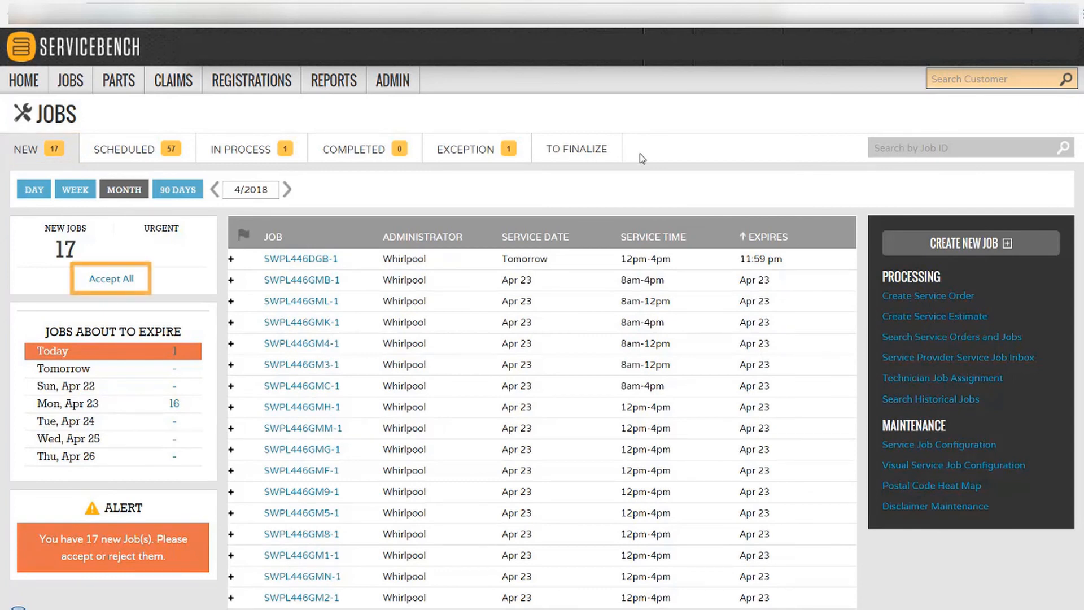
{"action": "left_click", "coordinate": [231, 259]}
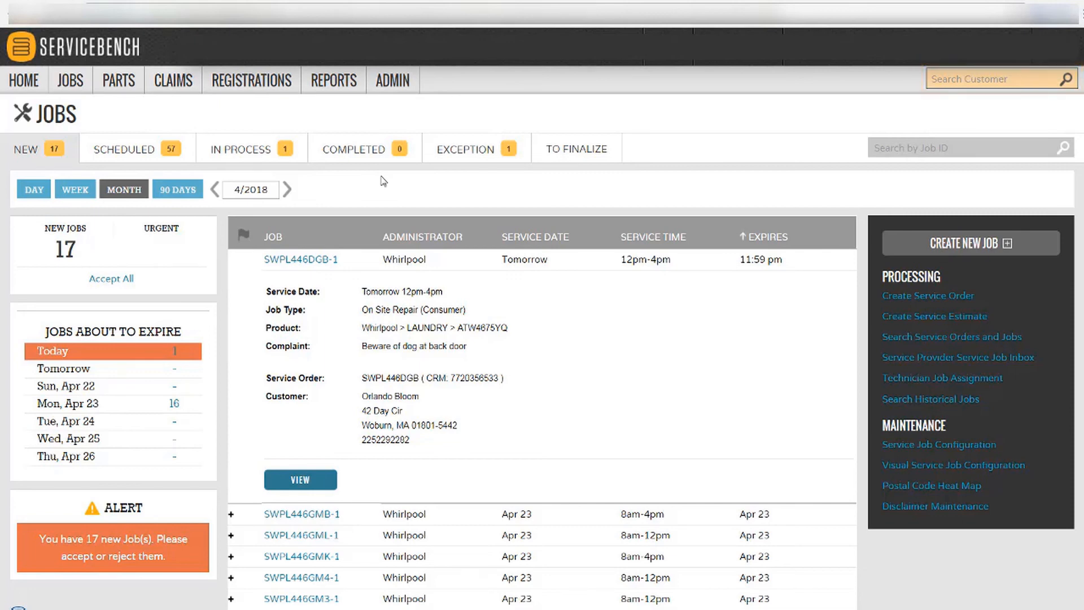
Search customers by the customer's last name and start a service order for the match.
{"action": "left_click", "coordinate": [932, 80]}
{"action": "type", "text": "Doe"}
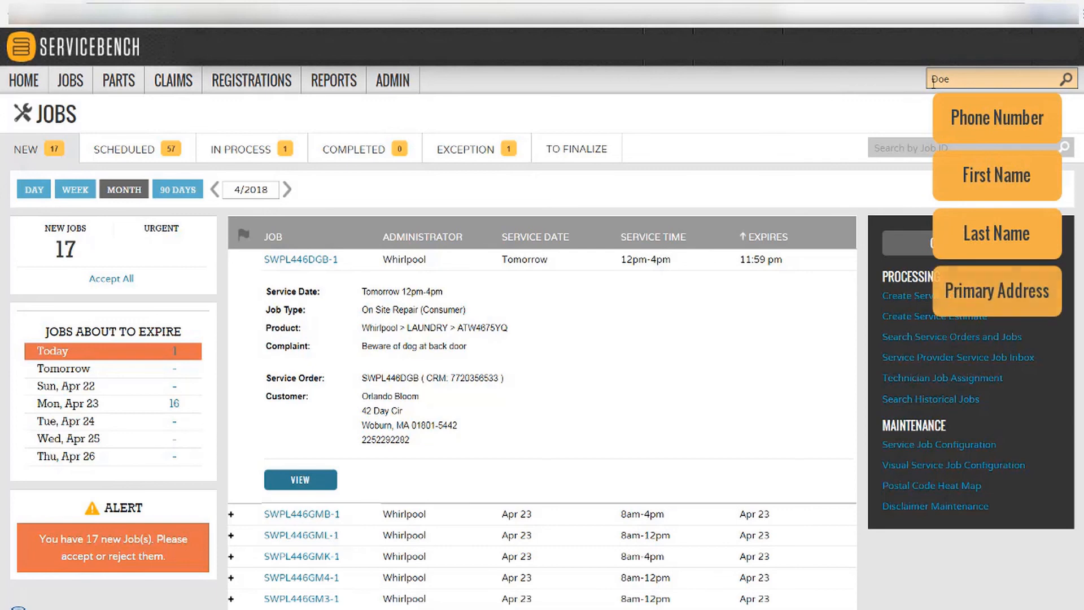
{"action": "left_click", "coordinate": [1066, 81]}
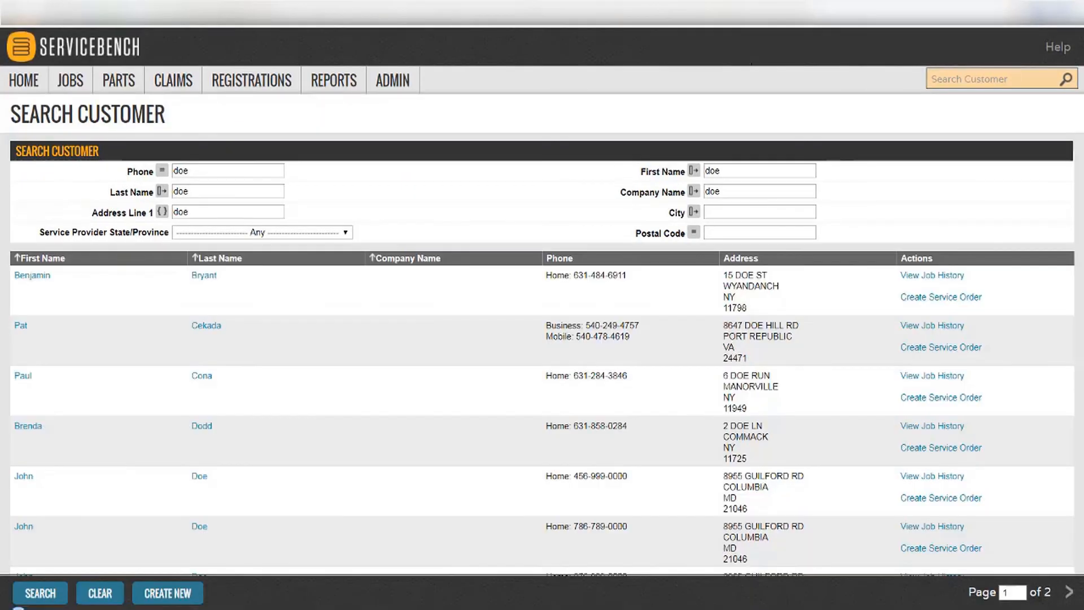
{"action": "scroll", "coordinate": [541, 333], "scroll_direction": "down", "scroll_amount": 3}
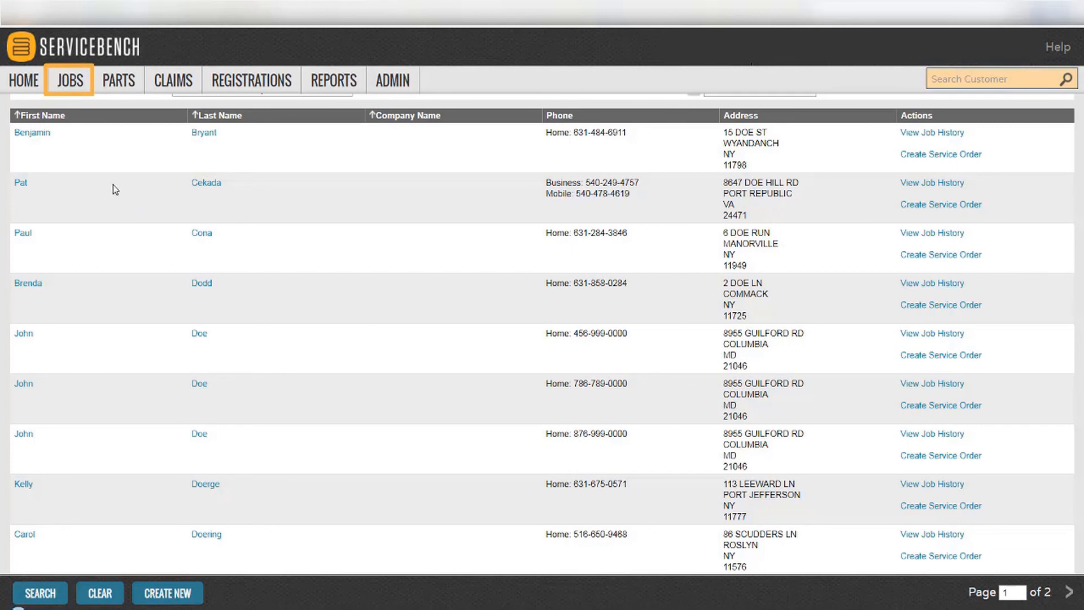
{"action": "left_click", "coordinate": [81, 92]}
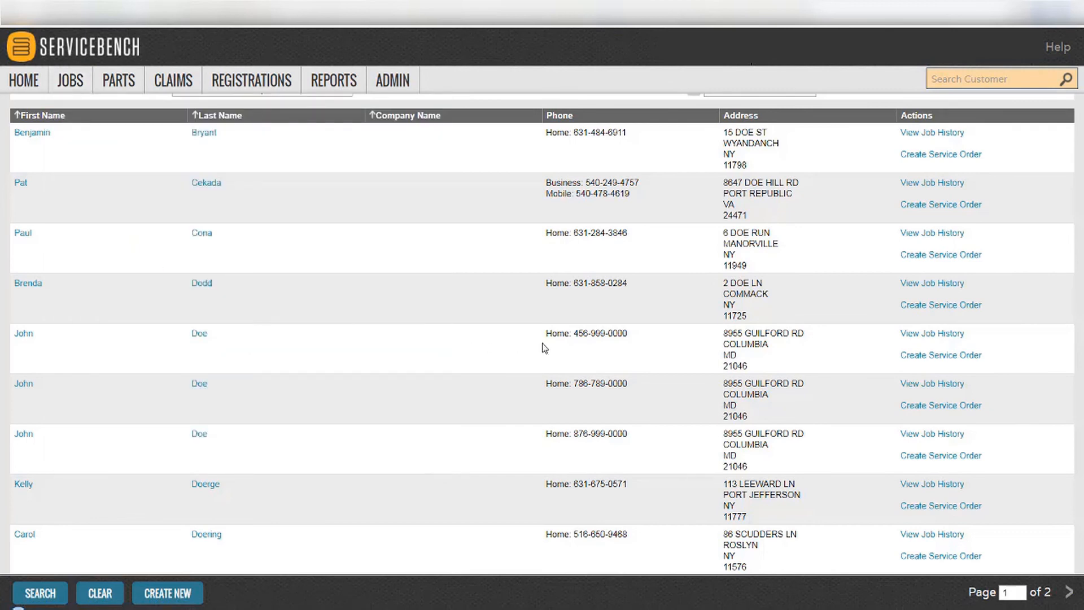
{"action": "left_click", "coordinate": [922, 355]}
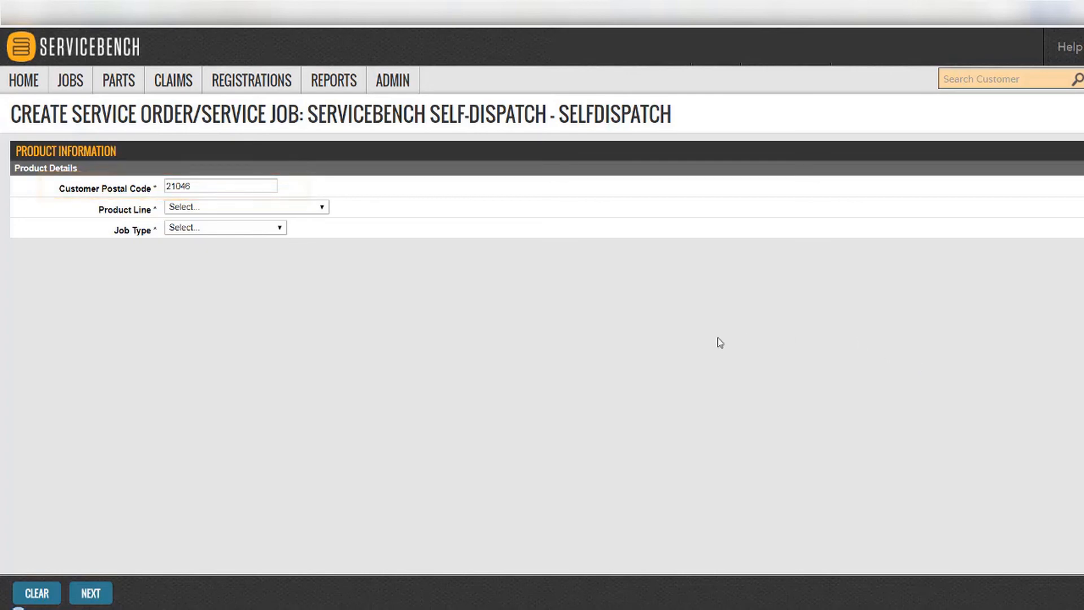
Set Product Line to WASHING MACHINE and Job Type to On Site Repair (Consumer), then continue.
{"action": "left_click", "coordinate": [304, 211]}
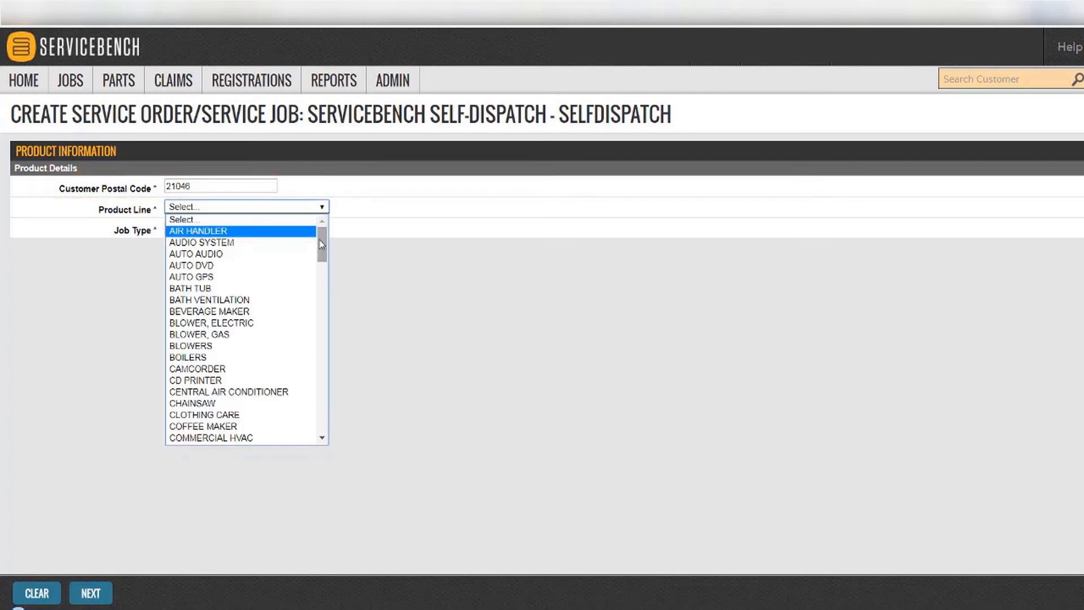
{"action": "left_click_drag", "start_coordinate": [321, 228], "coordinate": [313, 422]}
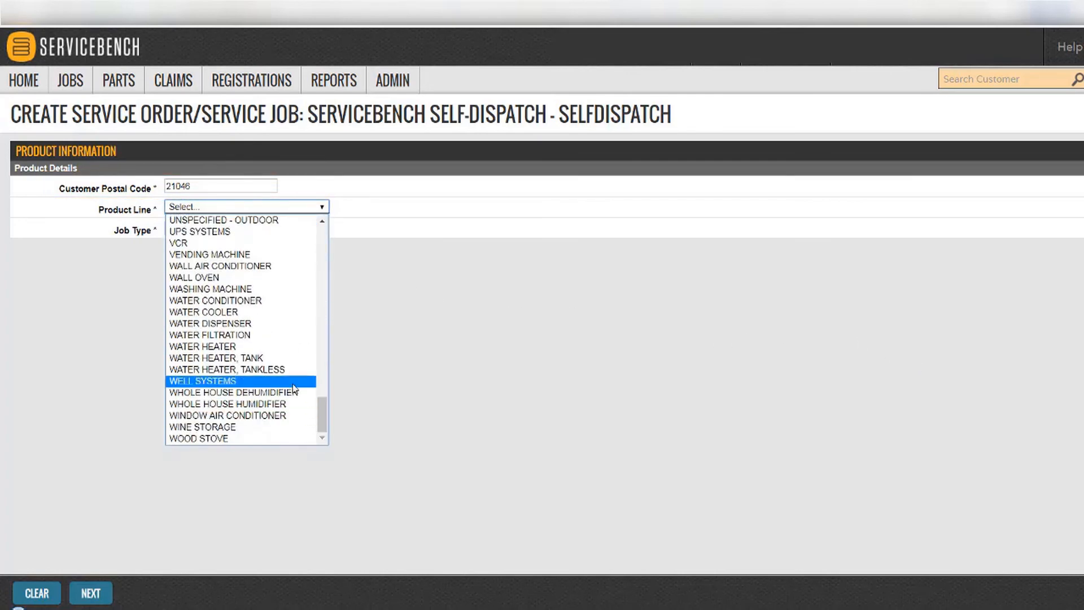
{"action": "left_click", "coordinate": [265, 291]}
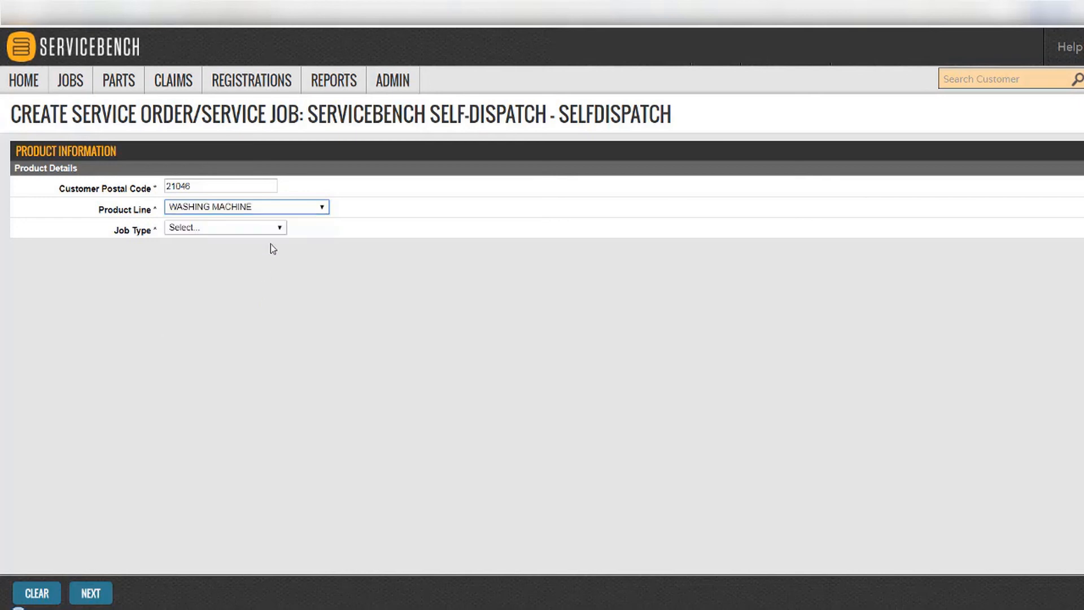
{"action": "left_click", "coordinate": [277, 227]}
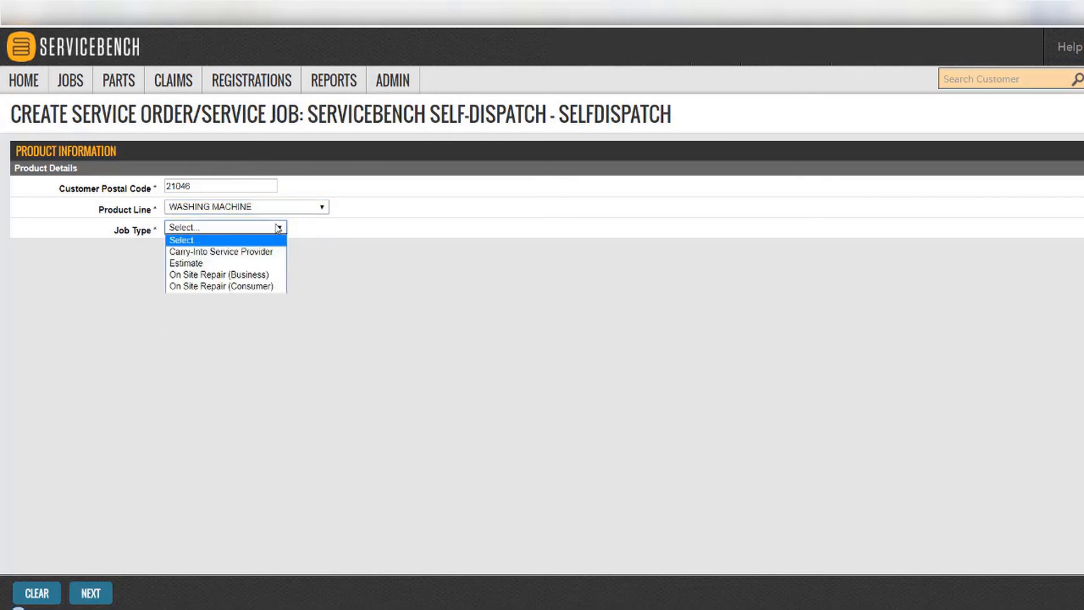
{"action": "left_click", "coordinate": [265, 287]}
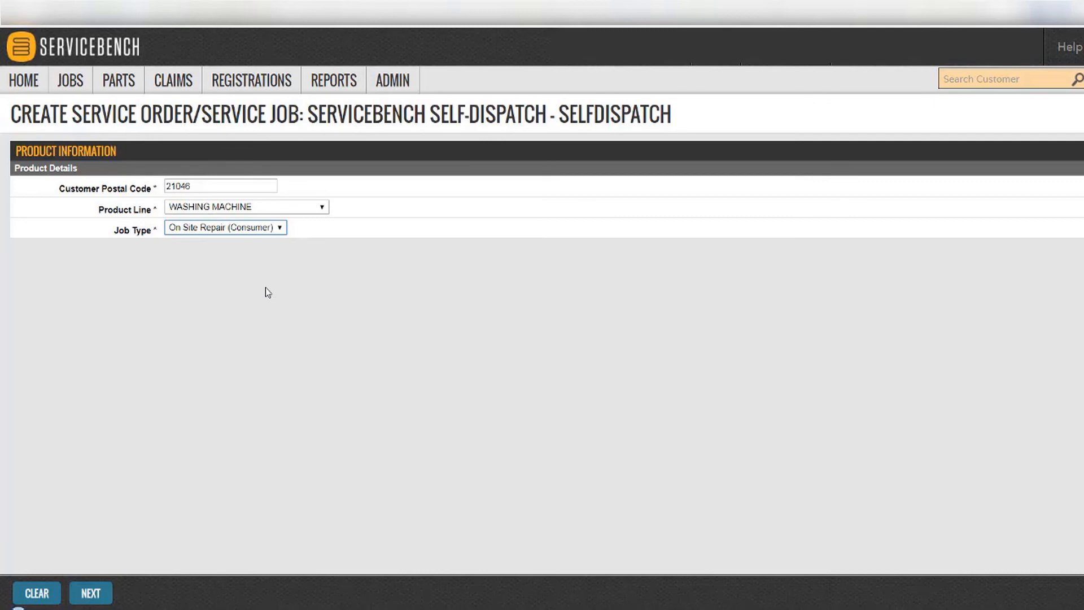
{"action": "left_click", "coordinate": [97, 591]}
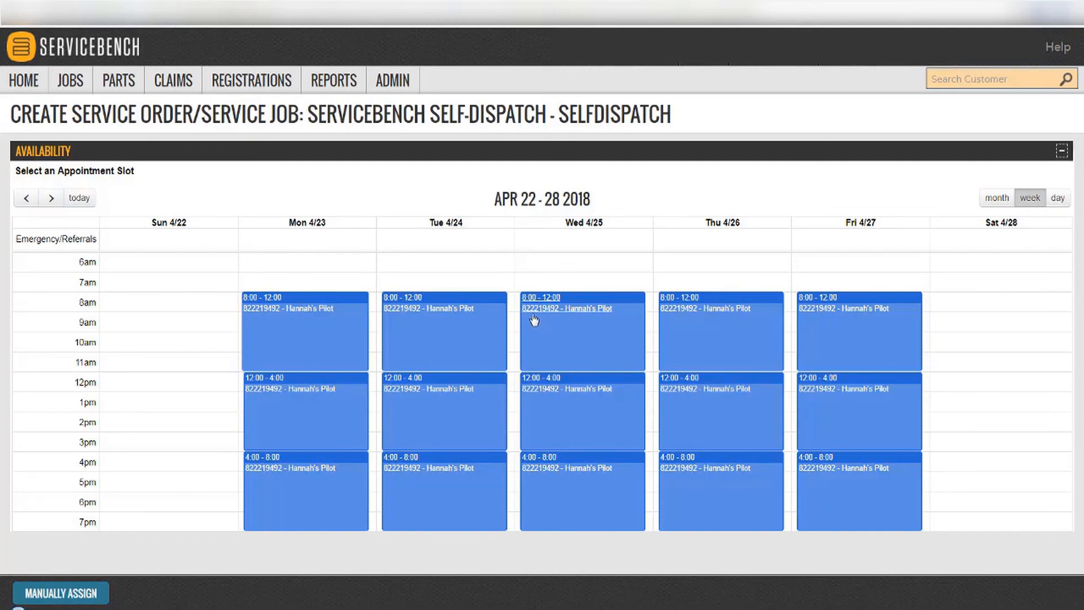
Book and confirm the Tuesday 4/24 8:00AM–12:00PM appointment slot.
{"action": "left_click", "coordinate": [477, 322]}
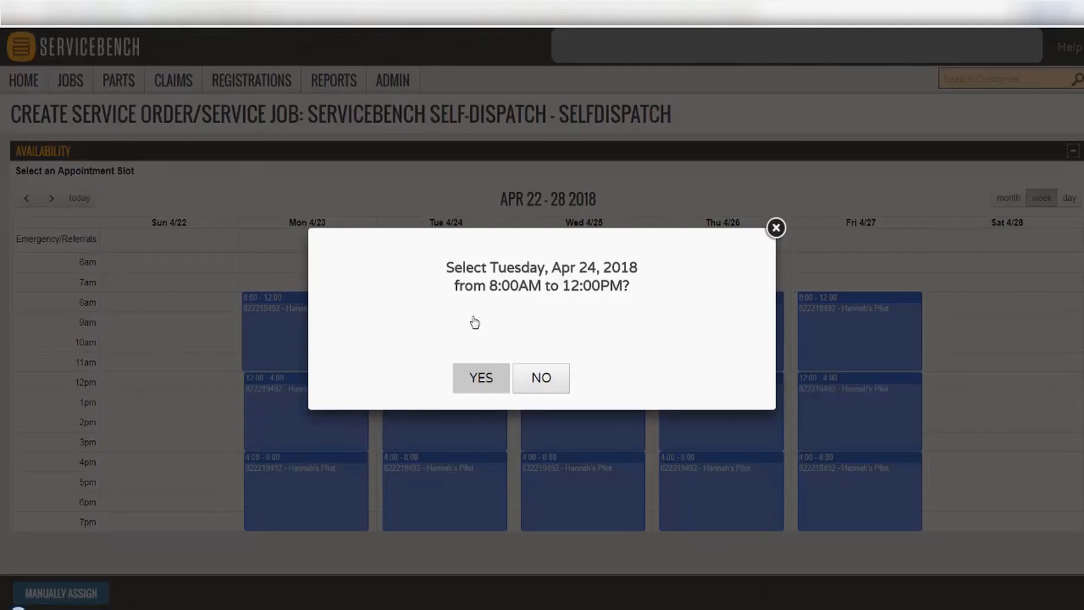
{"action": "left_click", "coordinate": [482, 377]}
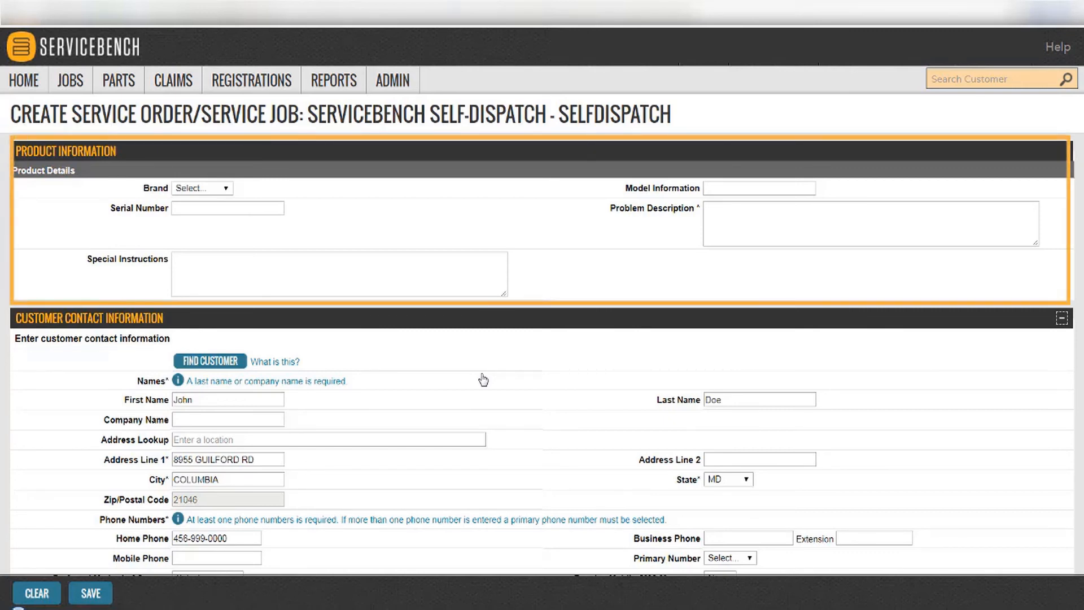
Enter 'Not dispensing soap' as the problem description and save the service job.
{"action": "left_click", "coordinate": [714, 231]}
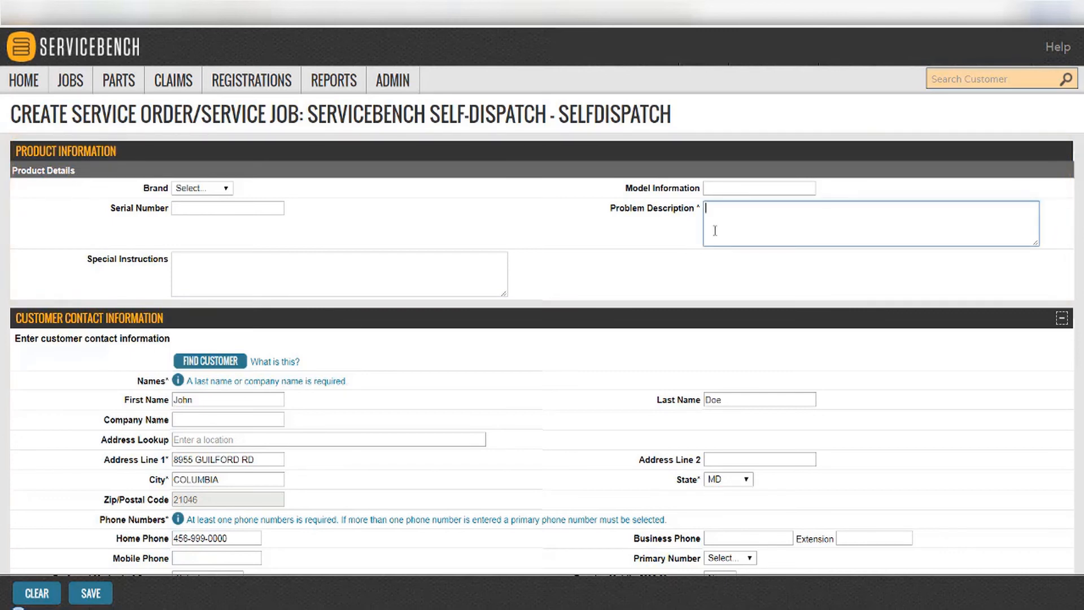
{"action": "type", "text": "Not dispensing soap"}
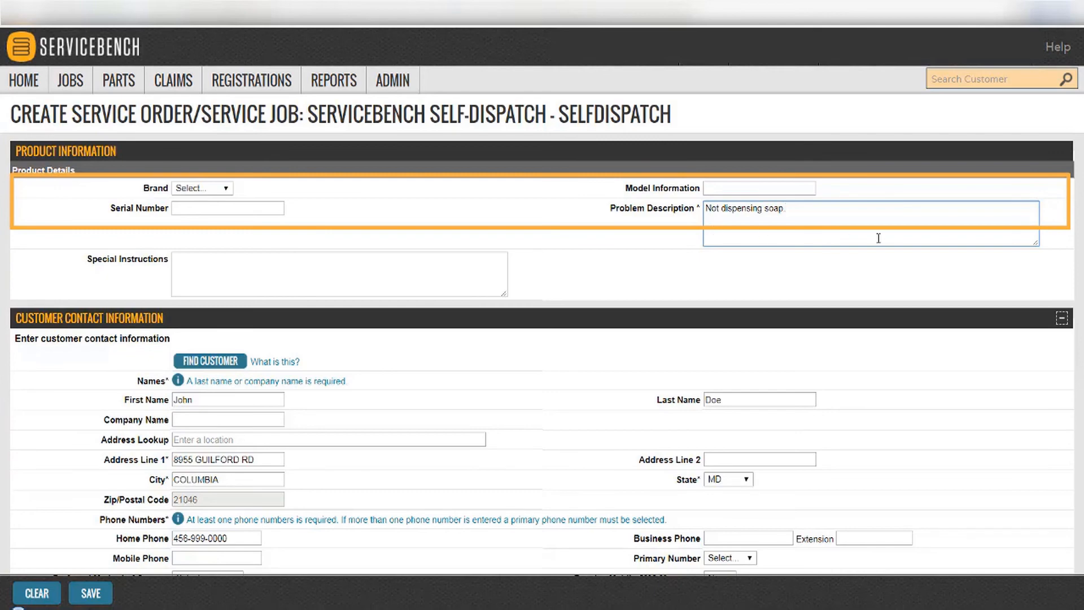
{"action": "scroll", "coordinate": [1079, 408], "scroll_direction": "down", "scroll_amount": 3}
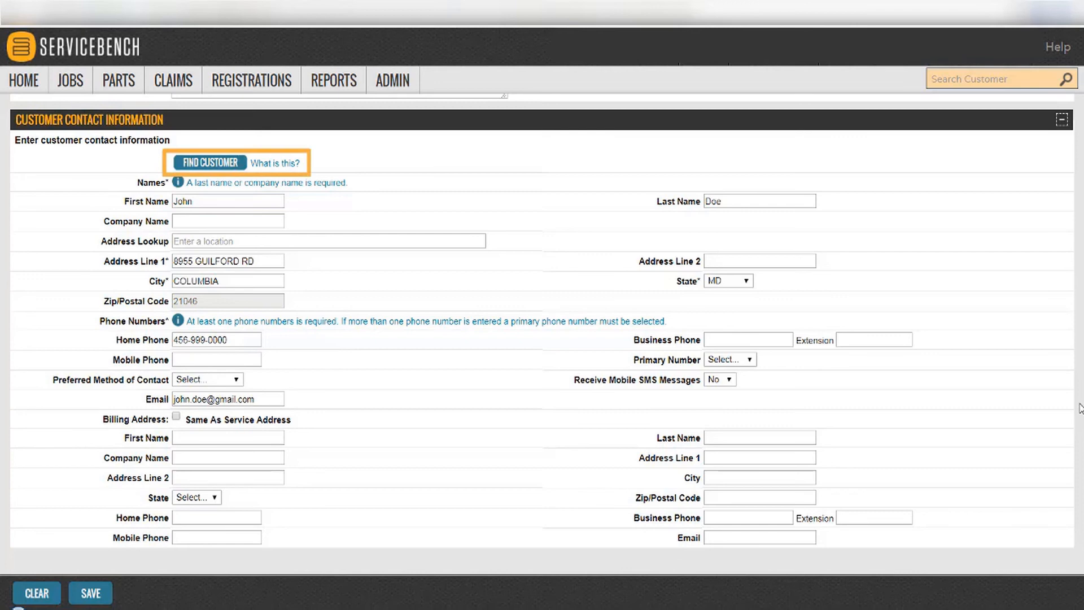
{"action": "left_click", "coordinate": [90, 594]}
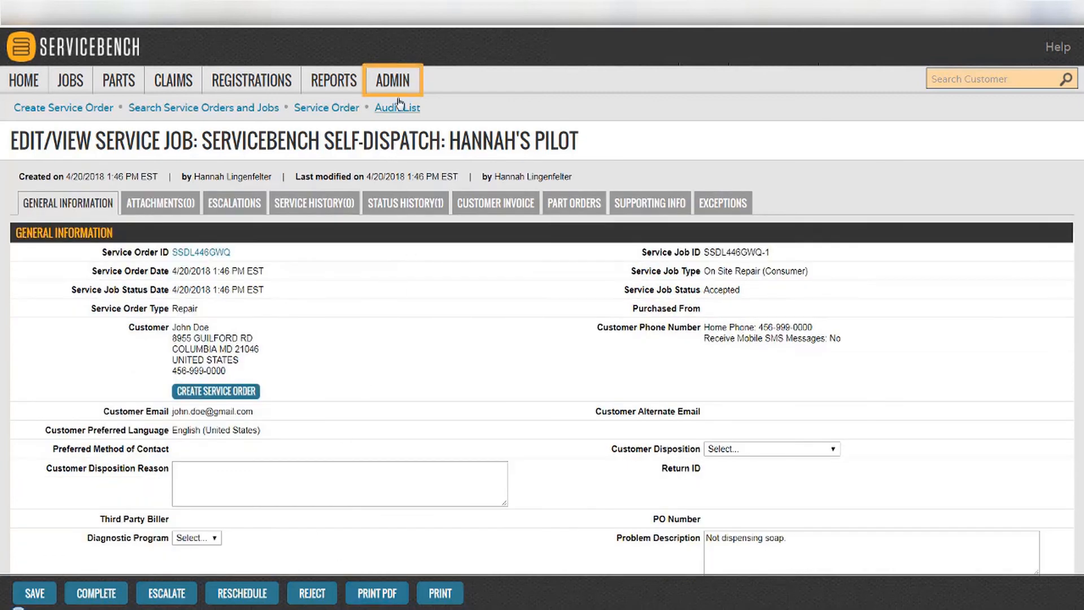
Open the Consumer Portal settings under Admin and launch the customer-facing portal page.
{"action": "left_click", "coordinate": [393, 81]}
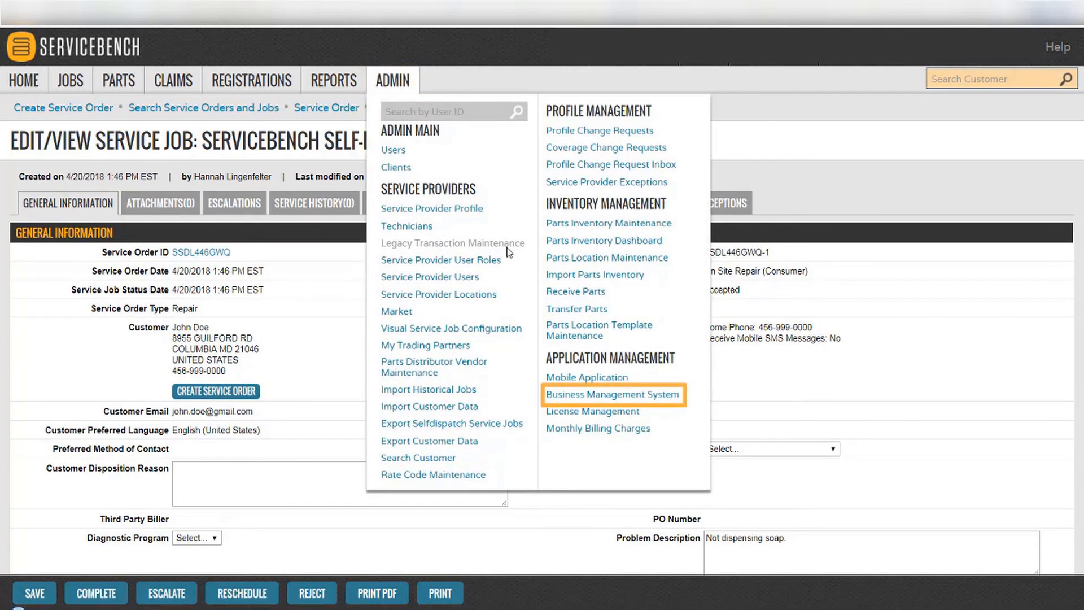
{"action": "left_click", "coordinate": [673, 402]}
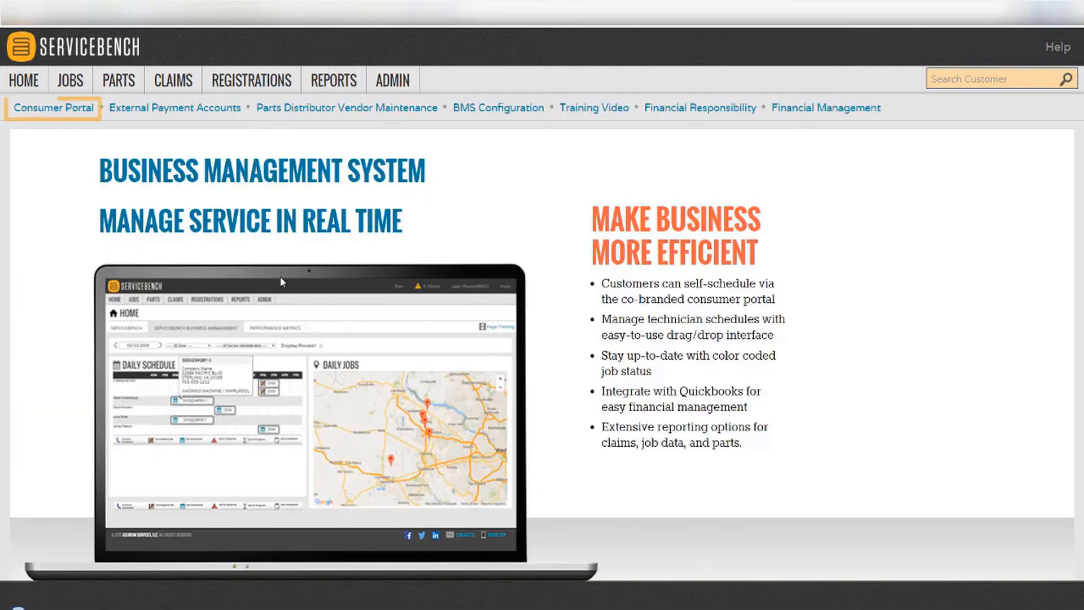
{"action": "left_click", "coordinate": [62, 112]}
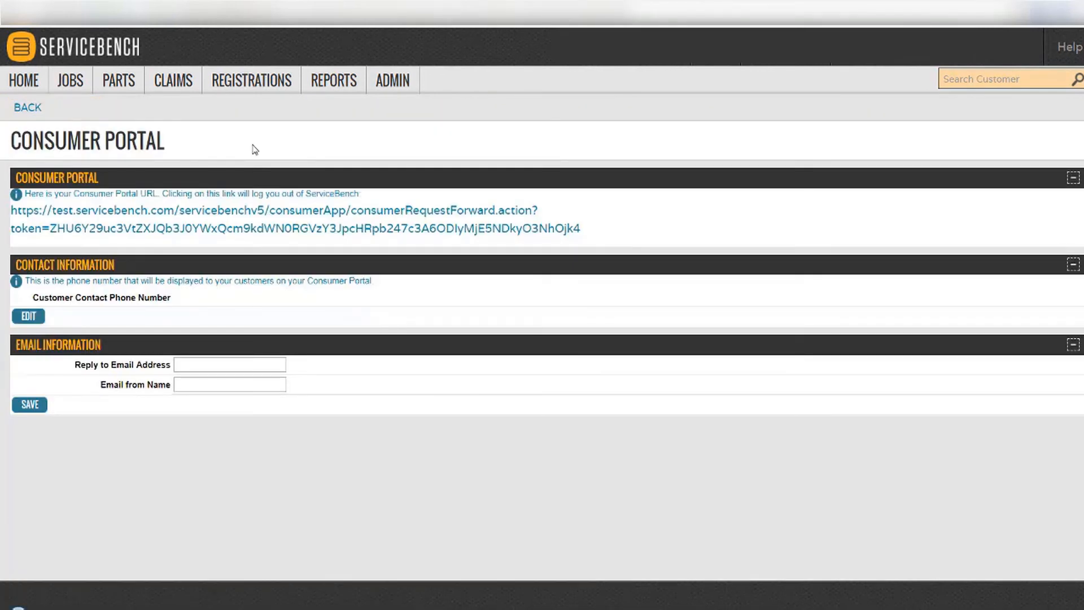
{"action": "left_click", "coordinate": [400, 213]}
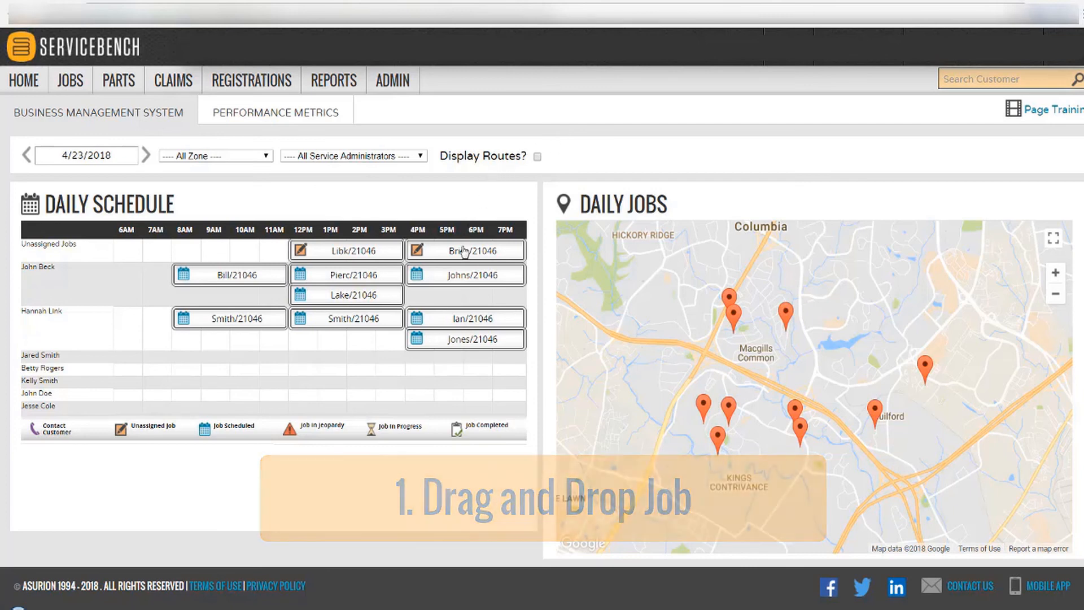
Assign both unassigned jobs to the technician's row and turn on Display Routes.
{"action": "mouse_move", "coordinate": [455, 253]}
{"action": "left_click_drag", "start_coordinate": [455, 253], "coordinate": [454, 348]}
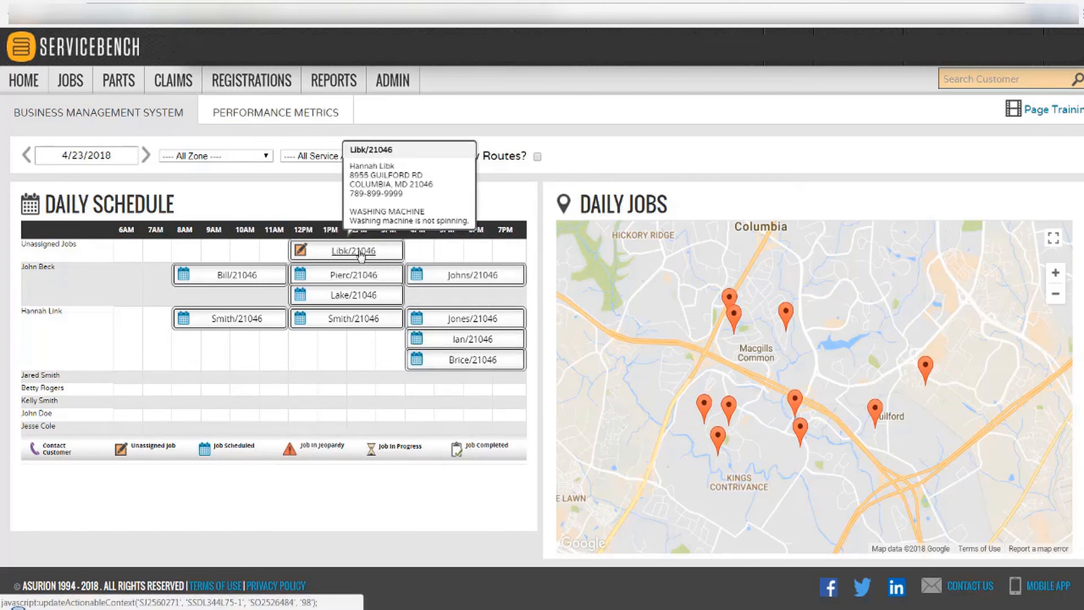
{"action": "left_click_drag", "start_coordinate": [361, 255], "coordinate": [359, 346]}
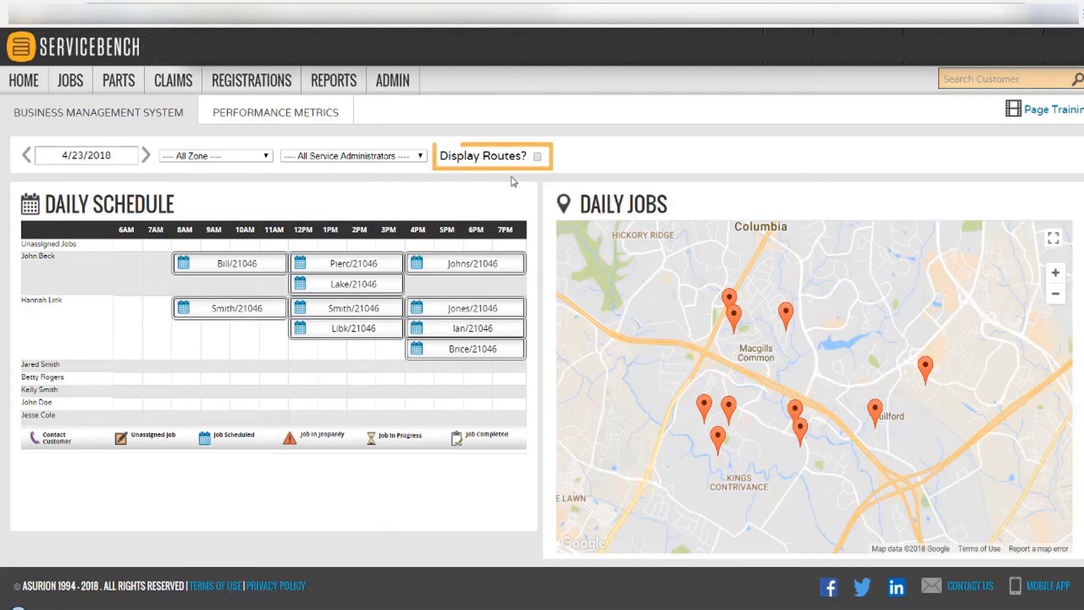
{"action": "left_click", "coordinate": [537, 158]}
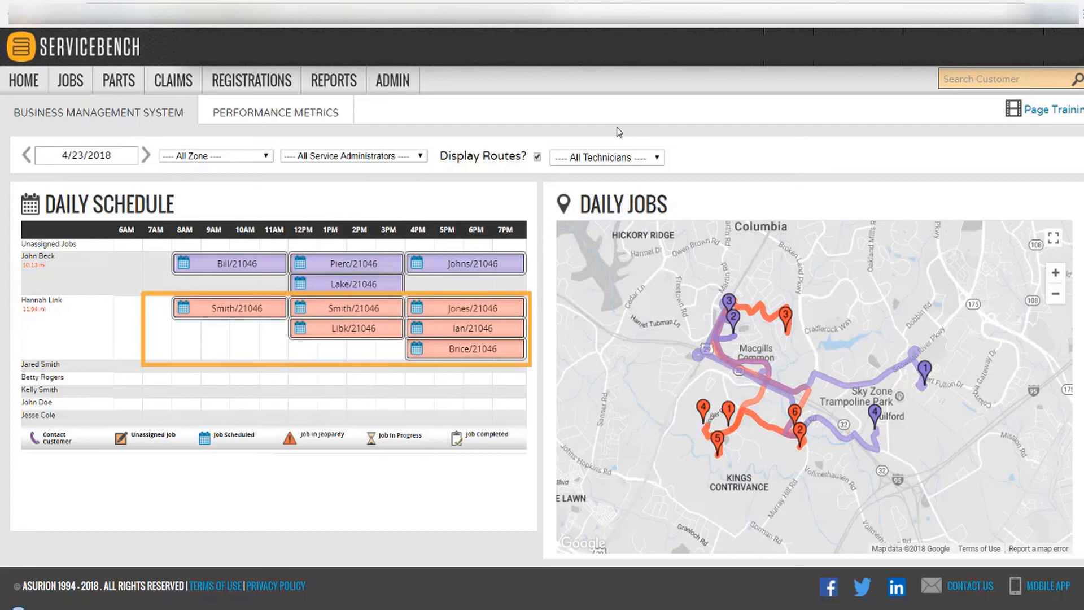
{"action": "mouse_move", "coordinate": [479, 319]}
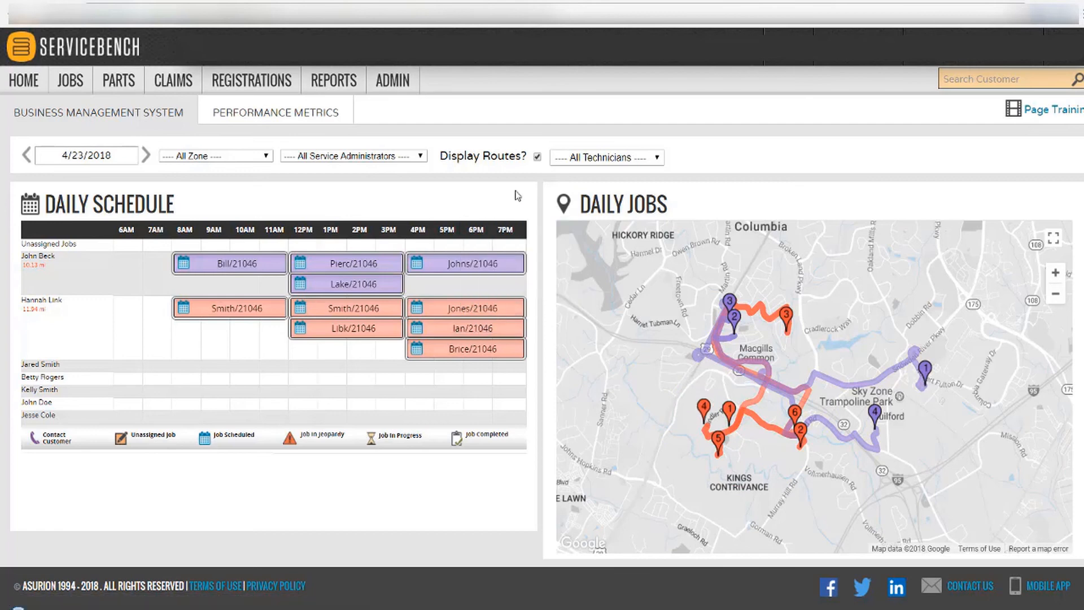
Hide routes and move the second job to the 8 AM slot, reason 'Rescheduled Appointment'.
{"action": "left_click", "coordinate": [537, 158]}
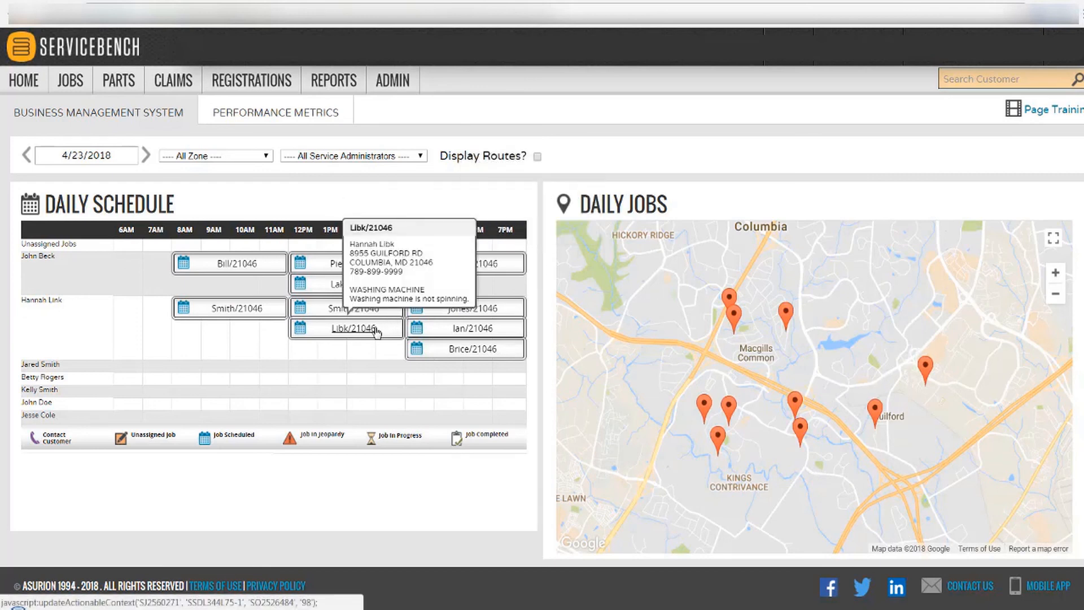
{"action": "left_click_drag", "start_coordinate": [374, 331], "coordinate": [260, 338]}
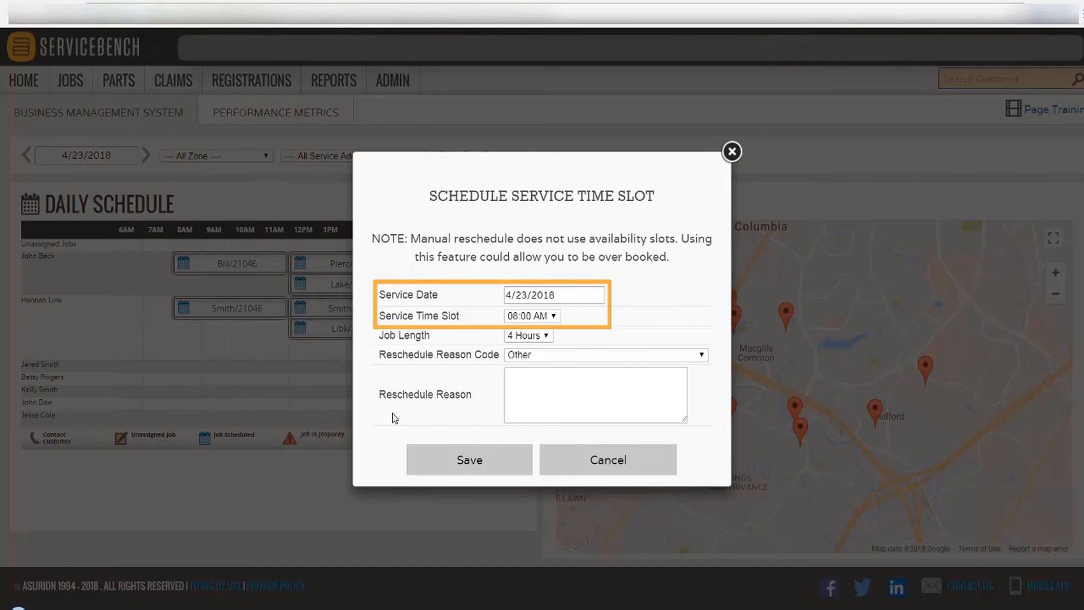
{"action": "left_click", "coordinate": [540, 383]}
{"action": "type", "text": "Resc"}
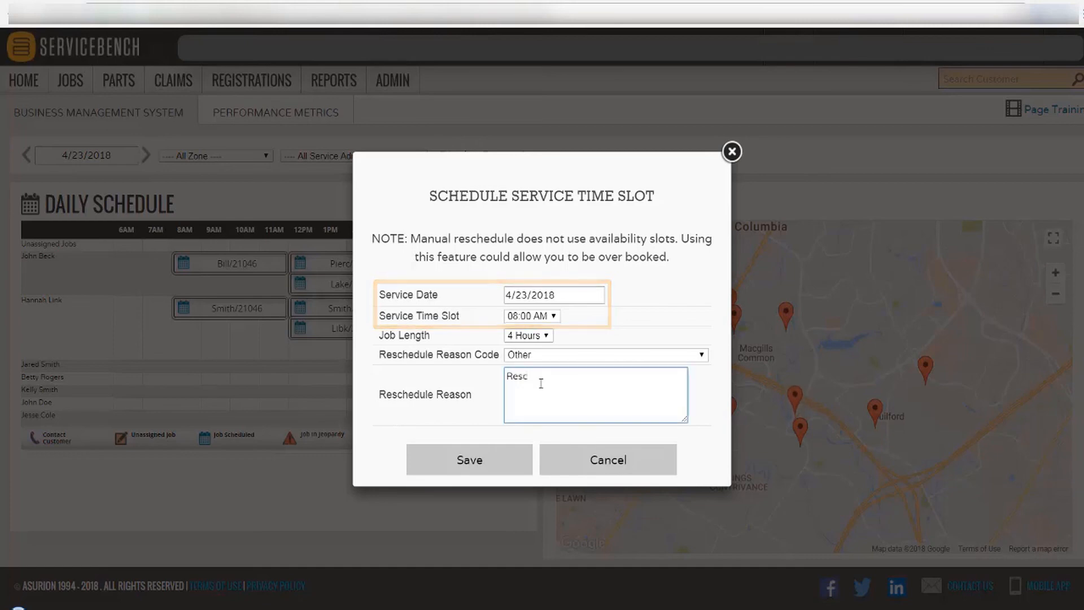
{"action": "type", "text": "heduled Appoi"}
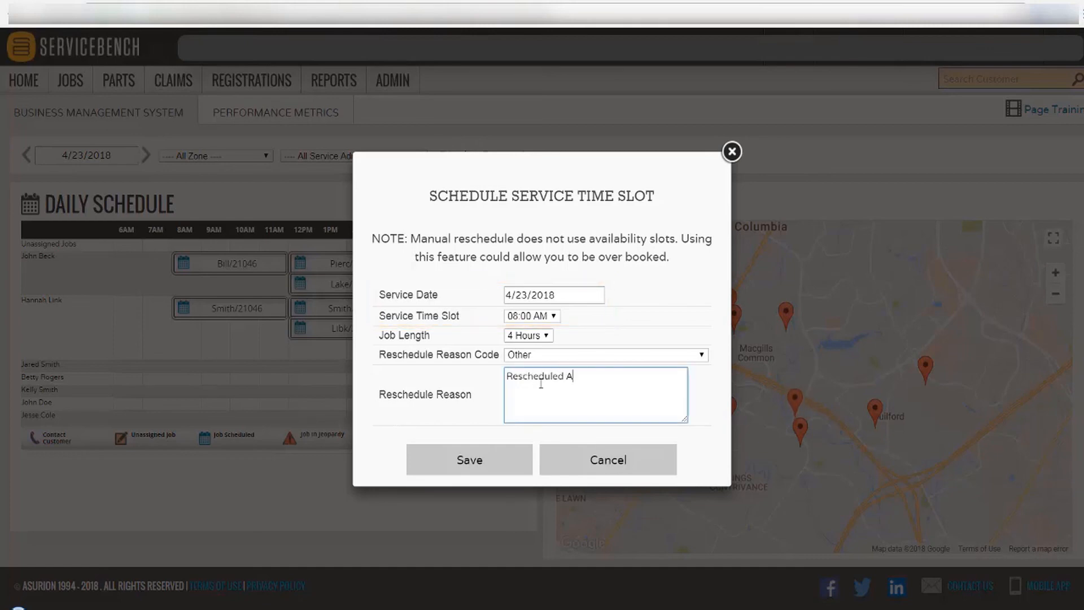
{"action": "type", "text": "ntment"}
{"action": "left_click", "coordinate": [495, 460]}
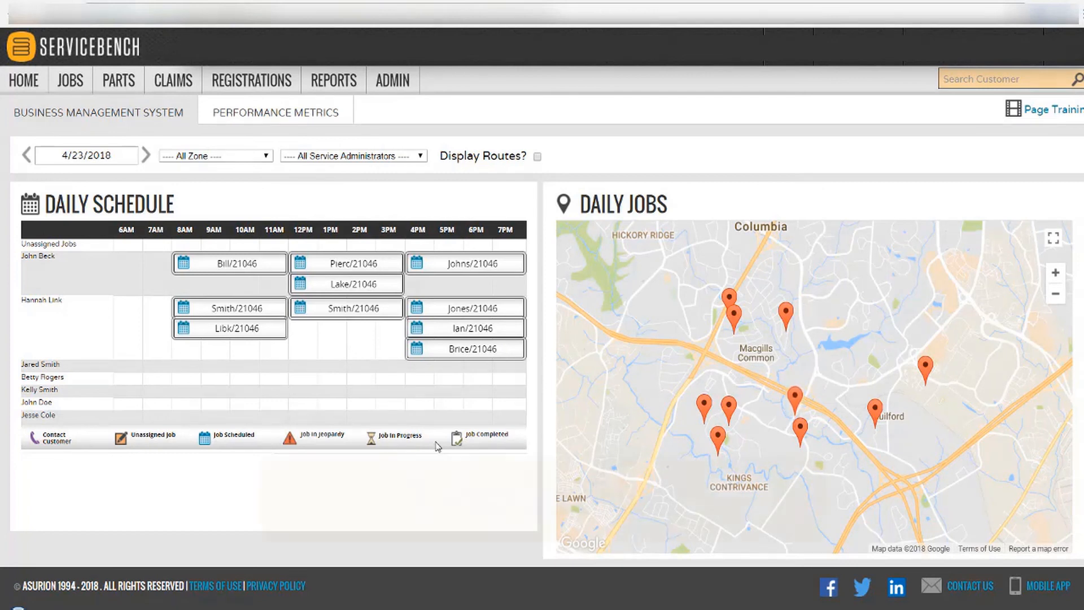
Open View Detail for the 4 PM job and scroll through its service job page.
{"action": "left_click", "coordinate": [451, 356]}
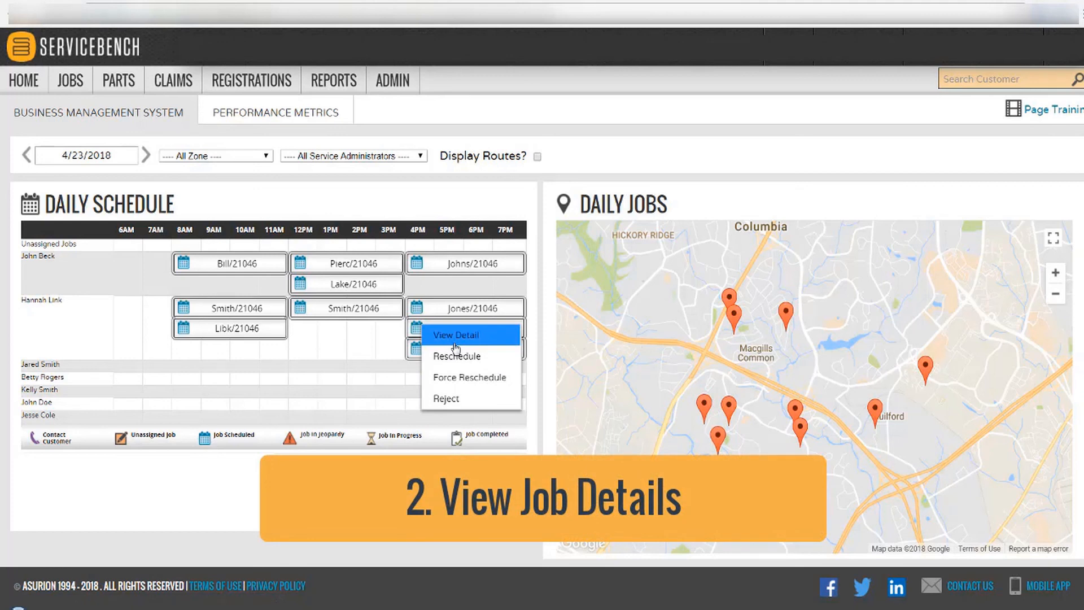
{"action": "left_click", "coordinate": [455, 342]}
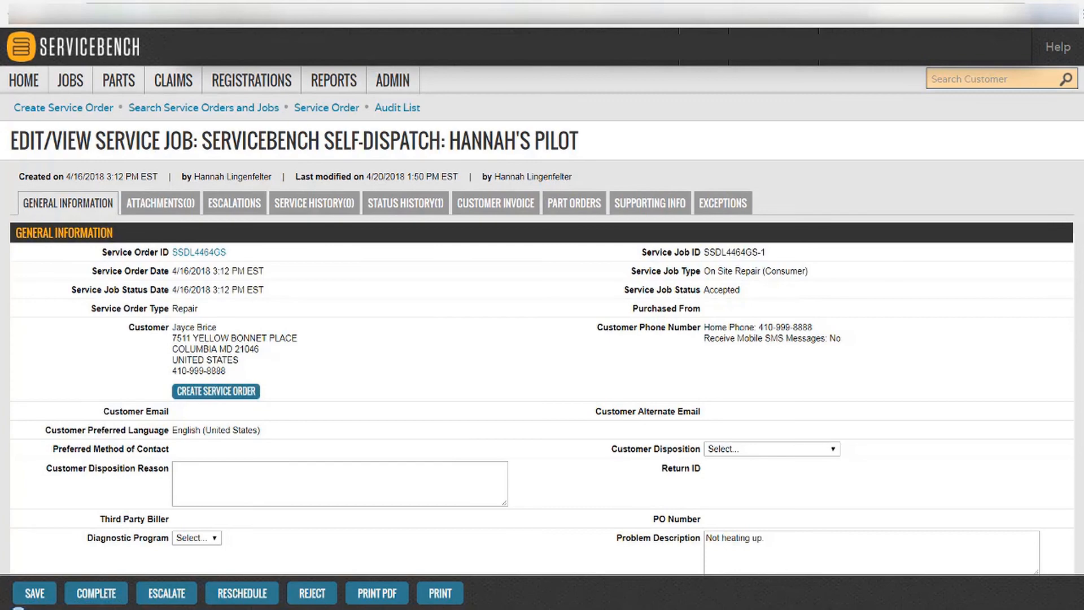
{"action": "scroll", "coordinate": [542, 339], "scroll_direction": "down", "scroll_amount": 9}
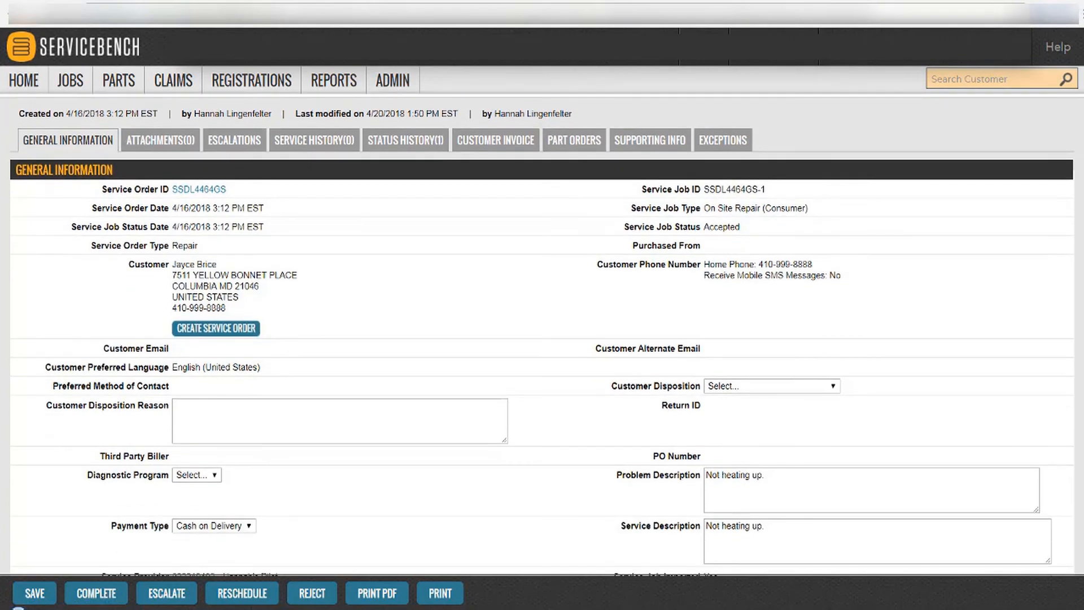
{"action": "scroll", "coordinate": [542, 335], "scroll_direction": "down", "scroll_amount": 8}
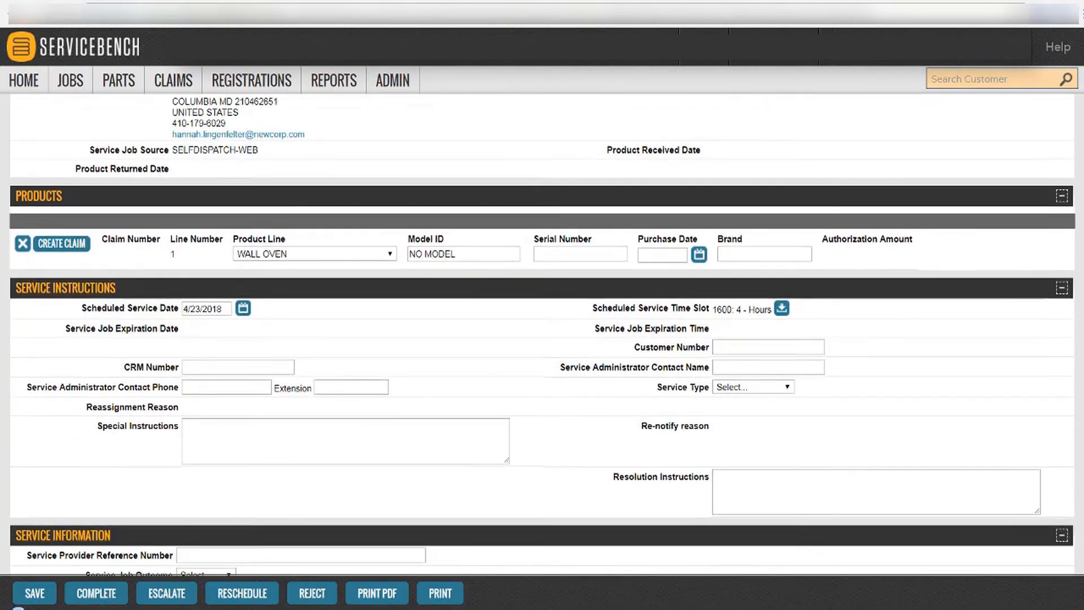
{"action": "scroll", "coordinate": [542, 334], "scroll_direction": "down", "scroll_amount": 4}
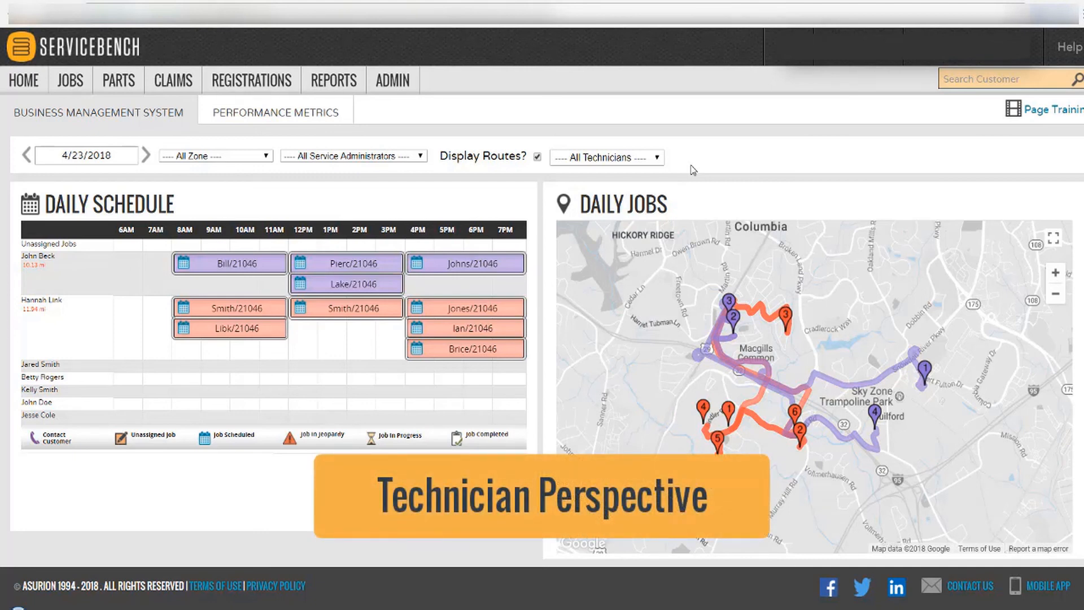
Switch to the Mobile App job list showing 10 accepted jobs for April 23, 2018.
{"action": "left_click", "coordinate": [763, 28]}
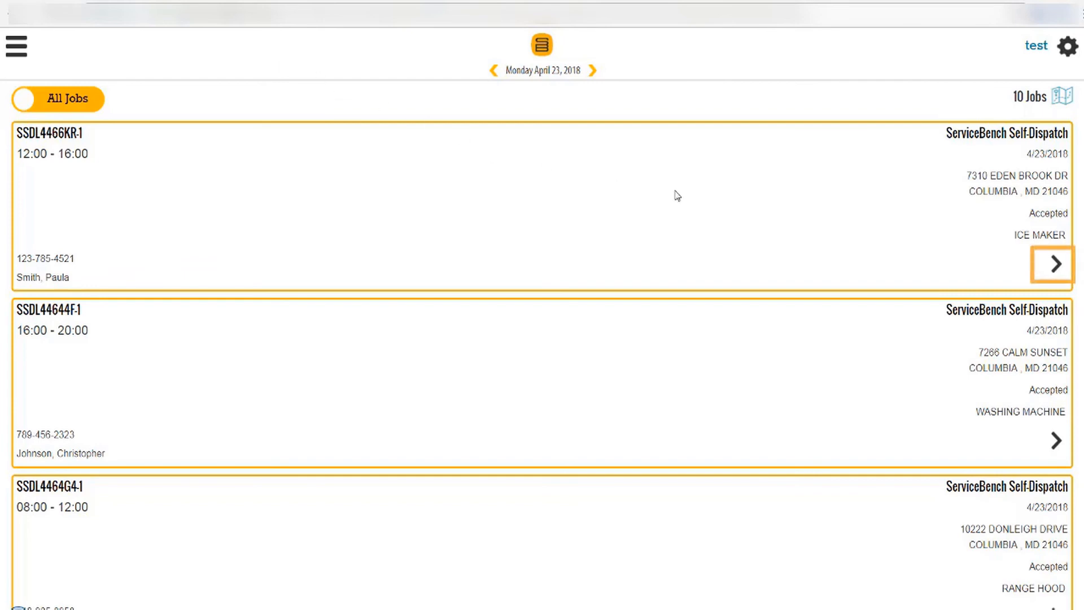
Open the 12:00–16:00 ice maker job's details and cancel the customer call prompt.
{"action": "left_click", "coordinate": [1054, 264]}
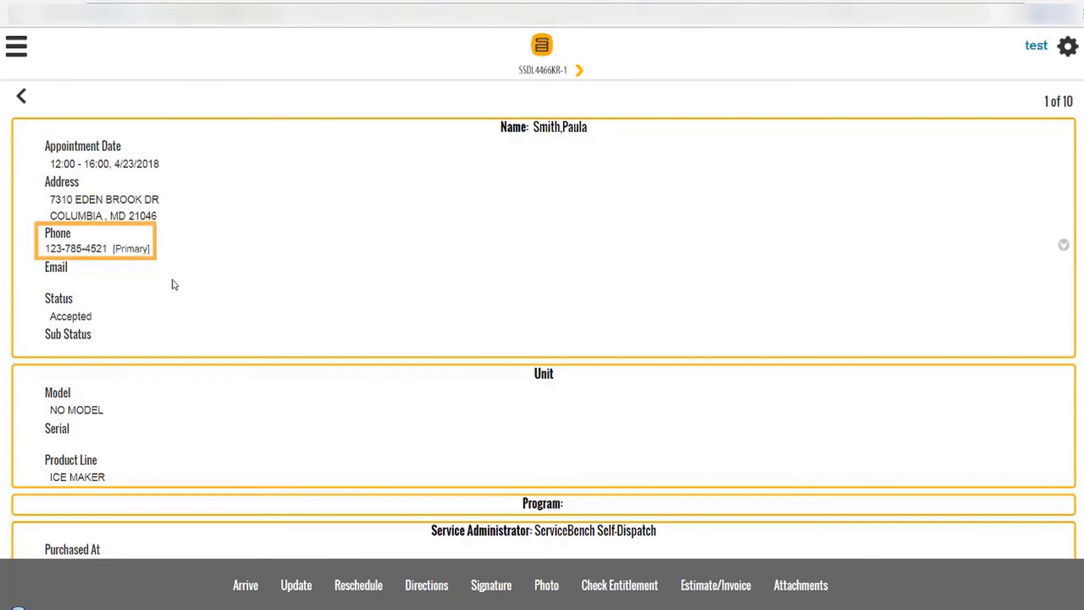
{"action": "left_click", "coordinate": [90, 251]}
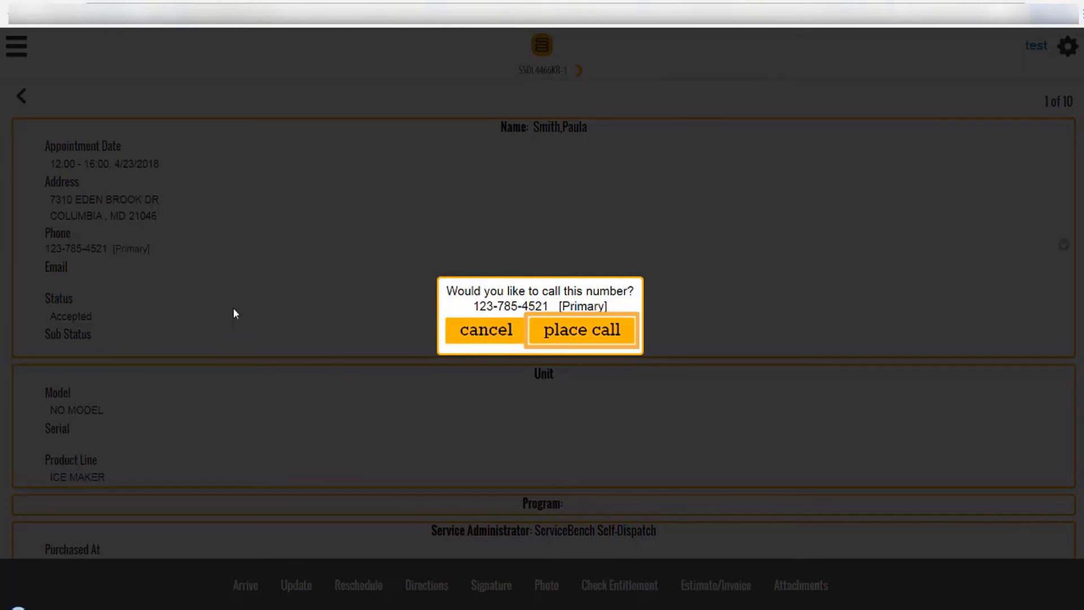
{"action": "left_click", "coordinate": [463, 331]}
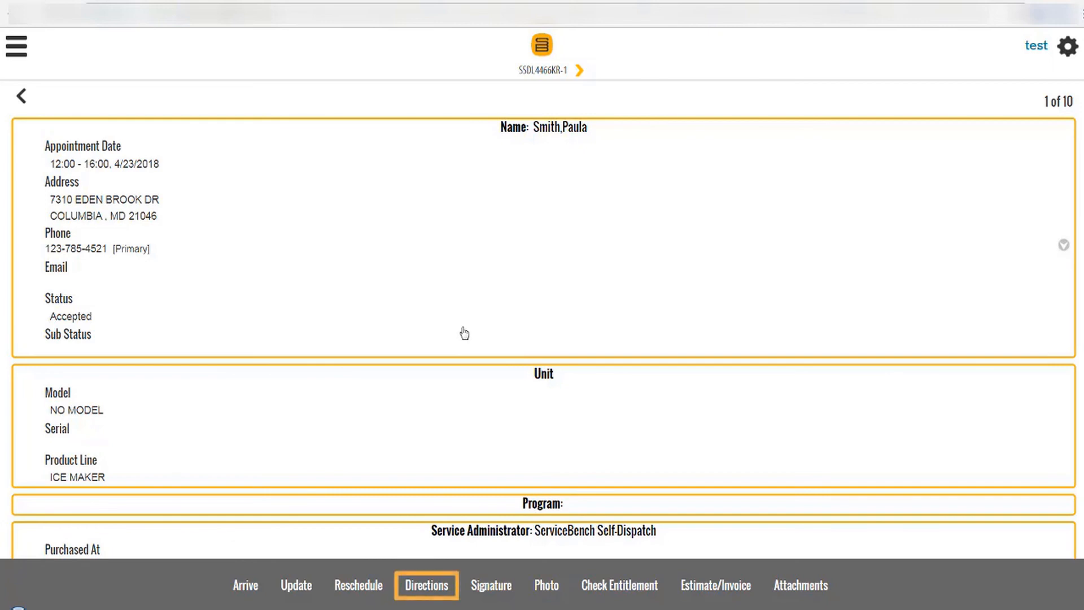
{"action": "left_click", "coordinate": [411, 587]}
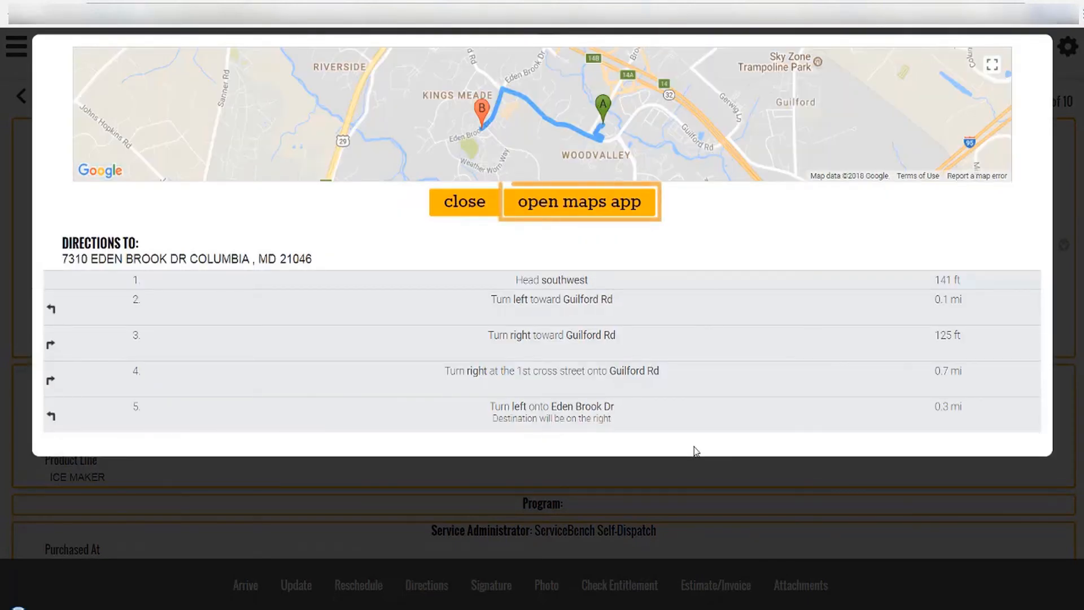
{"action": "left_click", "coordinate": [470, 211]}
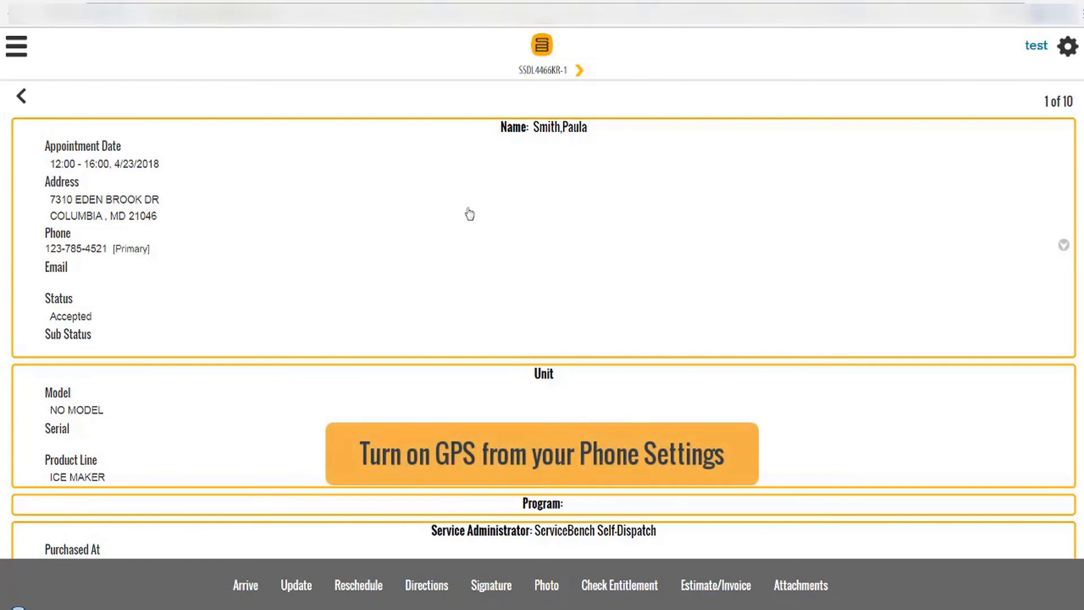
Mark the technician's arrival at the ice maker job, stamped 04/20/2018 13:58:45.
{"action": "left_click", "coordinate": [249, 588]}
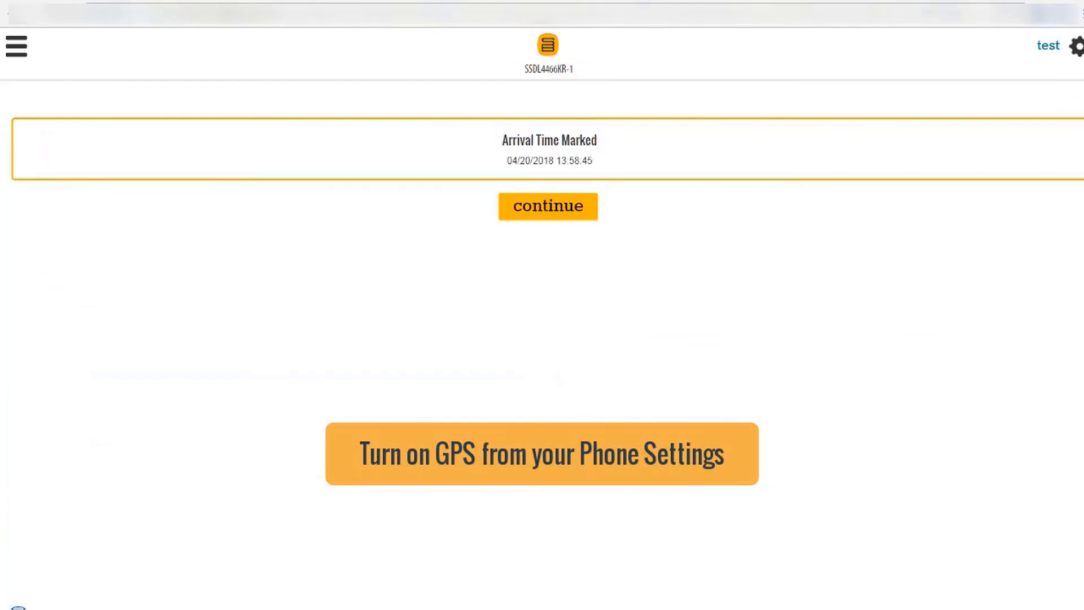
{"action": "left_click", "coordinate": [540, 220]}
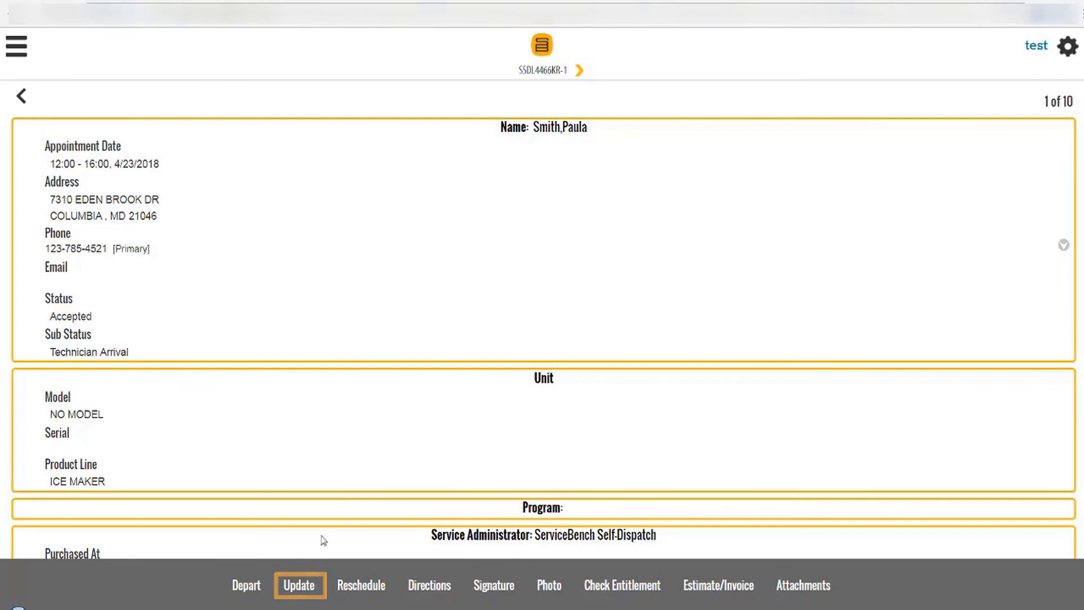
Clear NO MODEL from the Model field and submit the update with sub status Technician Arrival.
{"action": "left_click", "coordinate": [306, 587]}
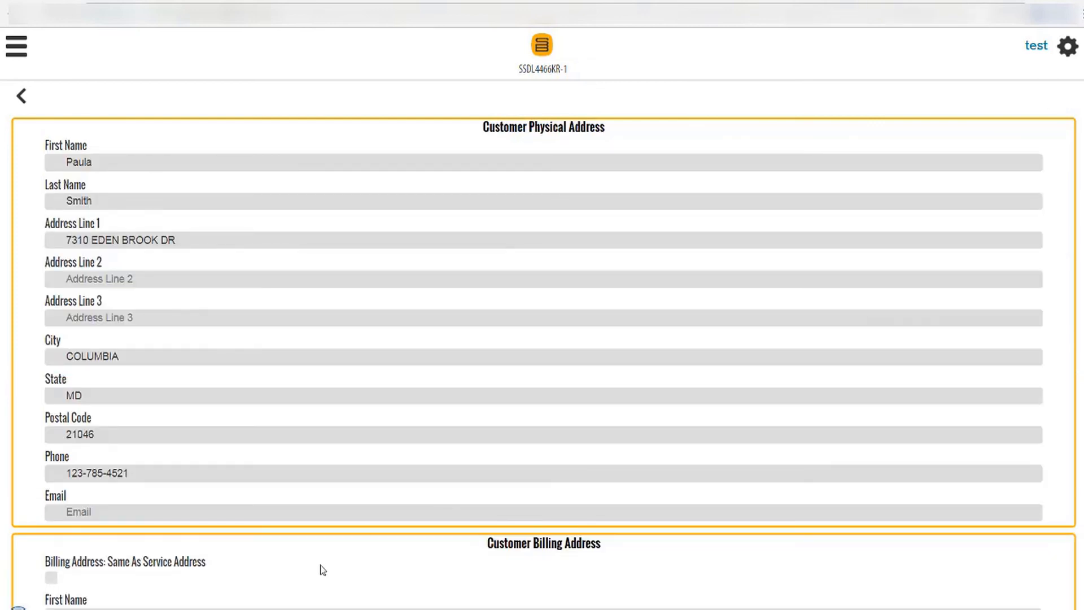
{"action": "scroll", "coordinate": [319, 571], "scroll_direction": "down", "scroll_amount": 10}
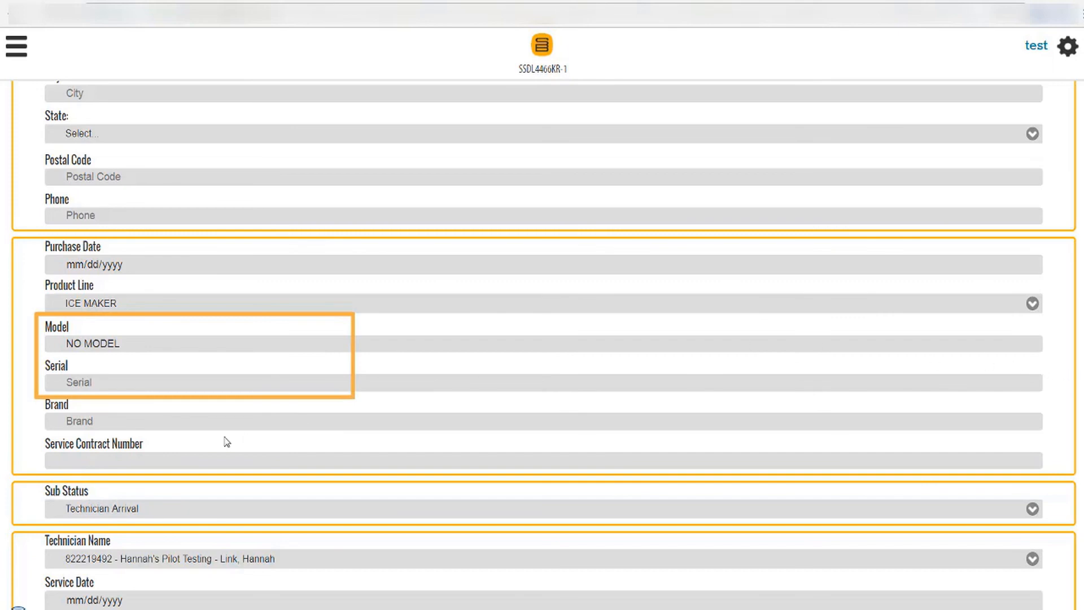
{"action": "left_click_drag", "start_coordinate": [129, 346], "coordinate": [62, 346]}
{"action": "key", "text": "BackSpace"}
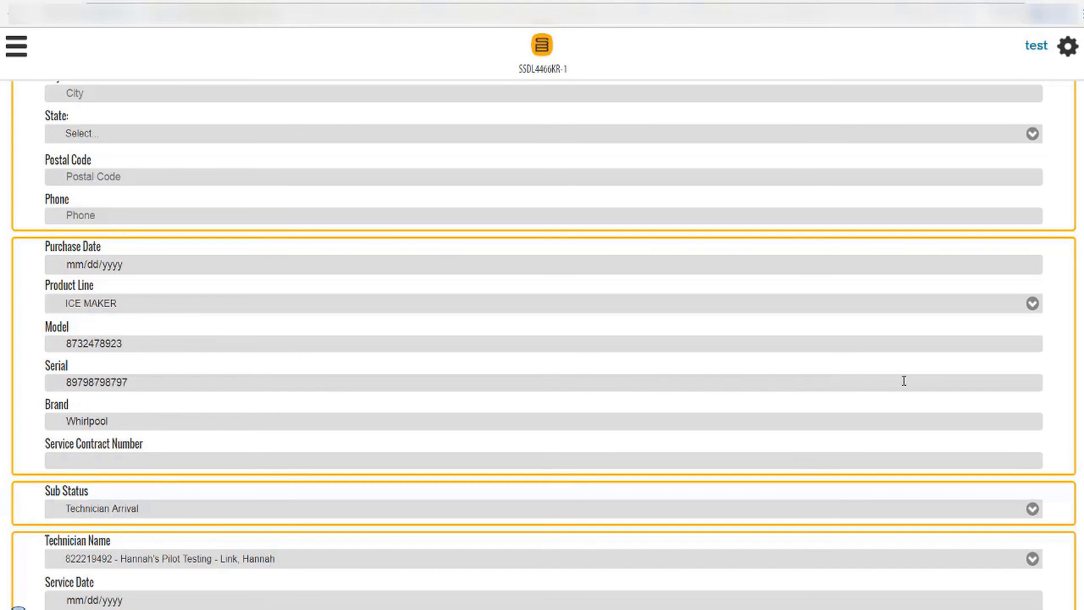
{"action": "scroll", "coordinate": [1079, 519], "scroll_direction": "down", "scroll_amount": 5}
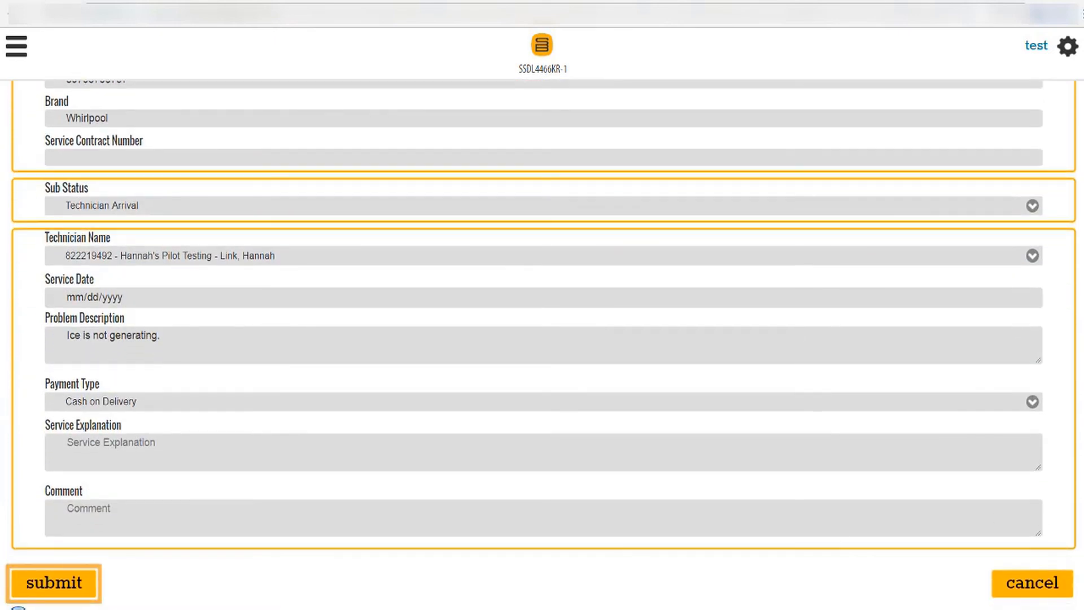
{"action": "left_click", "coordinate": [92, 590]}
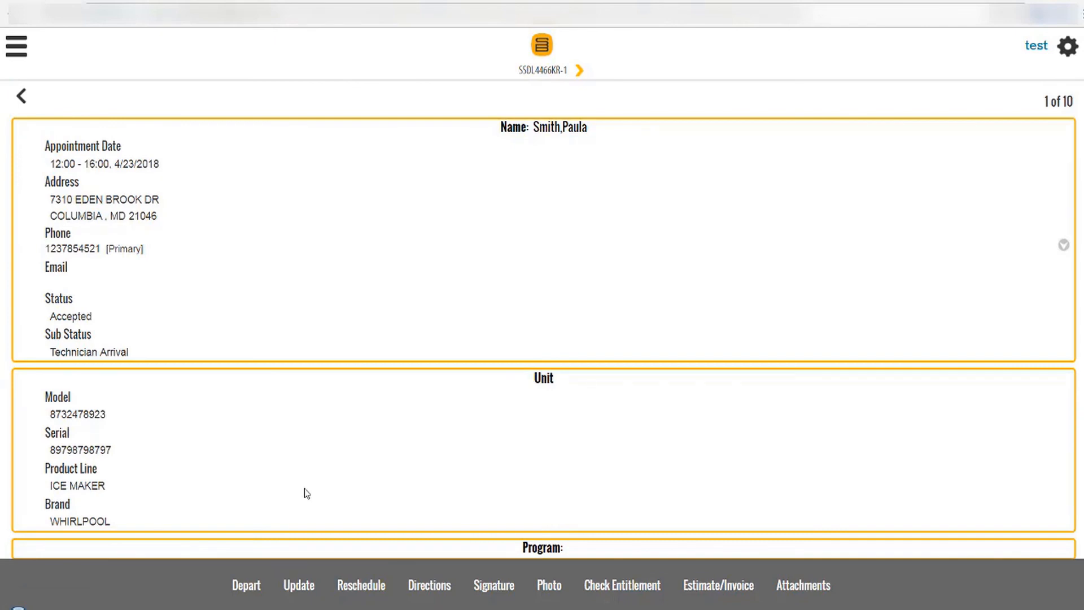
{"action": "left_click", "coordinate": [601, 582]}
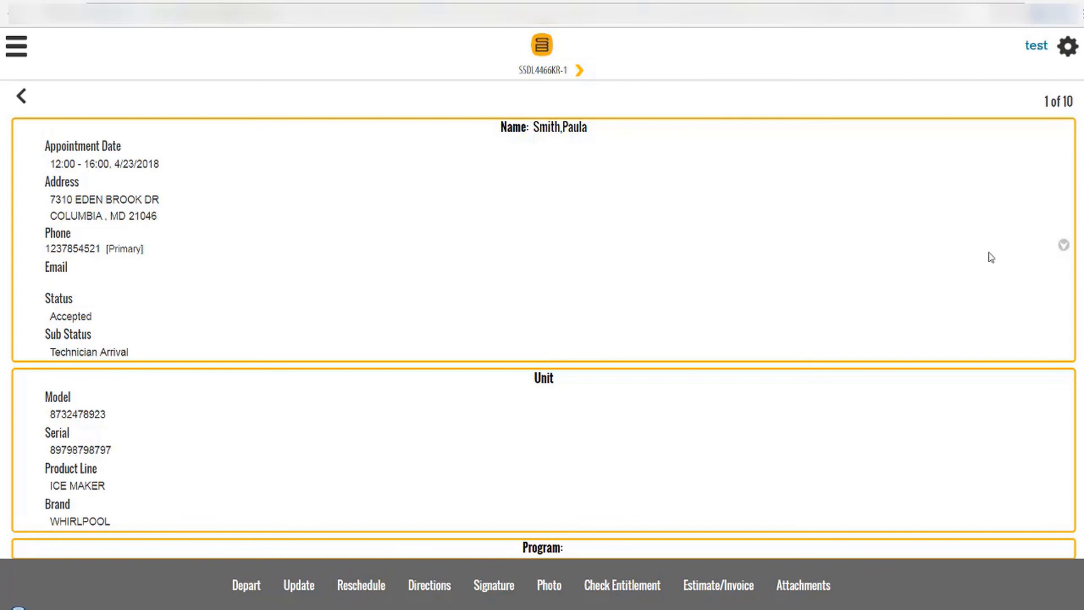
Open Parts Used for the job and enter WR30X10093 in the part lookup's Part Number field.
{"action": "scroll", "coordinate": [1064, 244], "scroll_direction": "down", "scroll_amount": 7}
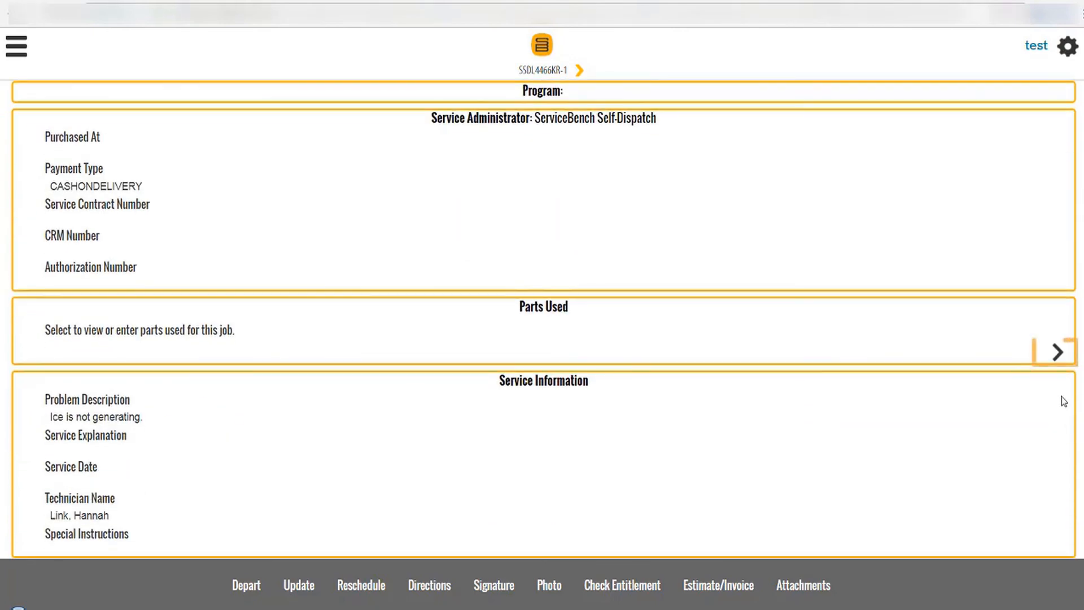
{"action": "left_click", "coordinate": [1057, 364]}
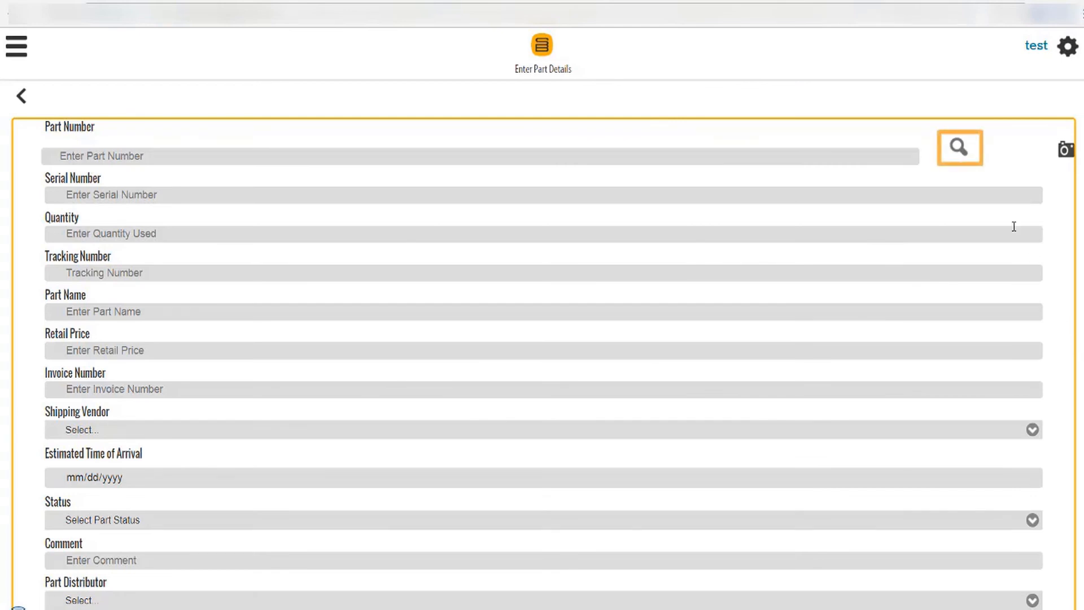
{"action": "left_click", "coordinate": [960, 152]}
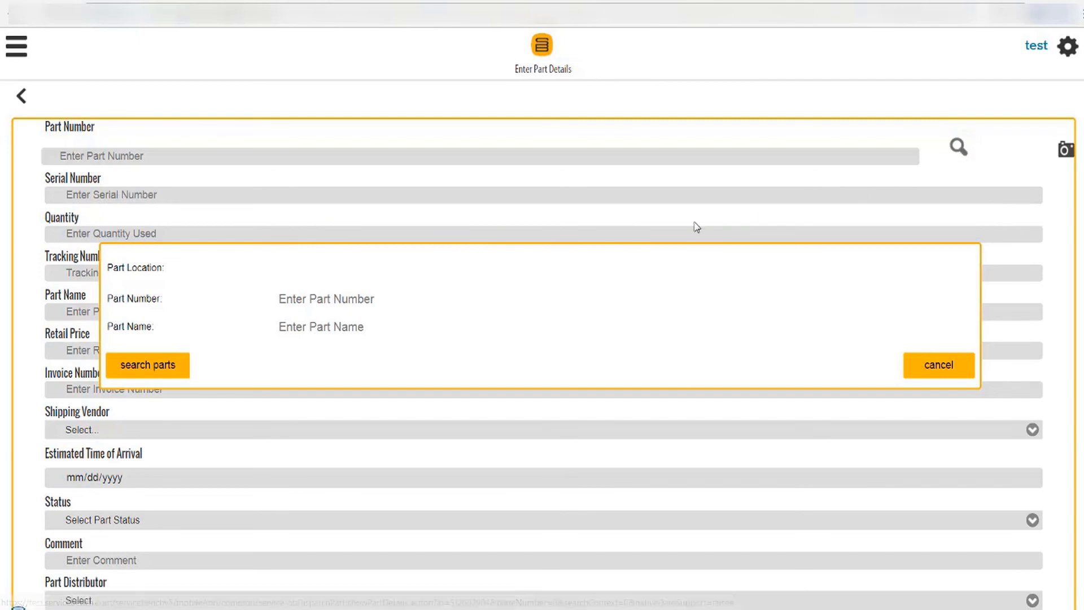
{"action": "left_click", "coordinate": [345, 301]}
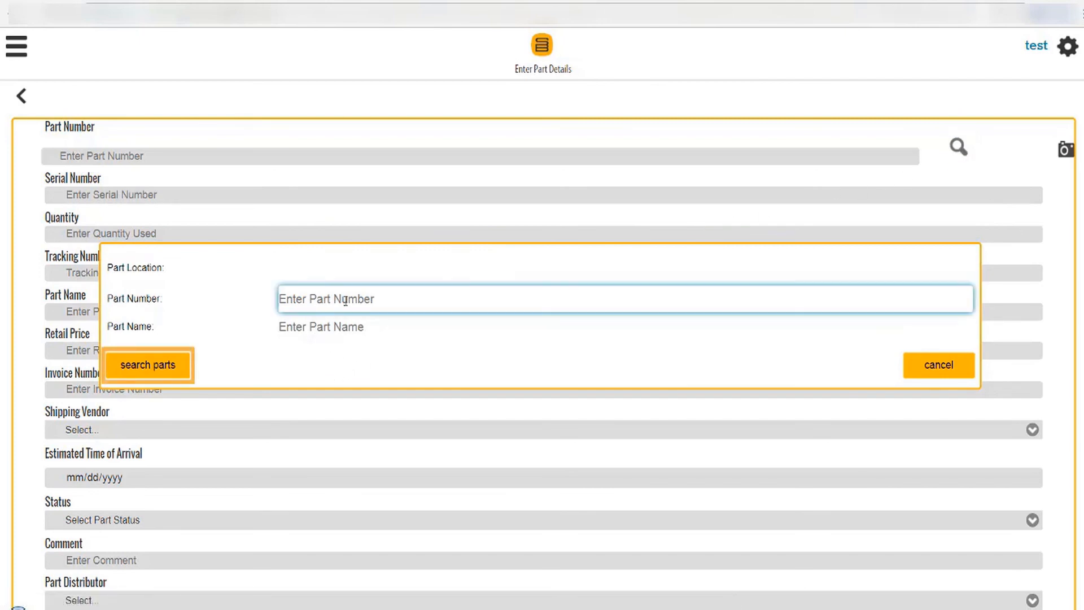
{"action": "type", "text": "WR30X10093"}
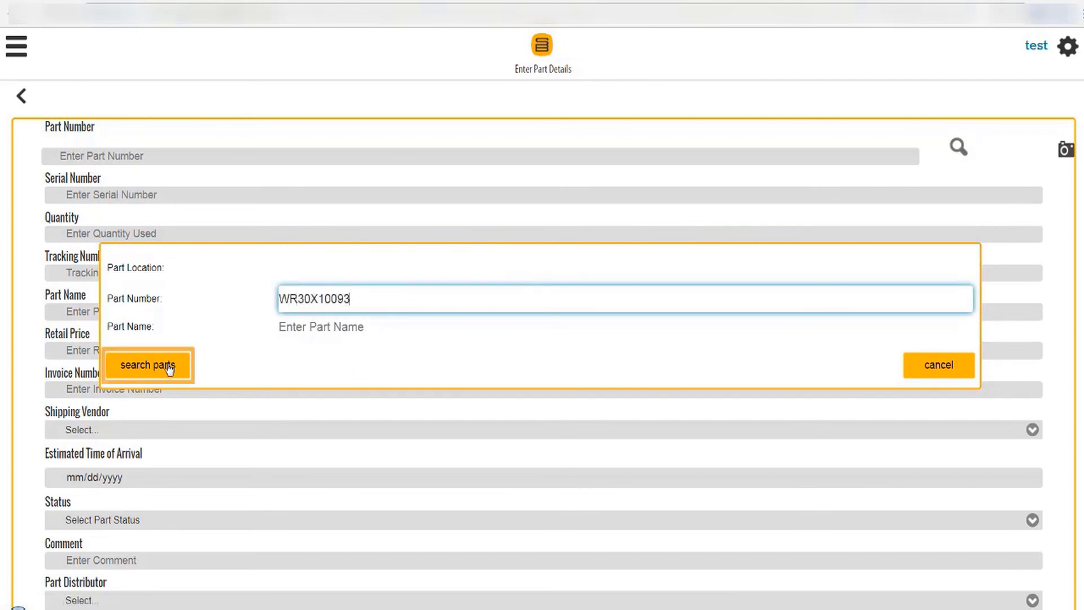
Fill the part form from the first WR30X10093 inventory result, with retail price 4.15.
{"action": "left_click", "coordinate": [170, 368]}
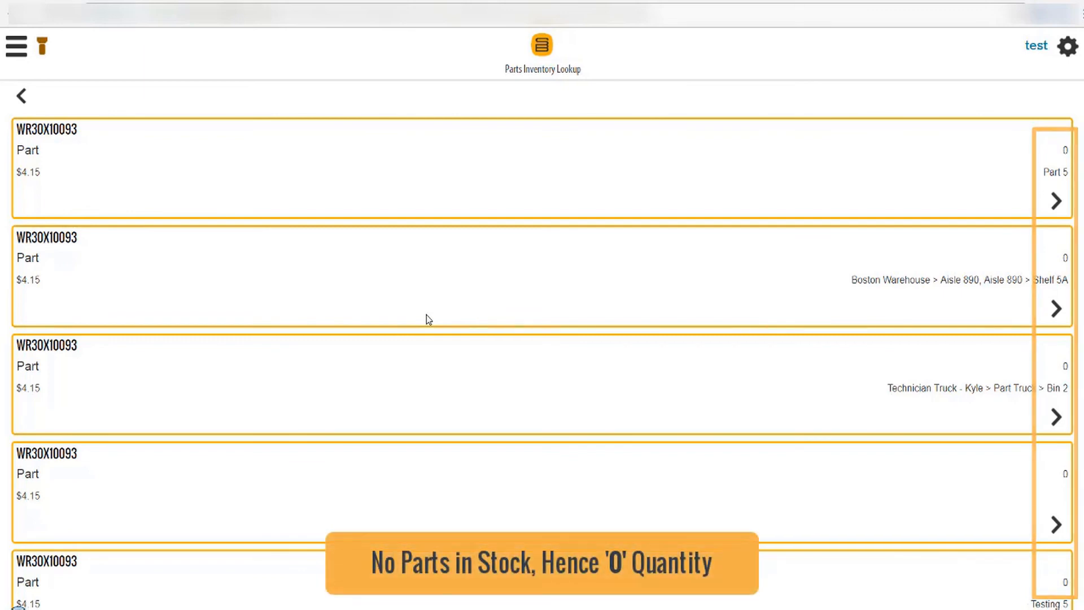
{"action": "left_click", "coordinate": [1055, 200]}
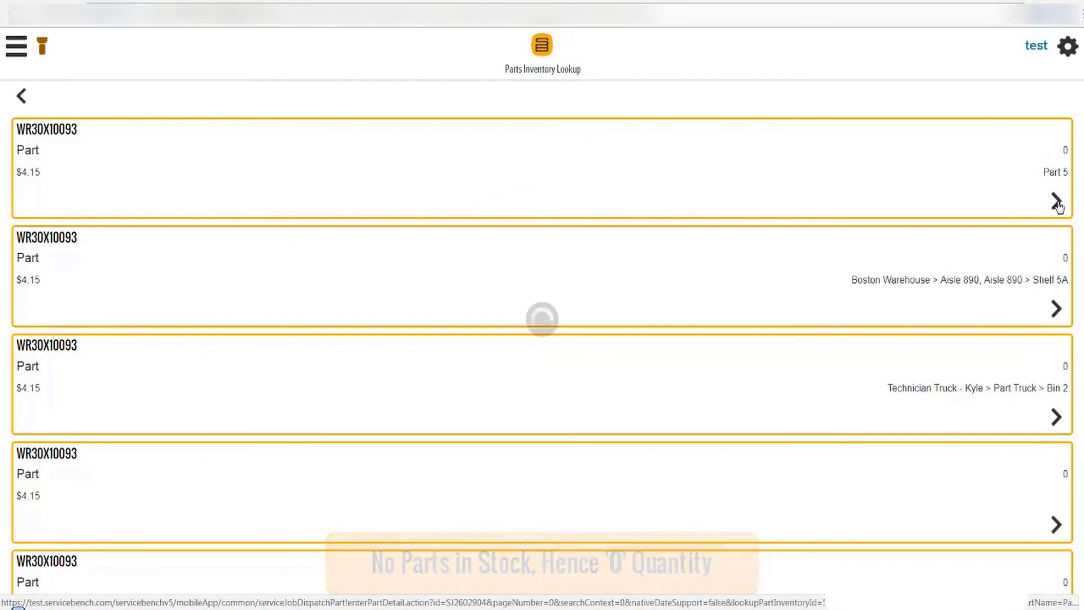
{"action": "scroll", "coordinate": [542, 344], "scroll_direction": "down", "scroll_amount": 1}
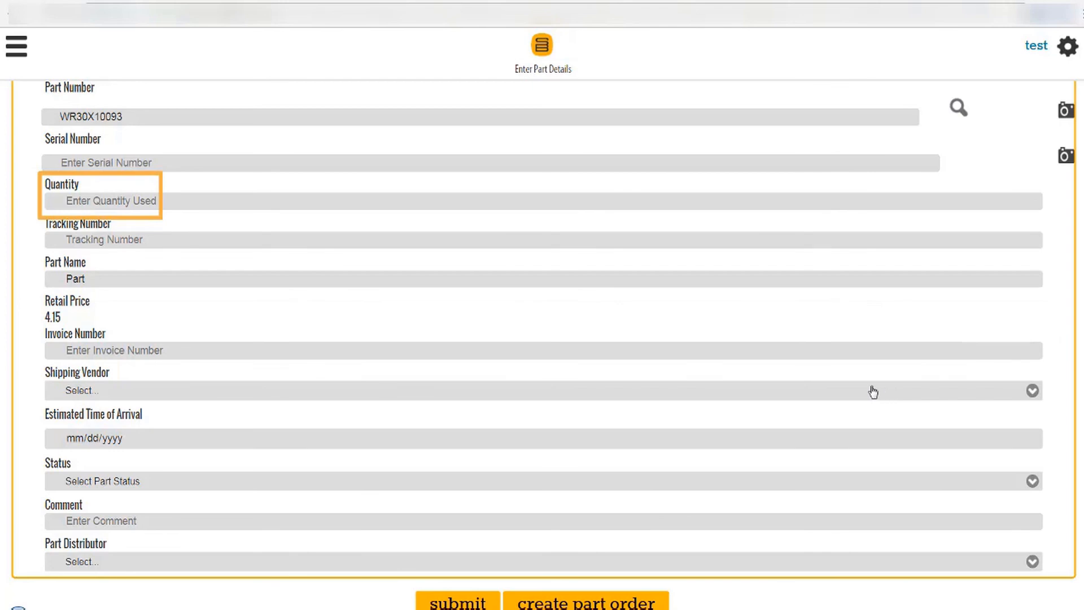
Give part WR30X10093 quantity 1 and status Order Requested.
{"action": "left_click", "coordinate": [151, 202]}
{"action": "type", "text": "1"}
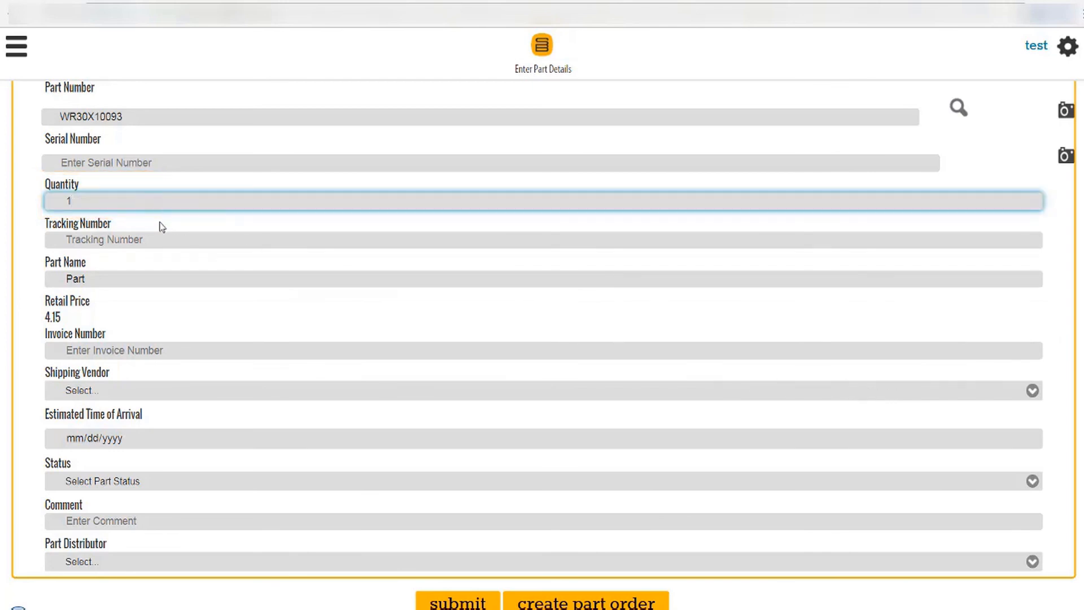
{"action": "left_click", "coordinate": [162, 226]}
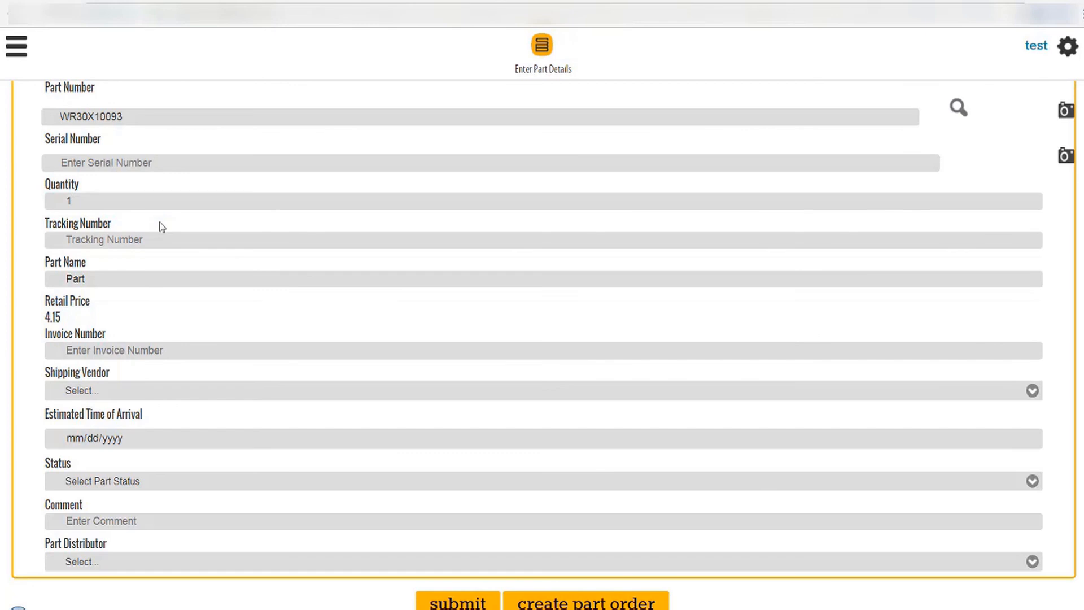
{"action": "left_click", "coordinate": [120, 485]}
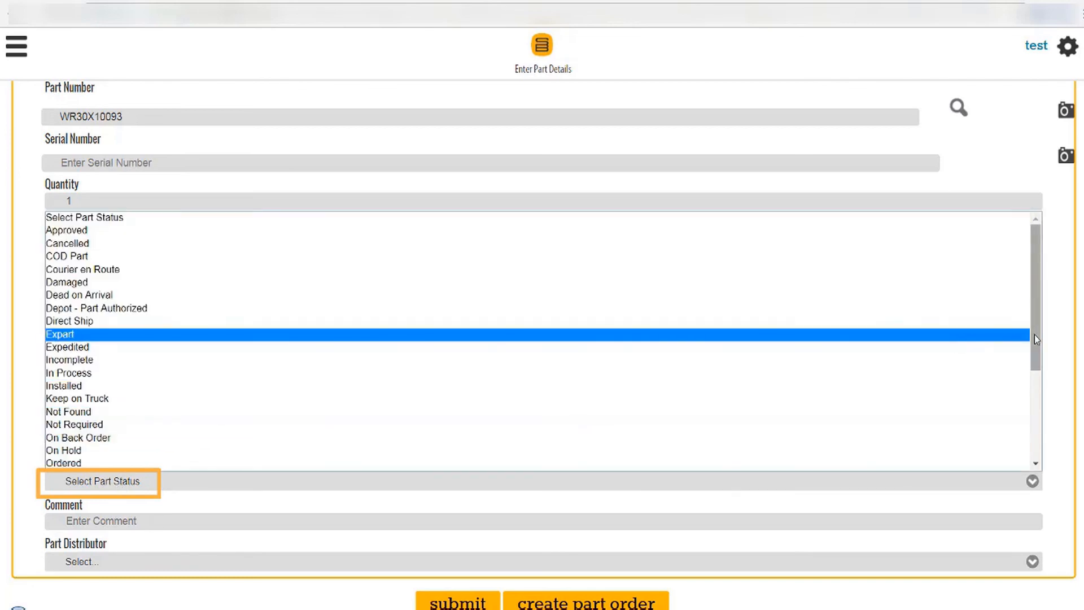
{"action": "left_click_drag", "start_coordinate": [1034, 339], "coordinate": [1040, 377]}
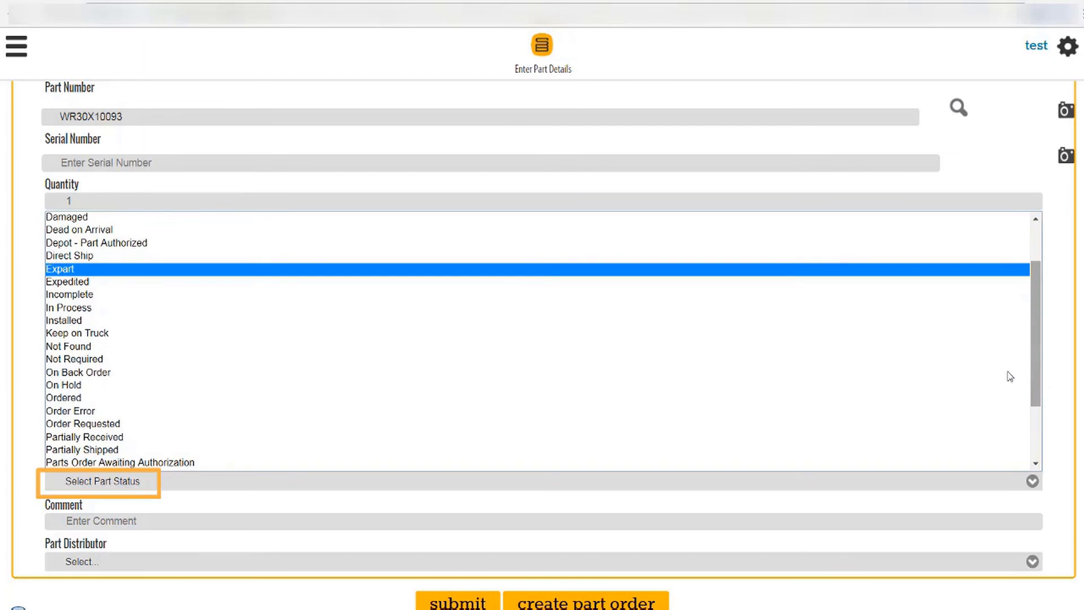
{"action": "left_click", "coordinate": [806, 424]}
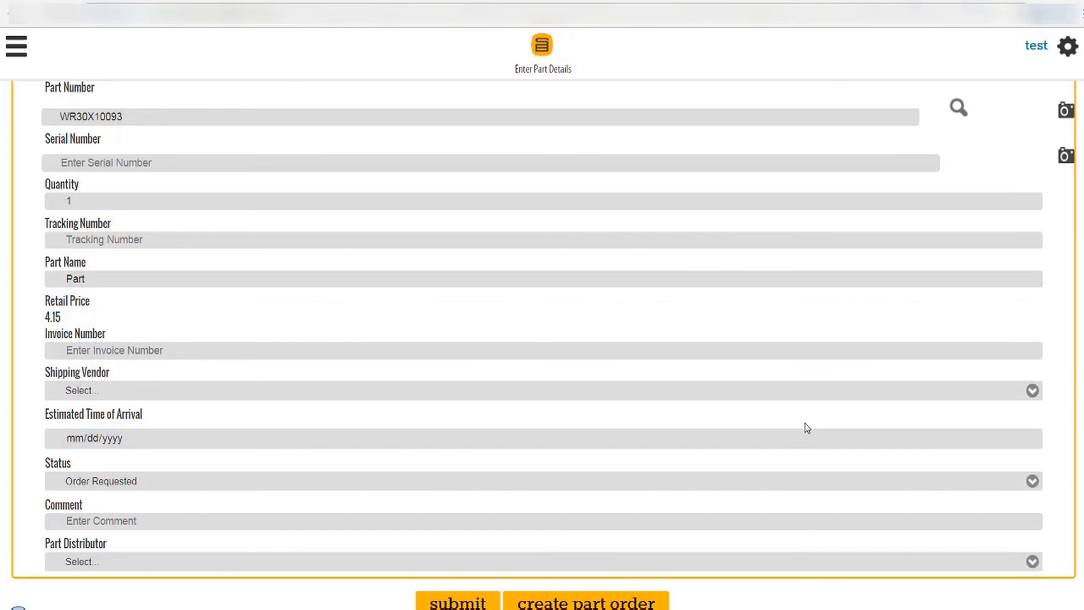
{"action": "scroll", "coordinate": [542, 339], "scroll_direction": "down", "scroll_amount": 1}
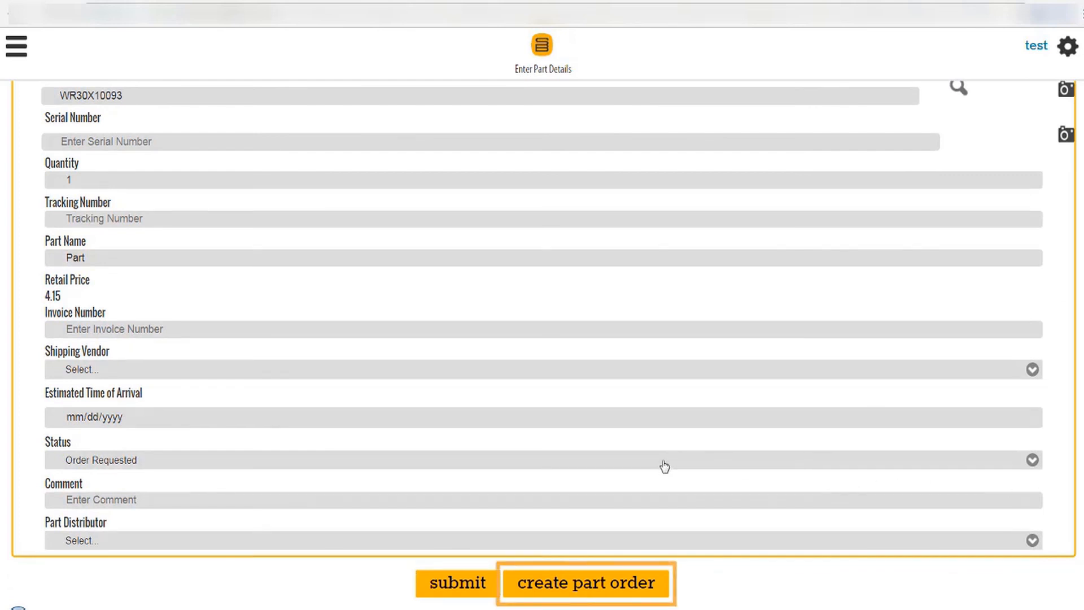
Start a part order and add remanufactured ice maker WR30X10093R, costing 59.36, to the cart.
{"action": "left_click", "coordinate": [620, 587]}
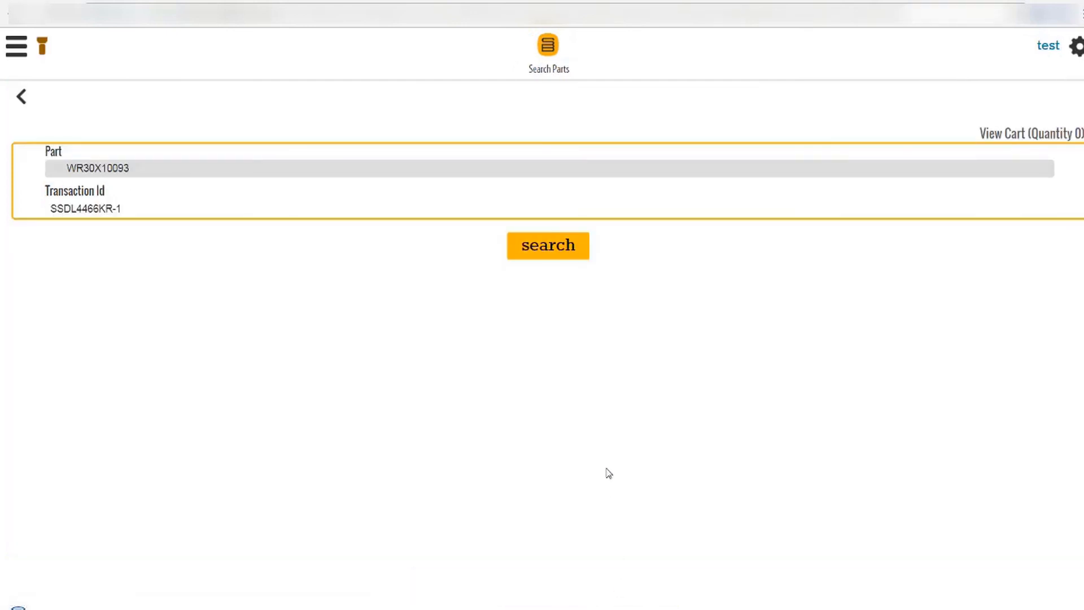
{"action": "left_click", "coordinate": [582, 249]}
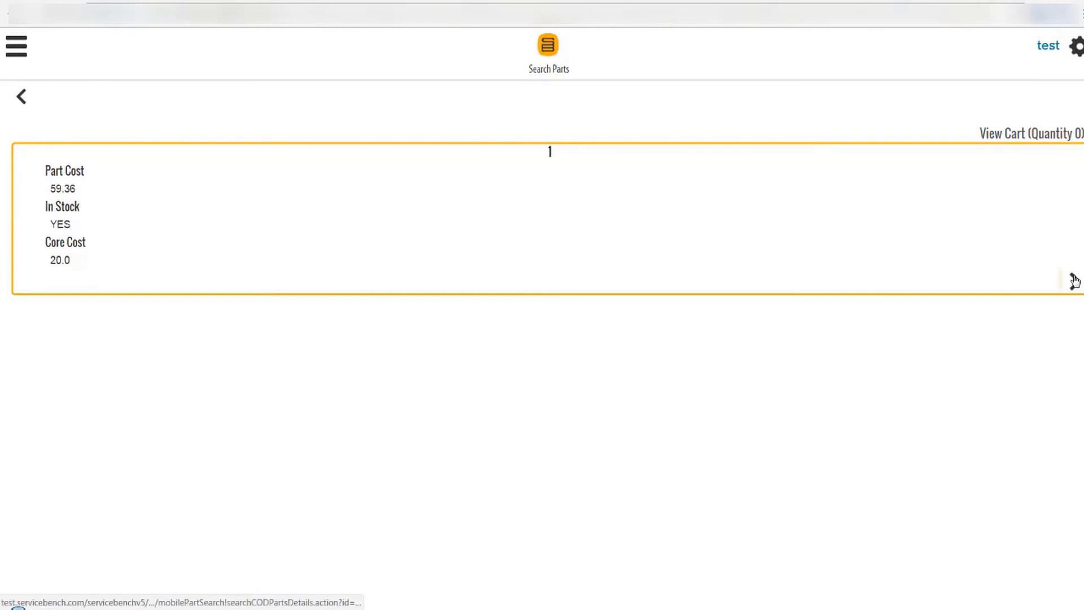
{"action": "left_click", "coordinate": [1073, 280]}
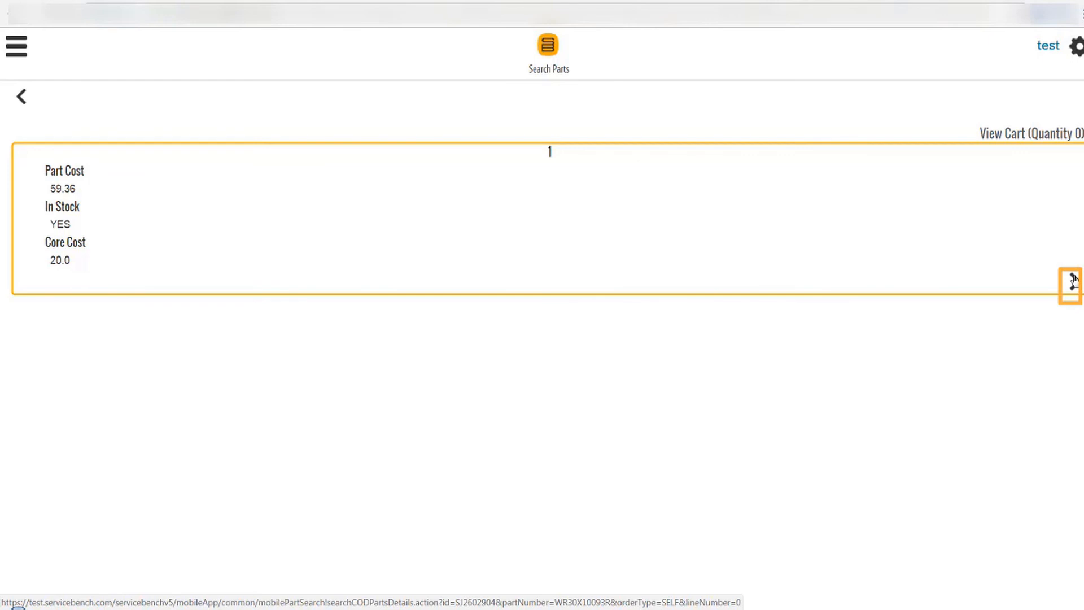
{"action": "left_click", "coordinate": [1073, 280]}
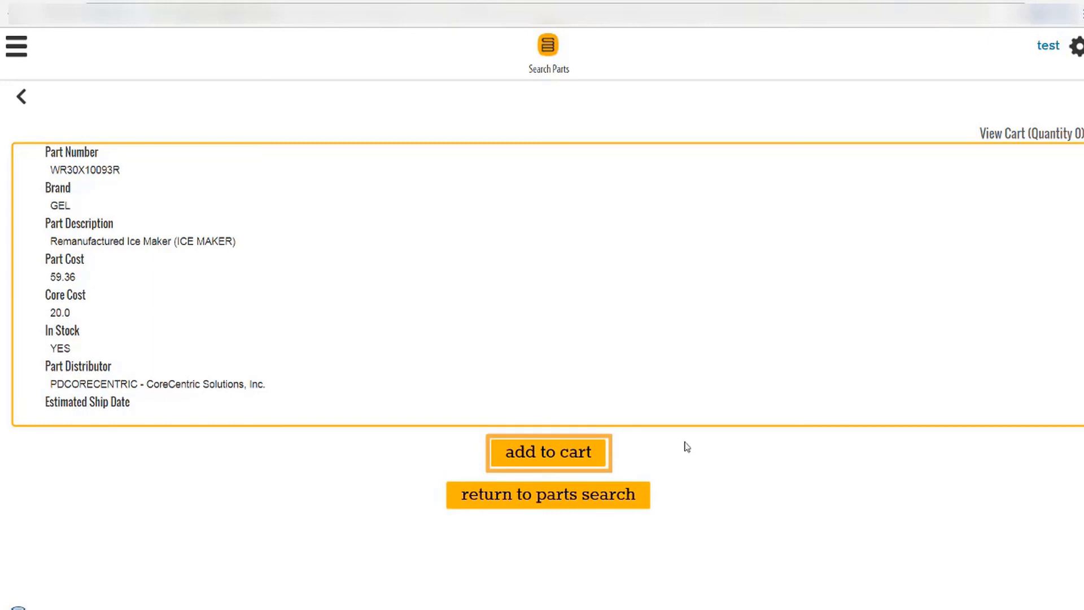
{"action": "left_click", "coordinate": [590, 460]}
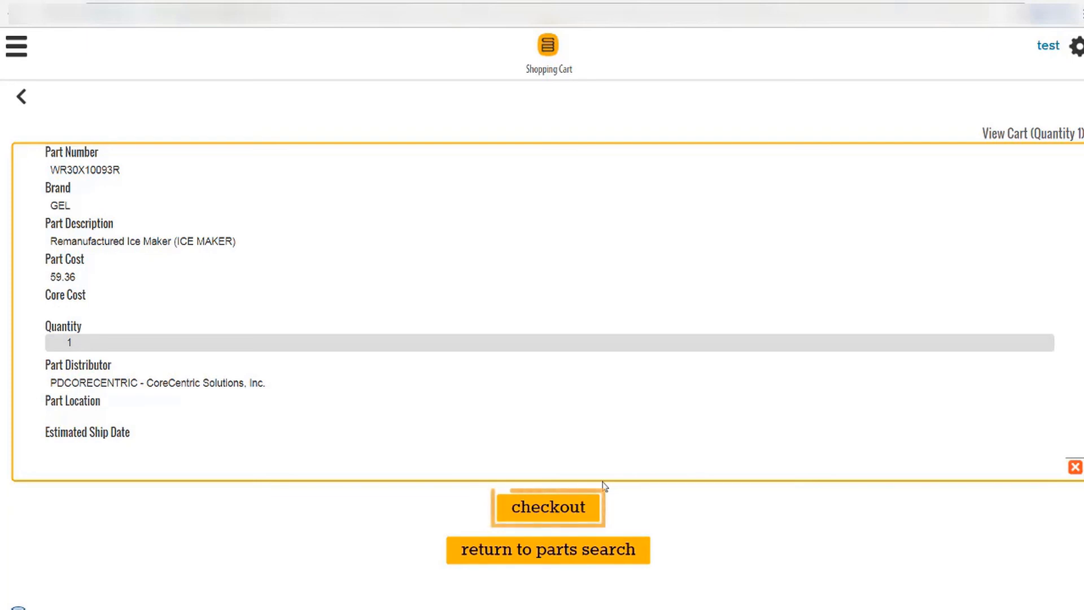
Check out the cart with Ship To kept as Service Provider, reaching the Order Review.
{"action": "left_click", "coordinate": [589, 519]}
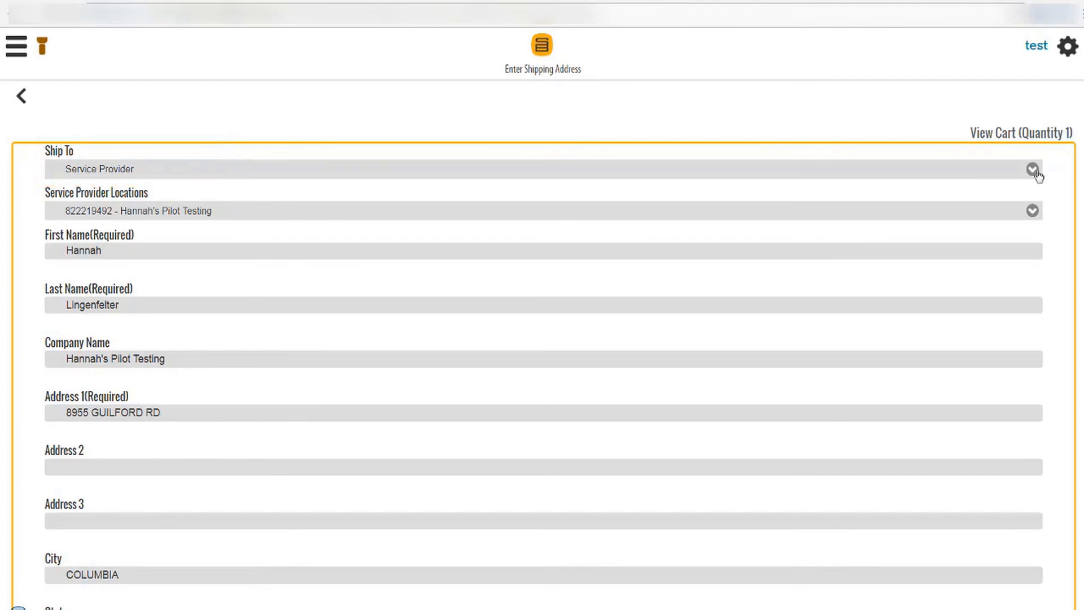
{"action": "left_click", "coordinate": [1034, 171]}
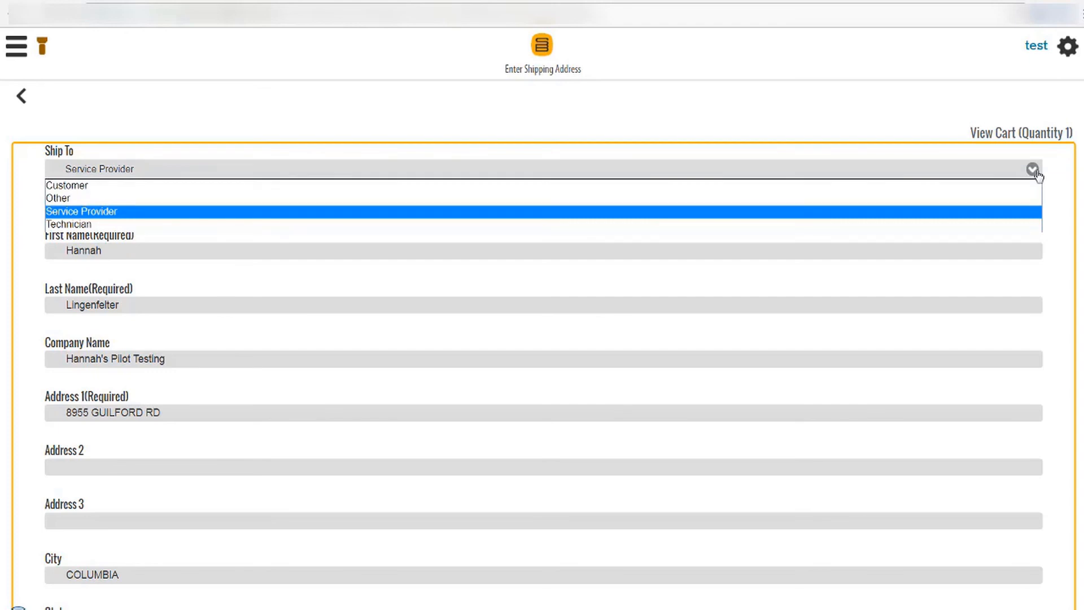
{"action": "left_click", "coordinate": [1049, 171]}
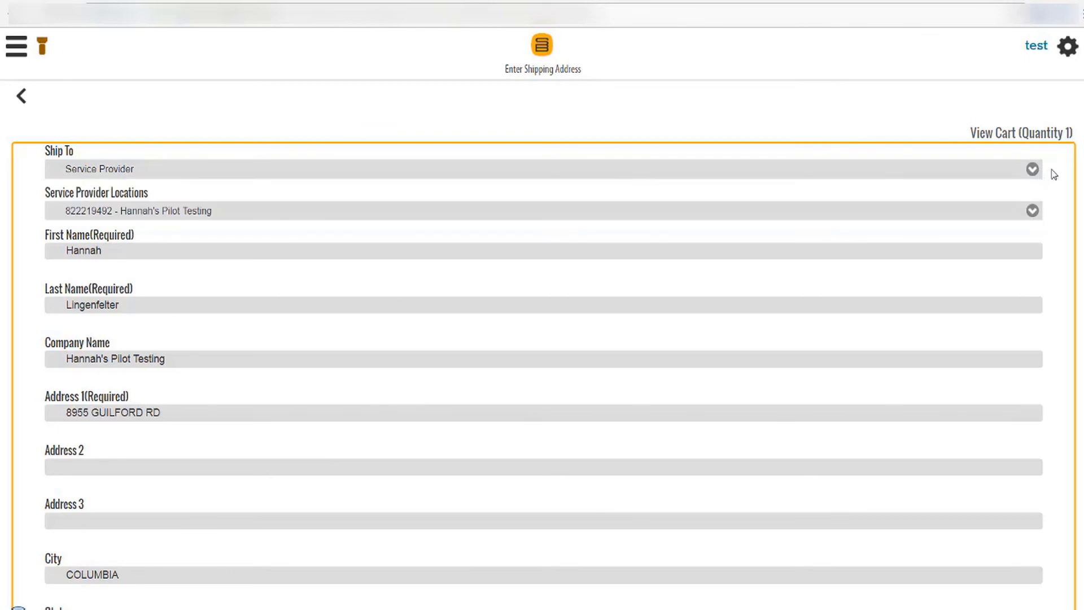
{"action": "scroll", "coordinate": [542, 339], "scroll_direction": "down", "scroll_amount": 6}
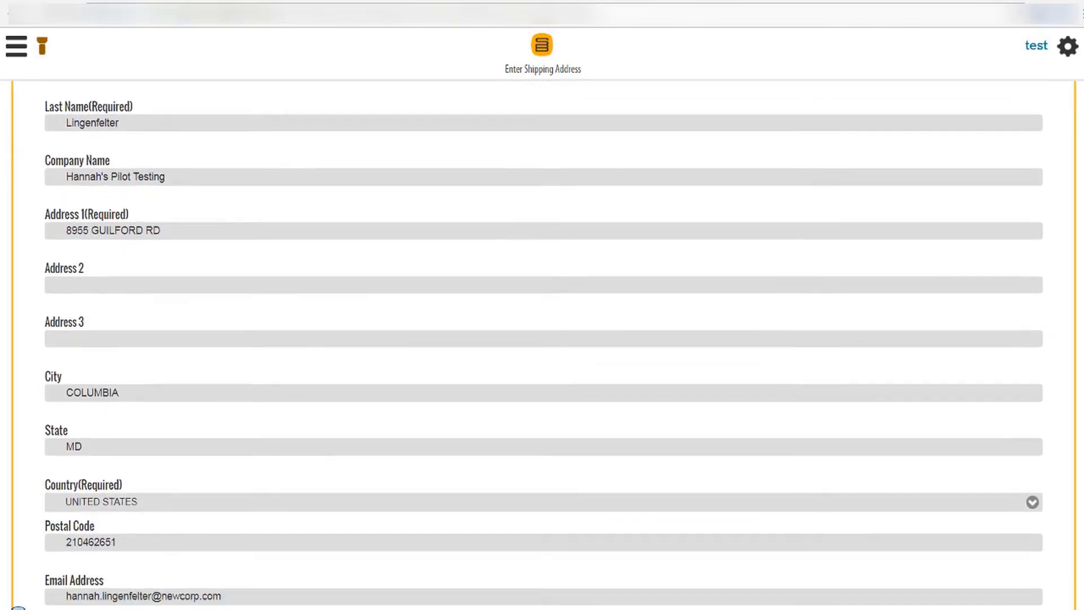
{"action": "scroll", "coordinate": [542, 339], "scroll_direction": "down", "scroll_amount": 1}
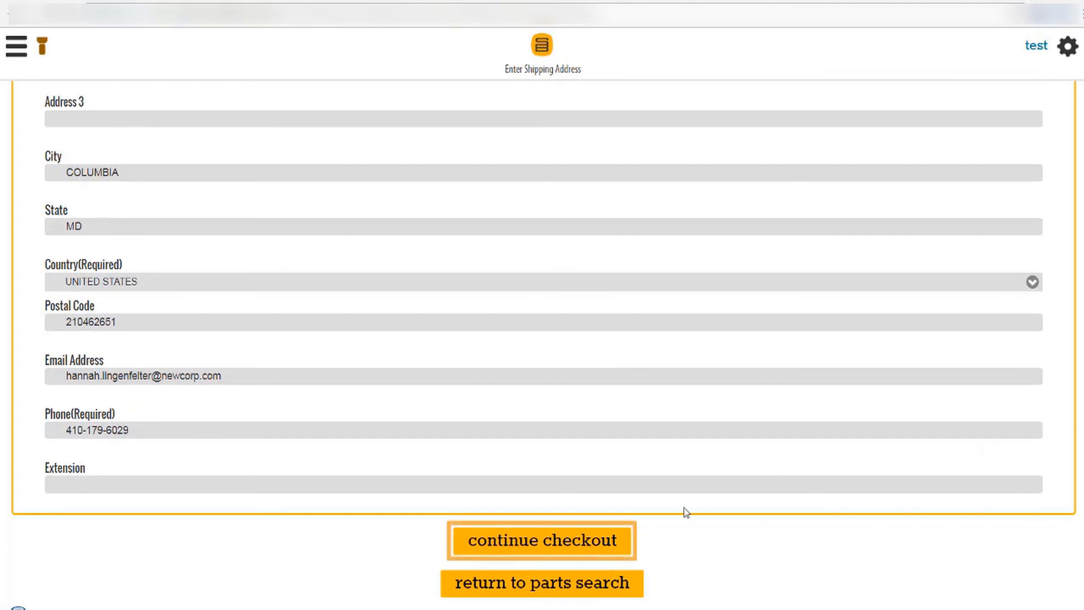
{"action": "left_click", "coordinate": [608, 545]}
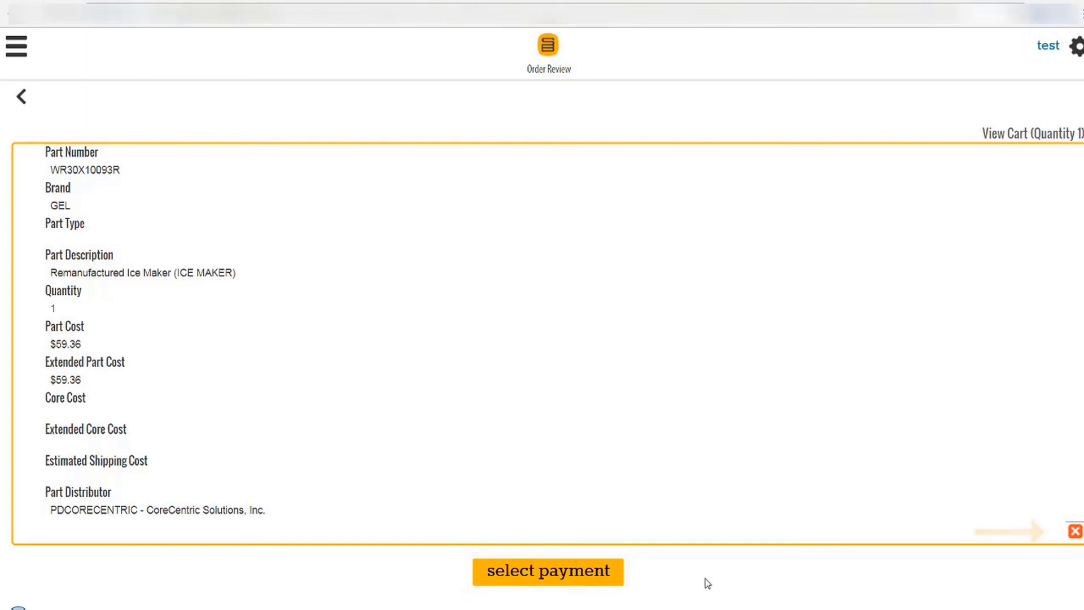
Place the order for part WR30X10093R and go back to job 1's details.
{"action": "left_click", "coordinate": [616, 581]}
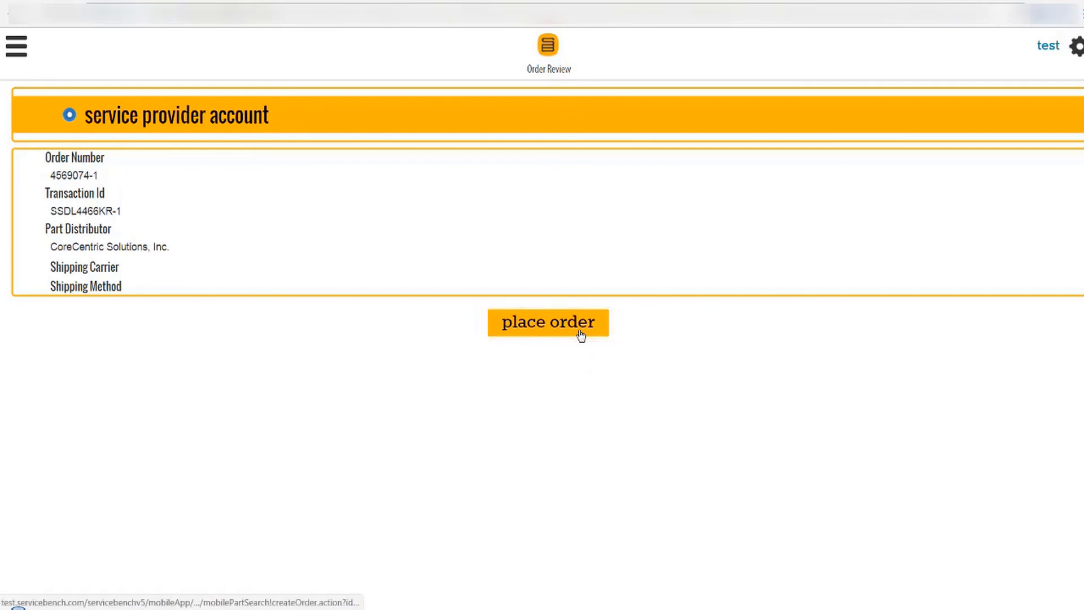
{"action": "left_click", "coordinate": [580, 335]}
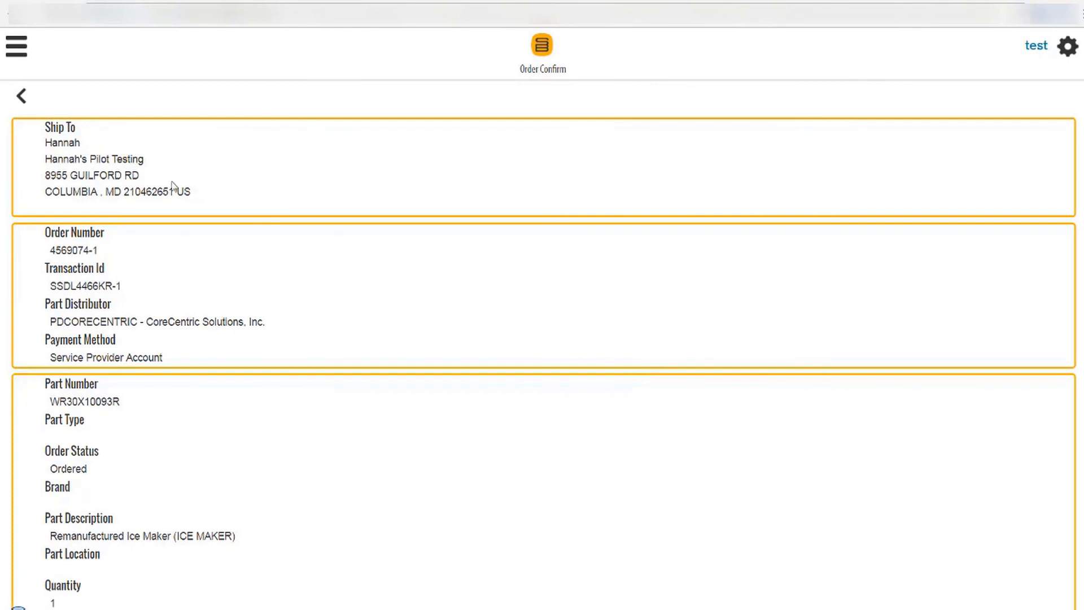
{"action": "left_click", "coordinate": [22, 104]}
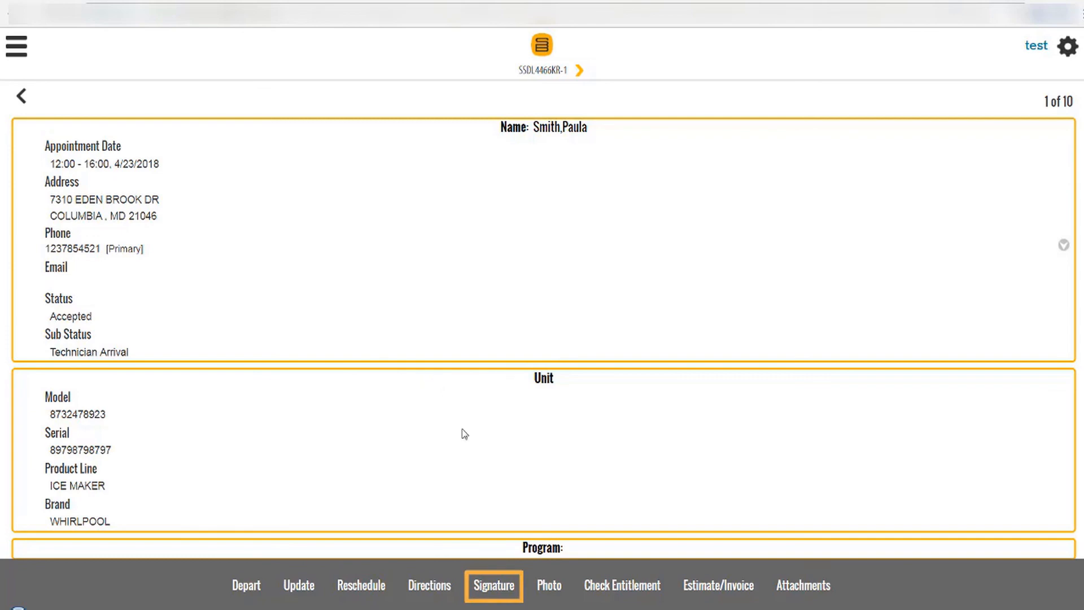
Capture and accept the customer's handwritten signature, opting to email the service acknowledgement.
{"action": "left_click", "coordinate": [495, 587]}
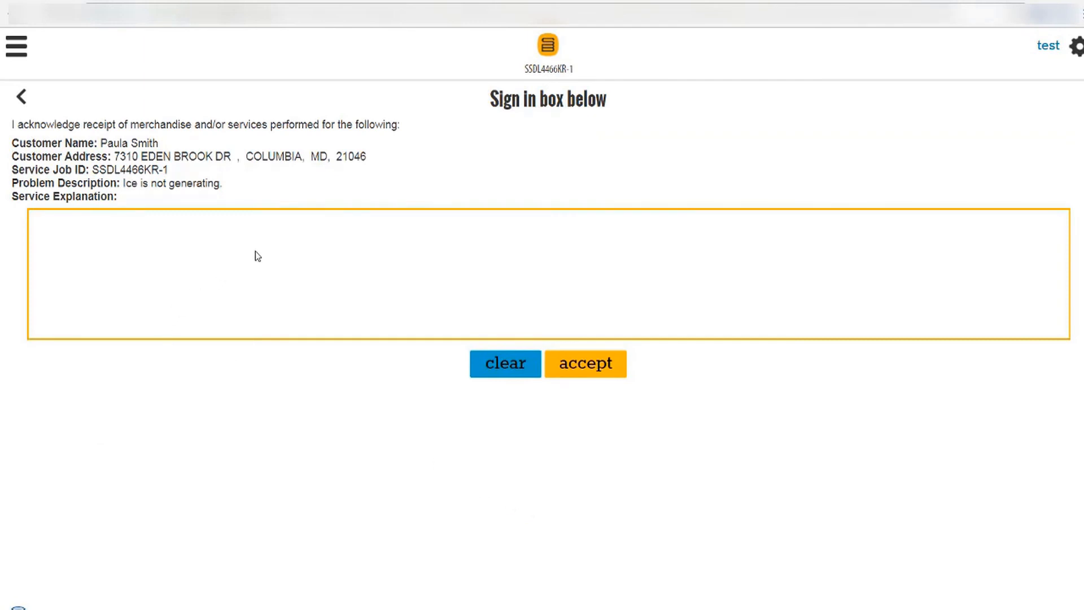
{"action": "mouse_move", "coordinate": [255, 252]}
{"action": "left_mouse_down"}
{"action": "mouse_move", "coordinate": [271, 276]}
{"action": "mouse_move", "coordinate": [236, 294]}
{"action": "left_mouse_up"}
{"action": "mouse_move", "coordinate": [275, 292]}
{"action": "left_mouse_down"}
{"action": "mouse_move", "coordinate": [368, 249]}
{"action": "mouse_move", "coordinate": [471, 291]}
{"action": "left_mouse_up"}
{"action": "left_click_drag", "start_coordinate": [390, 260], "coordinate": [363, 261]}
{"action": "left_click", "coordinate": [347, 243]}
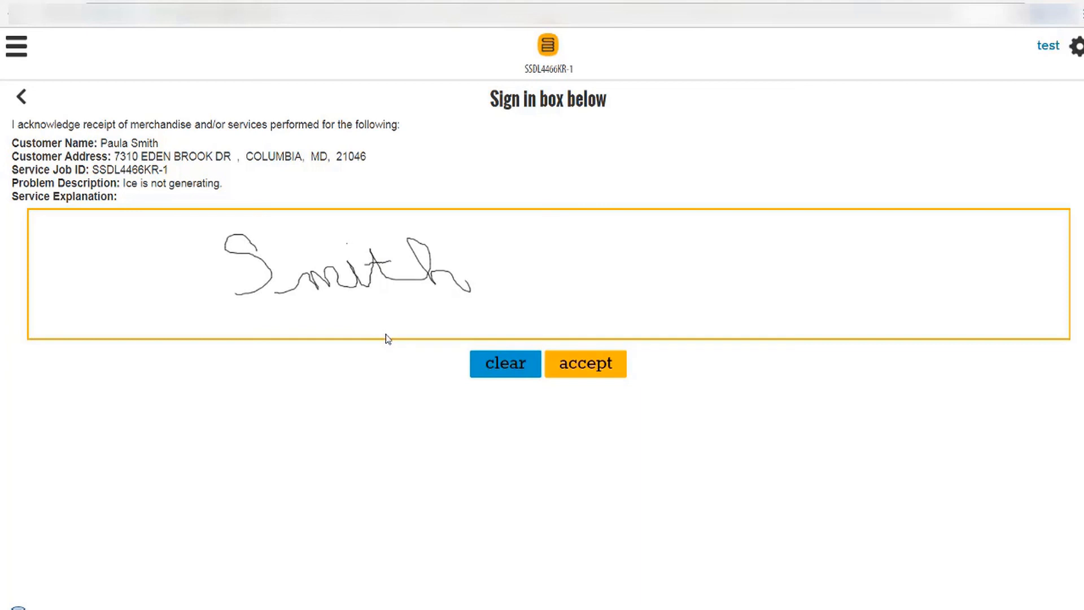
{"action": "left_click", "coordinate": [587, 364]}
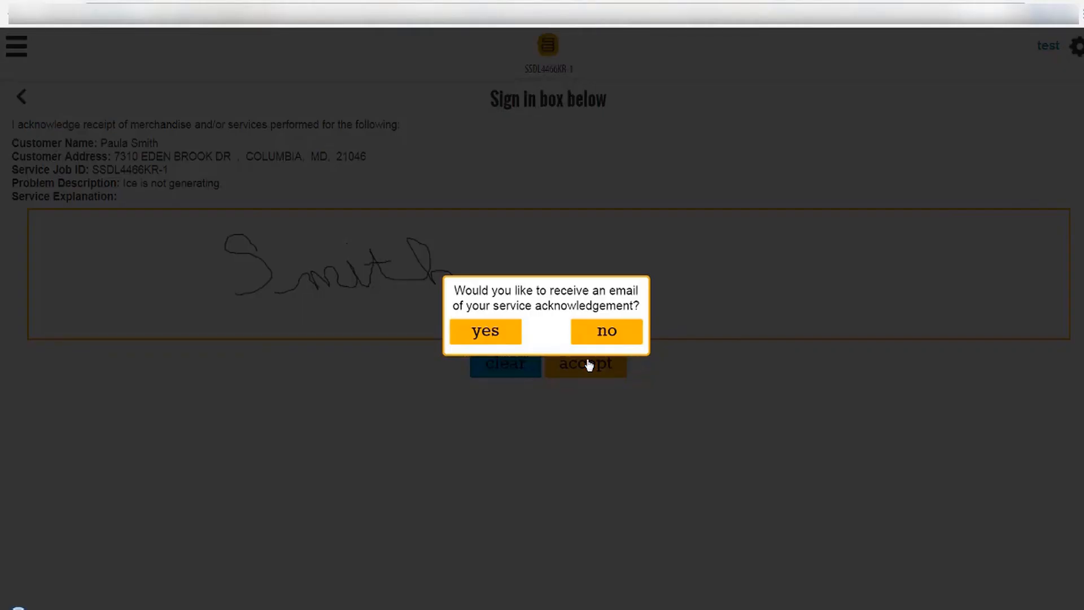
{"action": "left_click", "coordinate": [520, 337]}
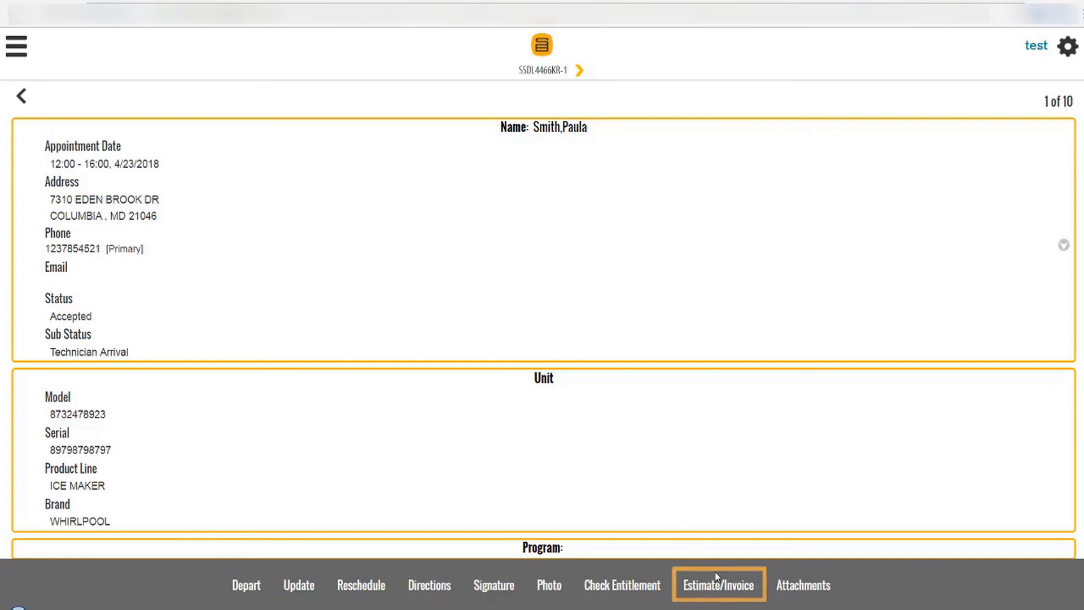
Enter a 150 labor charge and 10.00 travel/mileage charge on the job's estimate.
{"action": "left_click", "coordinate": [733, 597]}
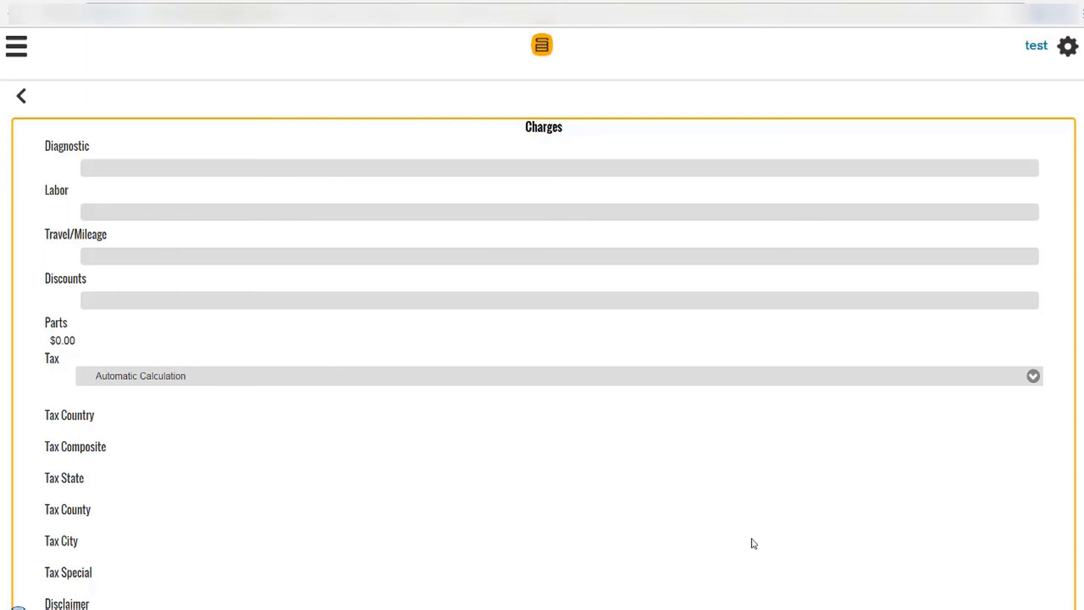
{"action": "left_click", "coordinate": [185, 212]}
{"action": "type", "text": "150"}
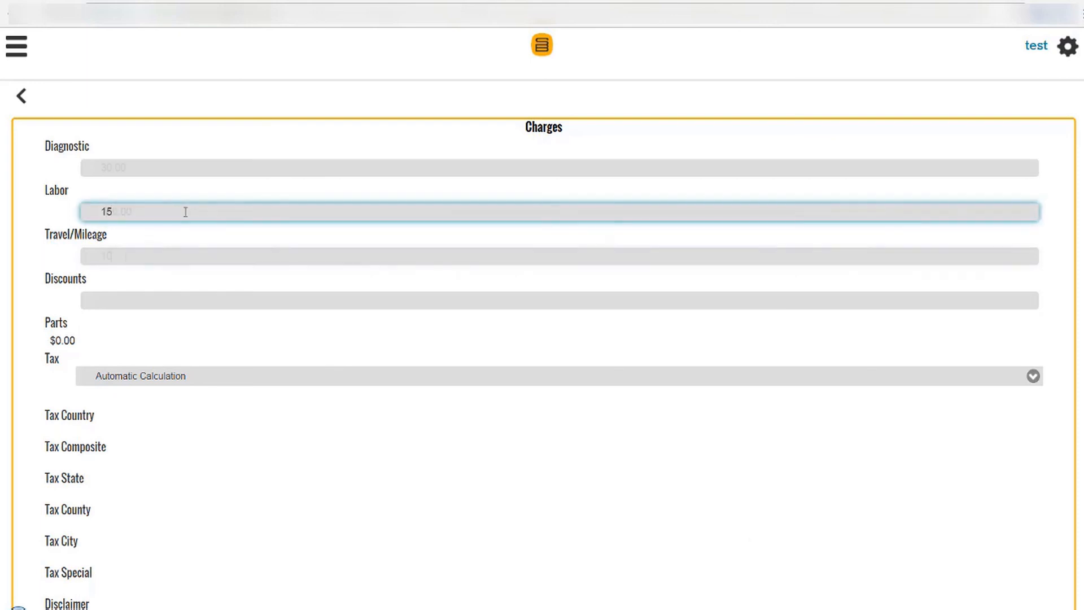
{"action": "left_click", "coordinate": [125, 256]}
{"action": "type", "text": "10.00"}
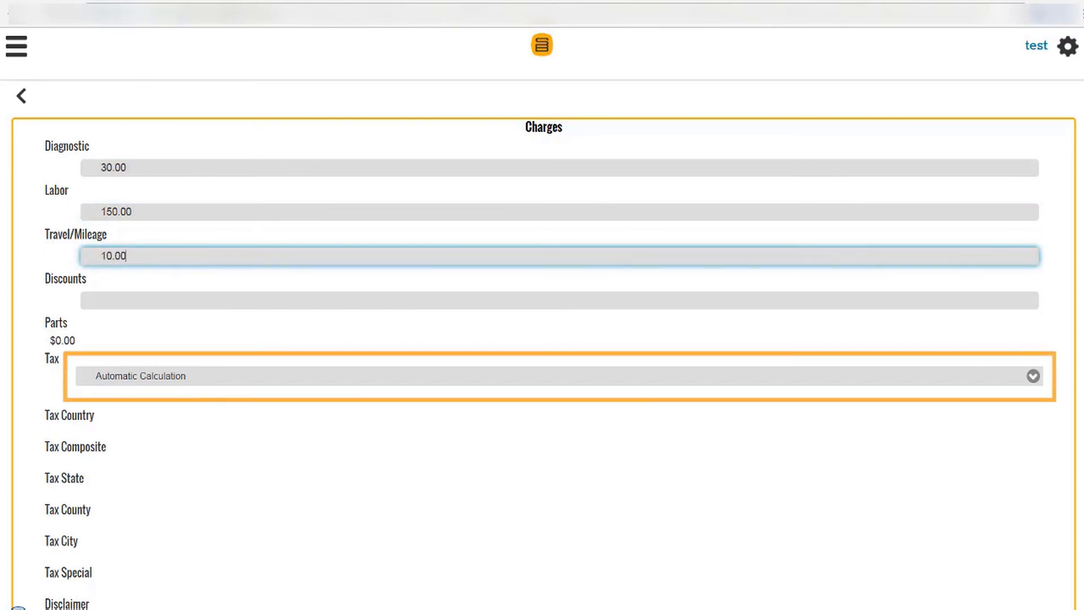
{"action": "scroll", "coordinate": [542, 345], "scroll_direction": "down", "scroll_amount": 2}
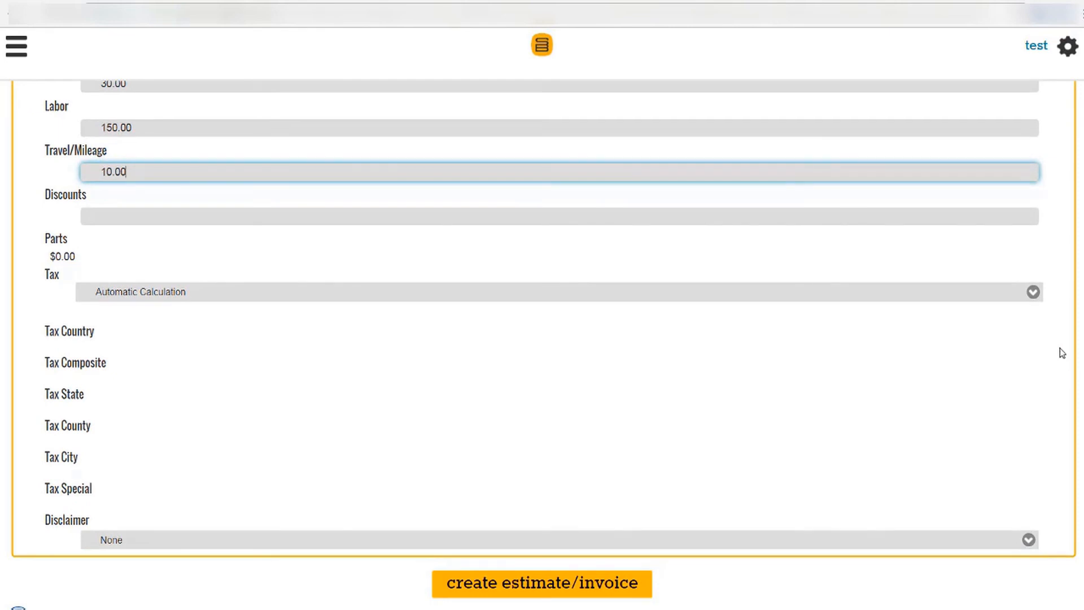
Keep Automatic Calculation tax and no disclaimer, then create the 190.00 estimate.
{"action": "left_click", "coordinate": [1040, 302]}
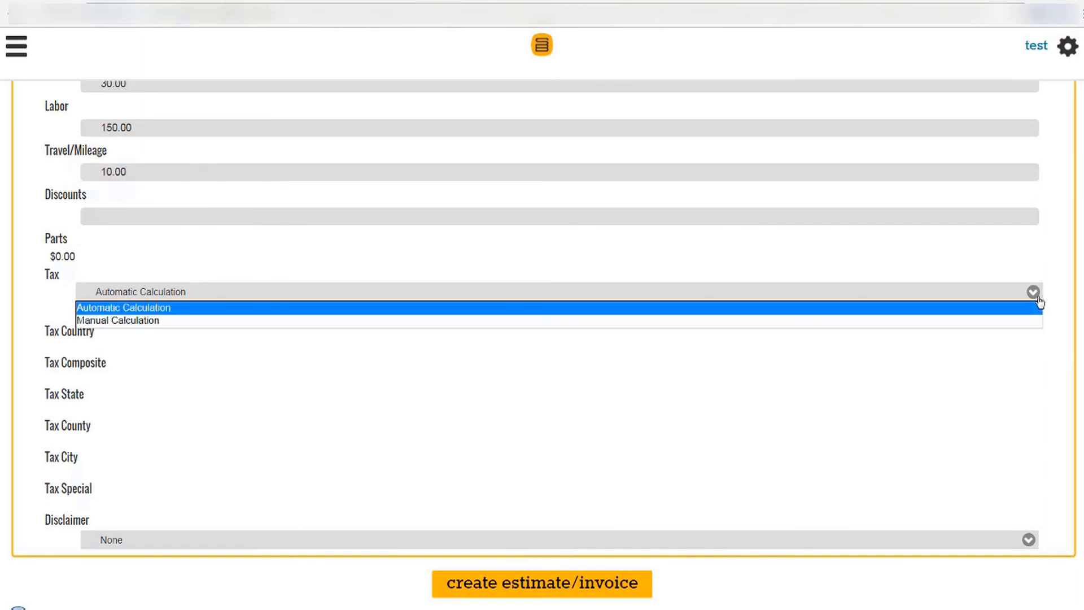
{"action": "left_click", "coordinate": [1053, 298]}
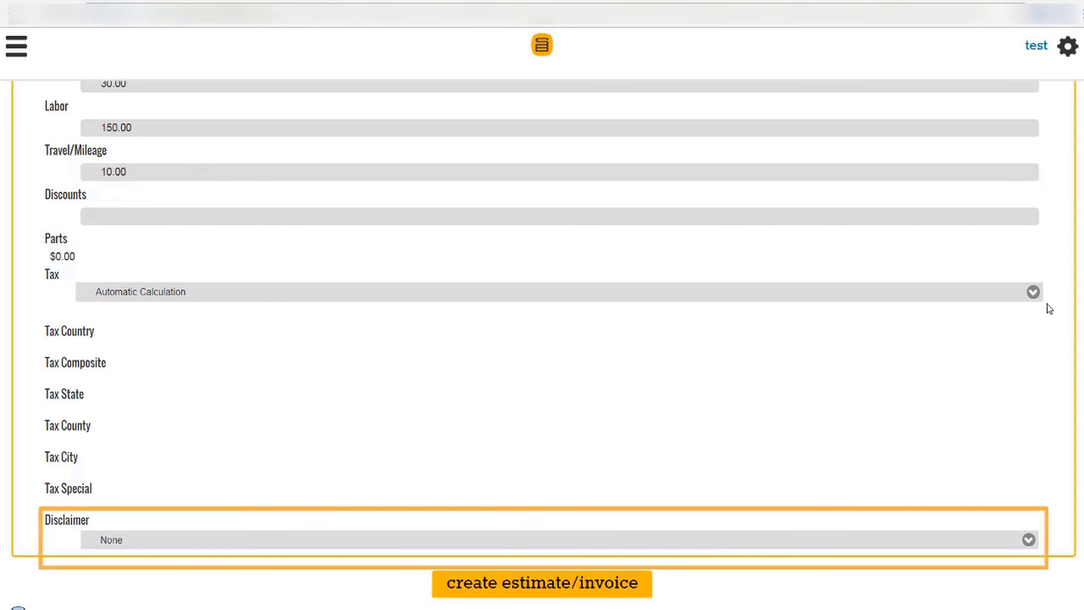
{"action": "left_click", "coordinate": [1028, 541]}
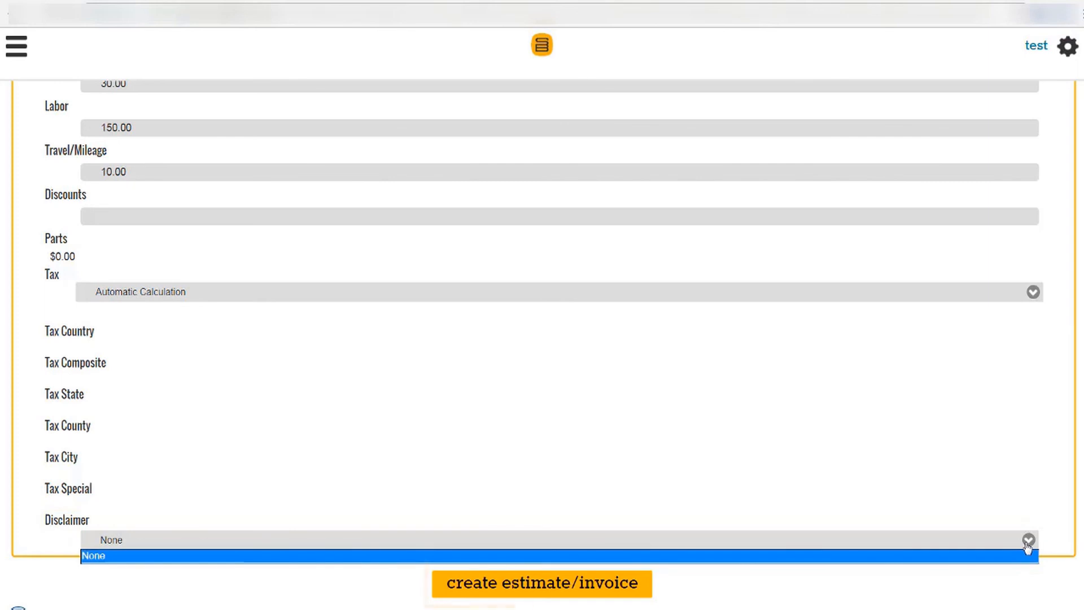
{"action": "left_click", "coordinate": [1027, 544]}
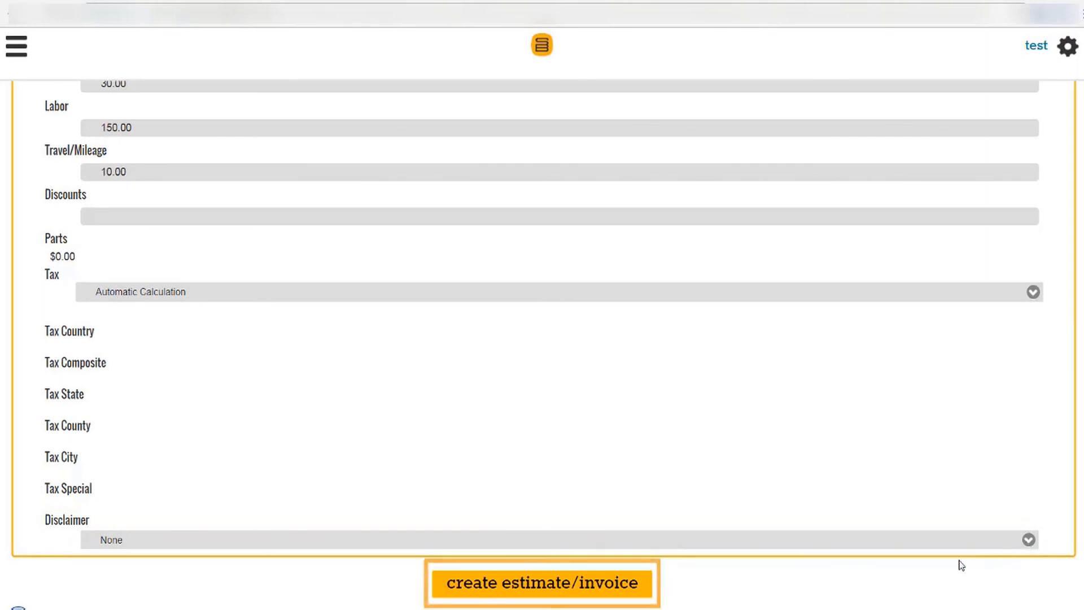
{"action": "left_click", "coordinate": [611, 585]}
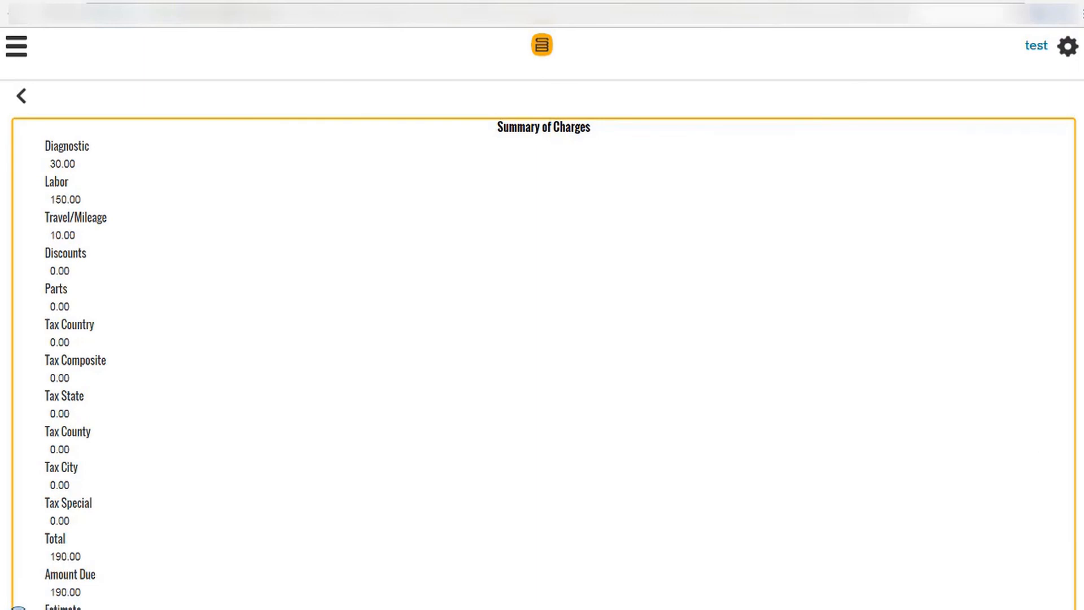
Generate the 190.00 invoice, email it to the customer, and return to the ice maker job.
{"action": "scroll", "coordinate": [544, 348], "scroll_direction": "down", "scroll_amount": 3}
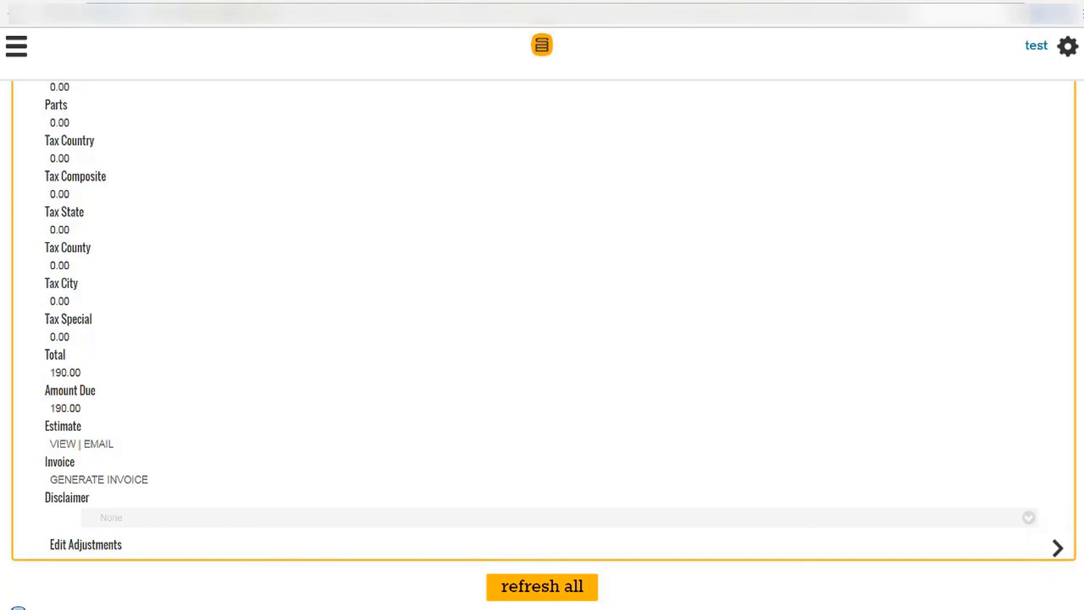
{"action": "left_click", "coordinate": [101, 481]}
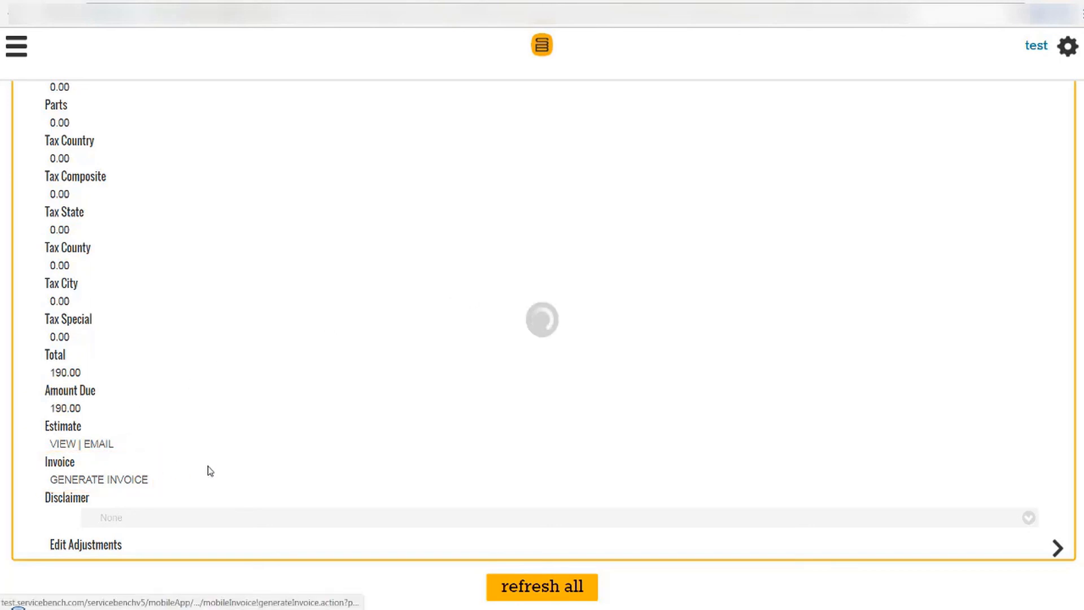
{"action": "scroll", "coordinate": [542, 345], "scroll_direction": "down", "scroll_amount": 3}
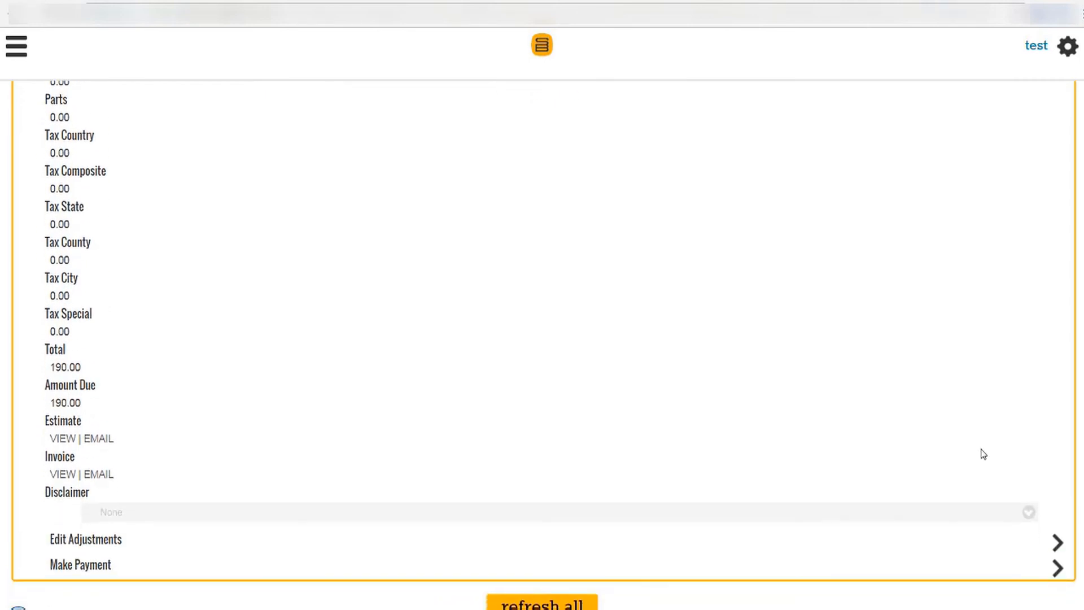
{"action": "left_click", "coordinate": [107, 480]}
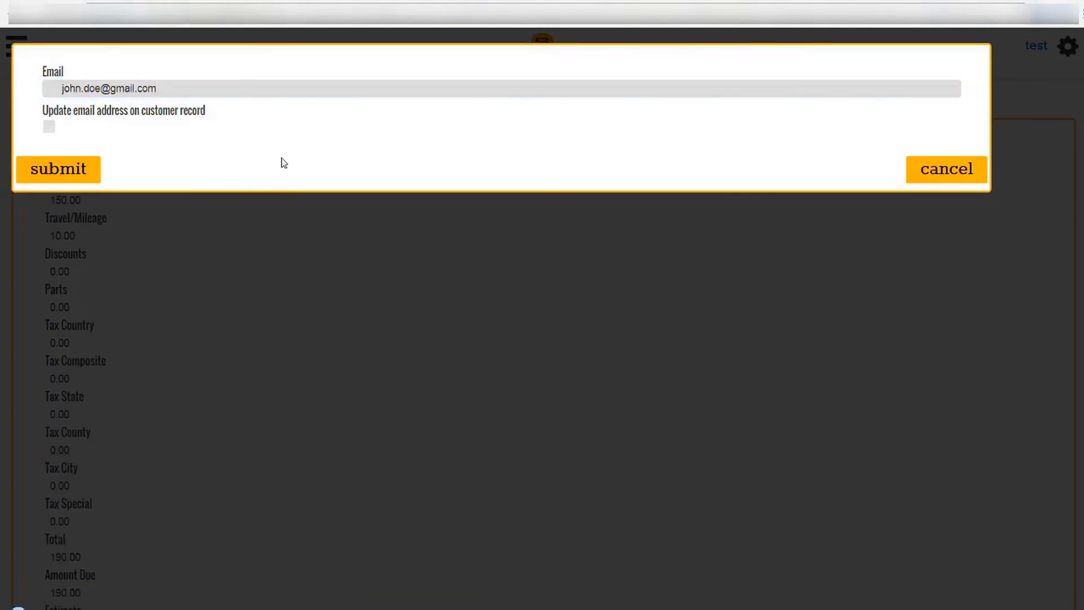
{"action": "left_click", "coordinate": [78, 176]}
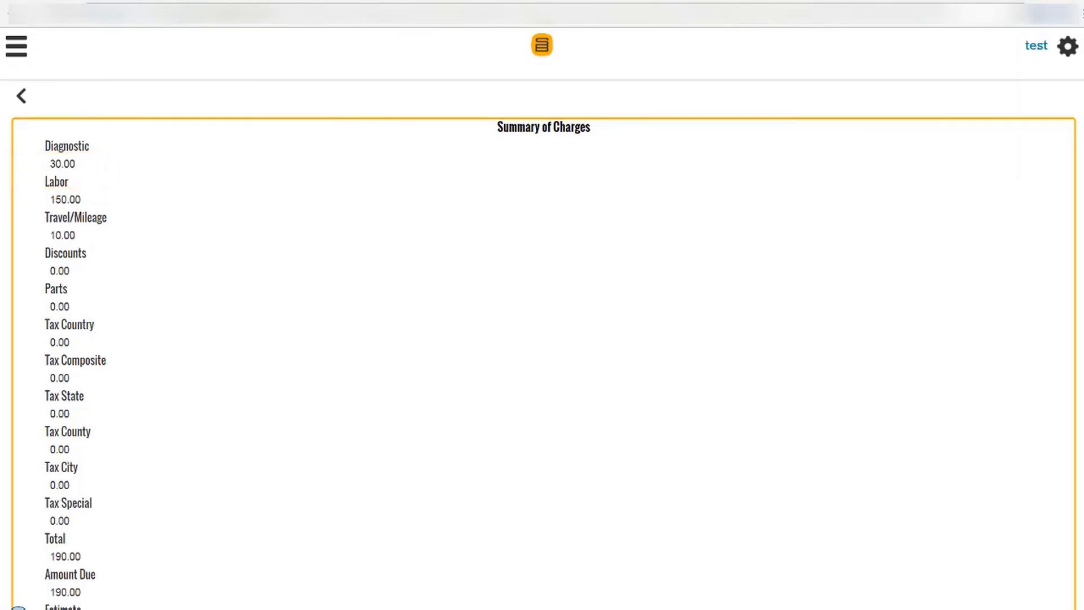
{"action": "left_click", "coordinate": [22, 98]}
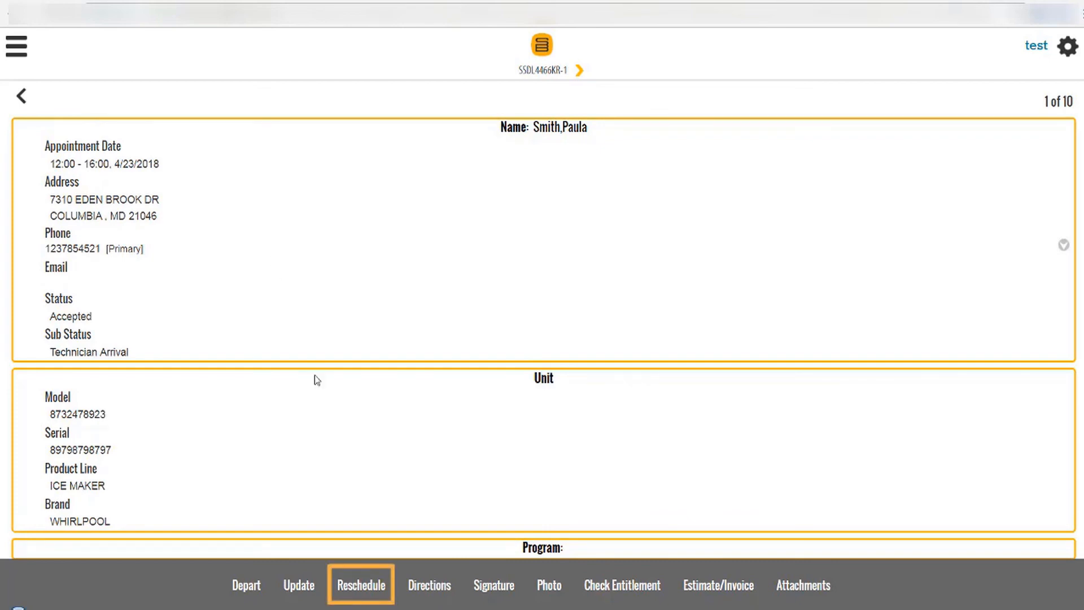
Reschedule the appointment to 4/24/2018, 08:00–12:00, with reason 'Reschedule for parts'.
{"action": "left_click", "coordinate": [349, 588]}
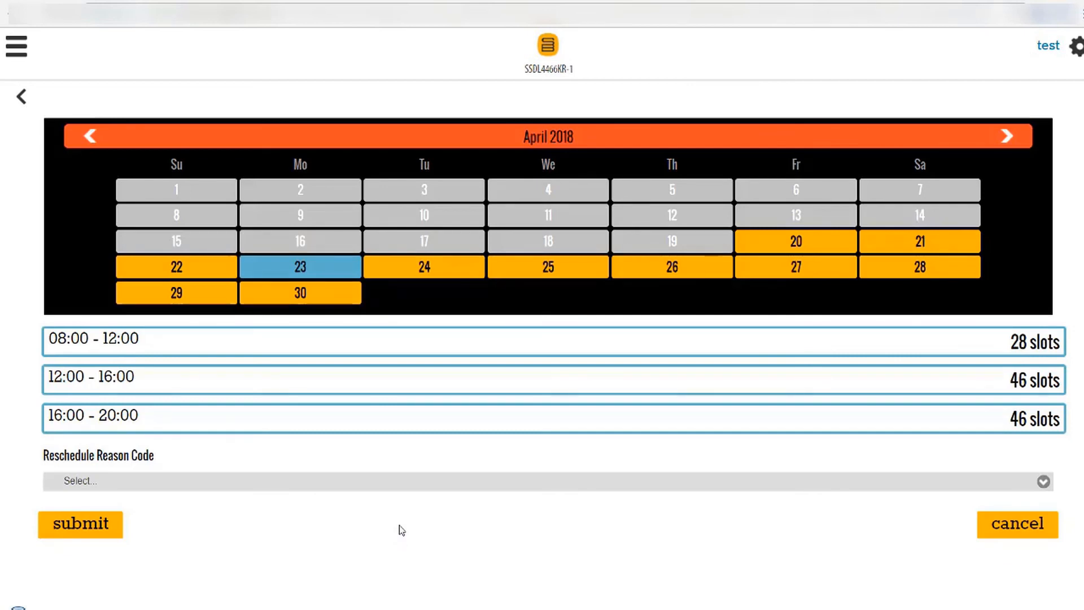
{"action": "left_click", "coordinate": [443, 264]}
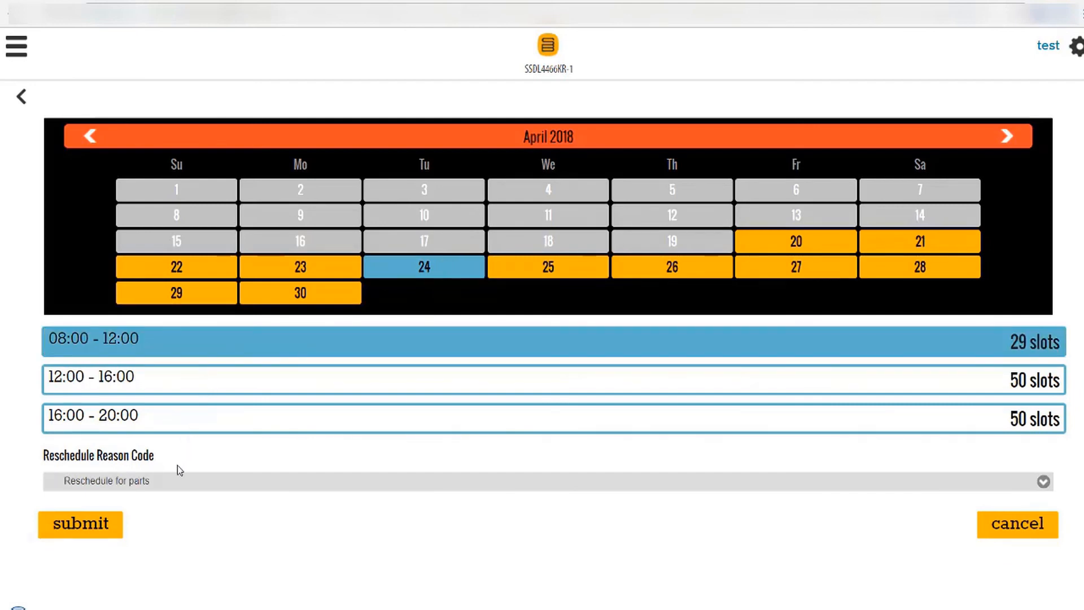
{"action": "left_click", "coordinate": [172, 491]}
{"action": "key", "text": "Tab"}
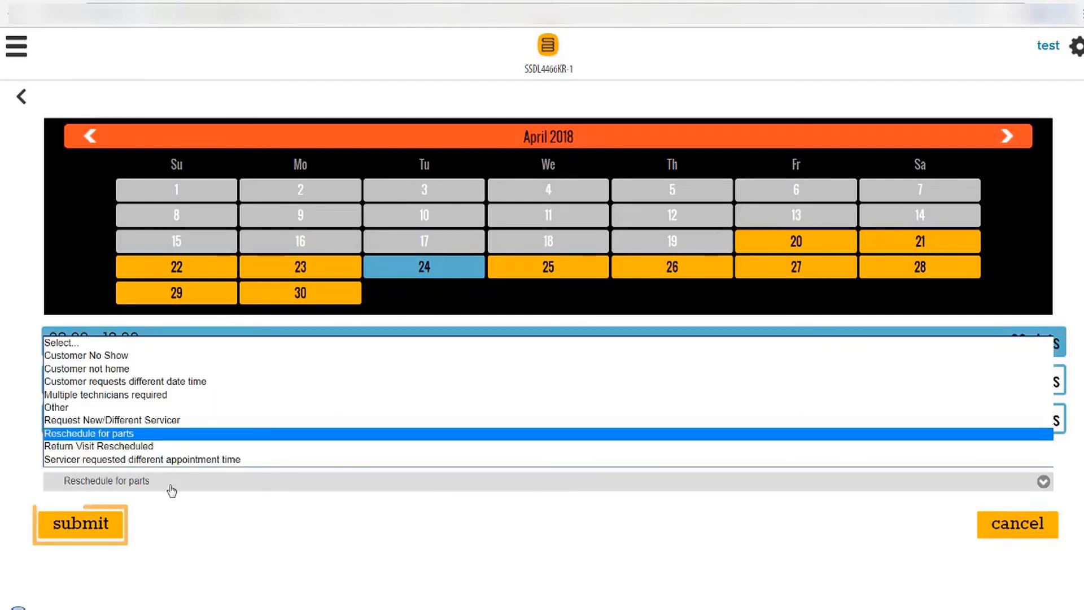
{"action": "left_click", "coordinate": [110, 525]}
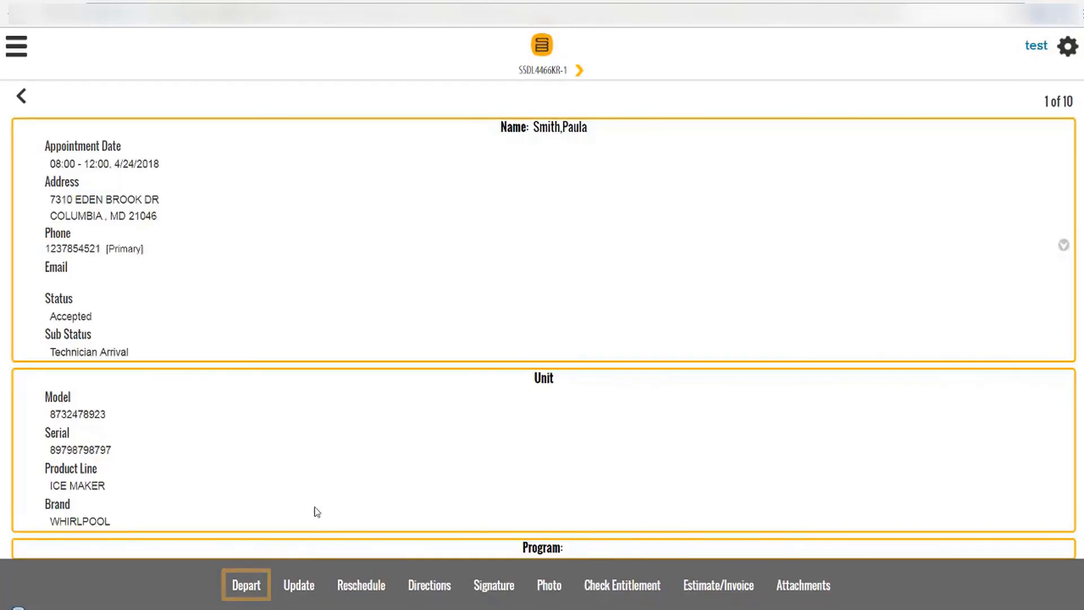
Depart the job, marking it complete with no part used from the truck.
{"action": "left_click", "coordinate": [239, 587]}
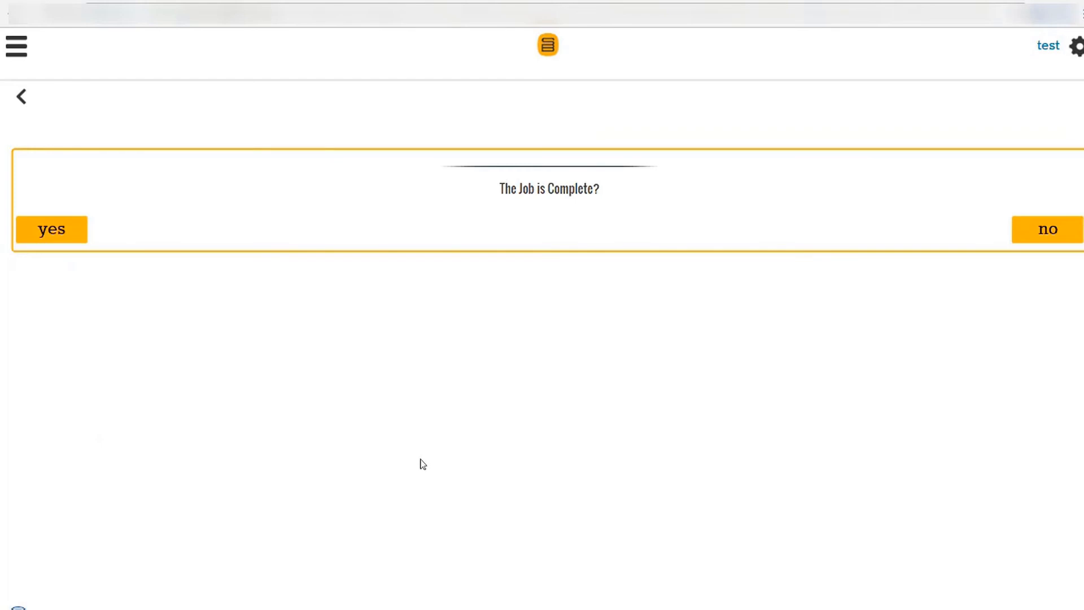
{"action": "left_click", "coordinate": [64, 231]}
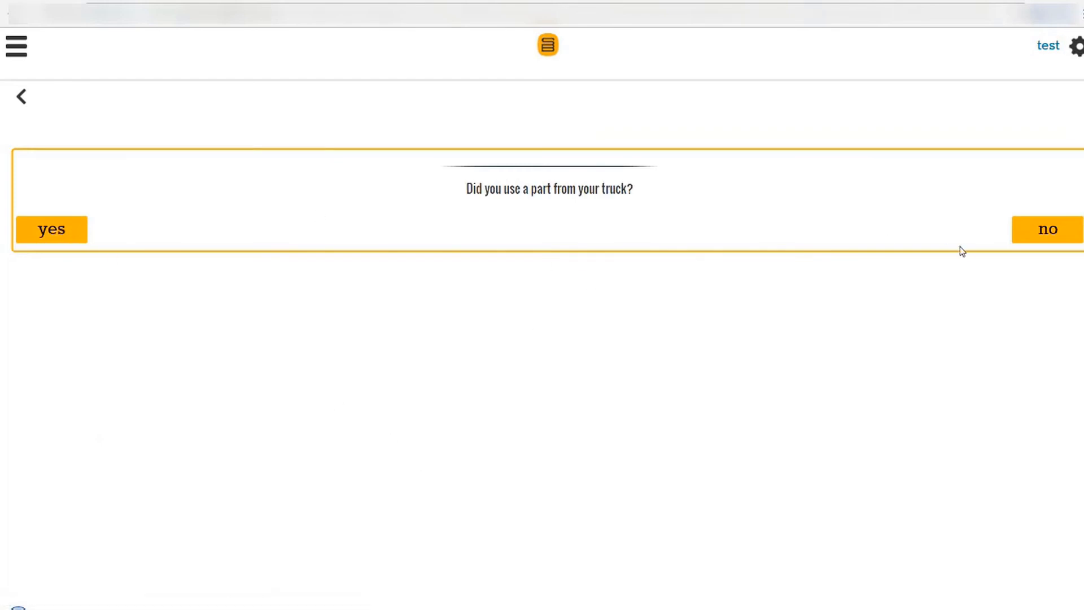
{"action": "left_click", "coordinate": [1029, 239]}
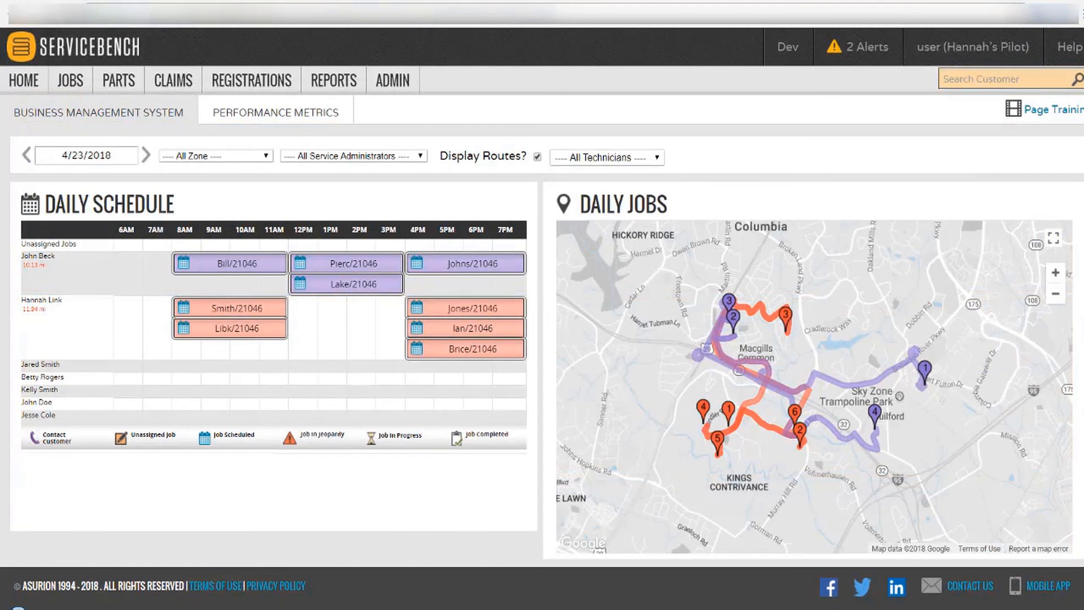
Open PARTS > Requested Parts to see the 3 needed parts.
{"action": "left_click", "coordinate": [121, 84]}
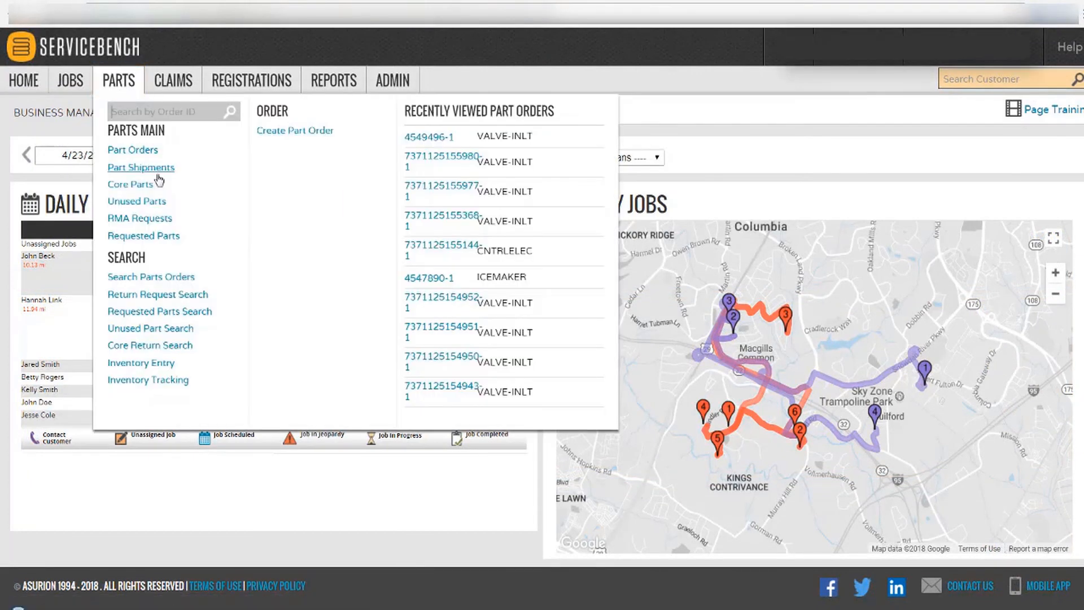
{"action": "left_click", "coordinate": [179, 237]}
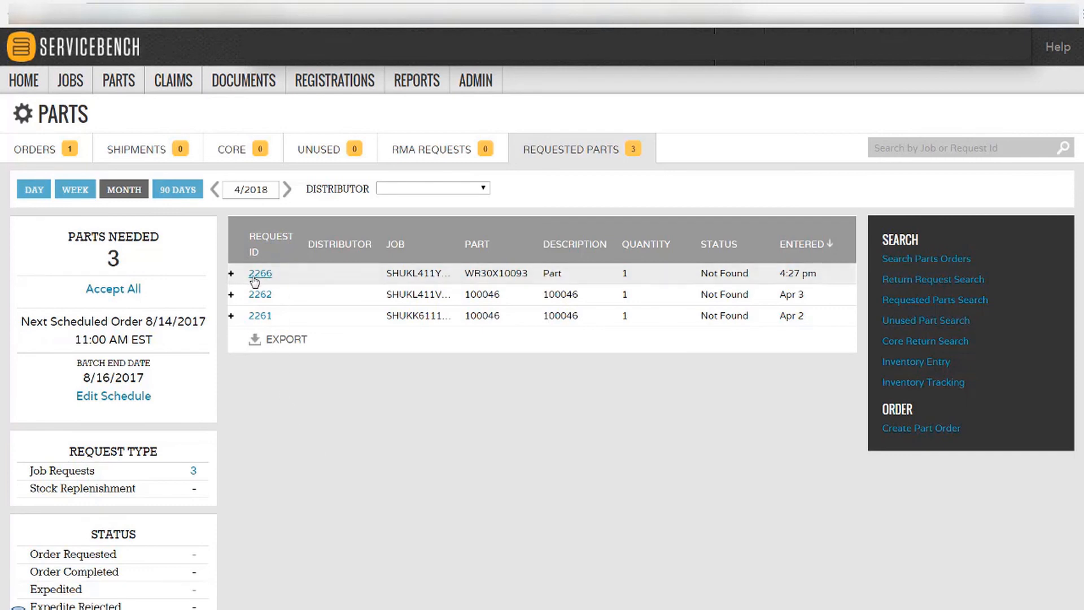
Expand the WR30X10093 part request and start ordering it.
{"action": "left_click", "coordinate": [231, 274]}
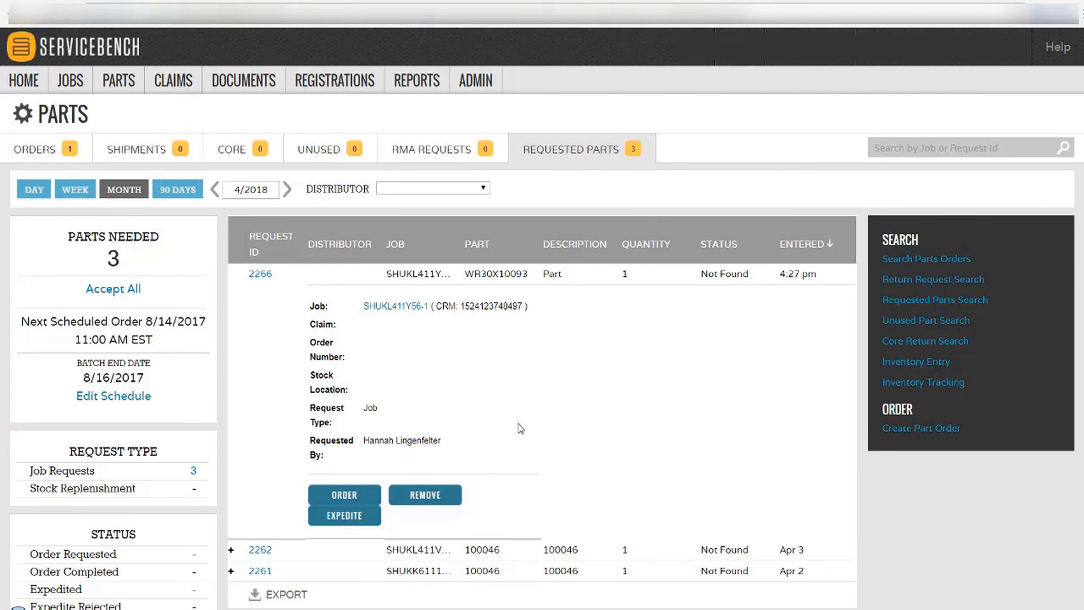
{"action": "left_click", "coordinate": [489, 83]}
{"action": "left_click", "coordinate": [356, 495]}
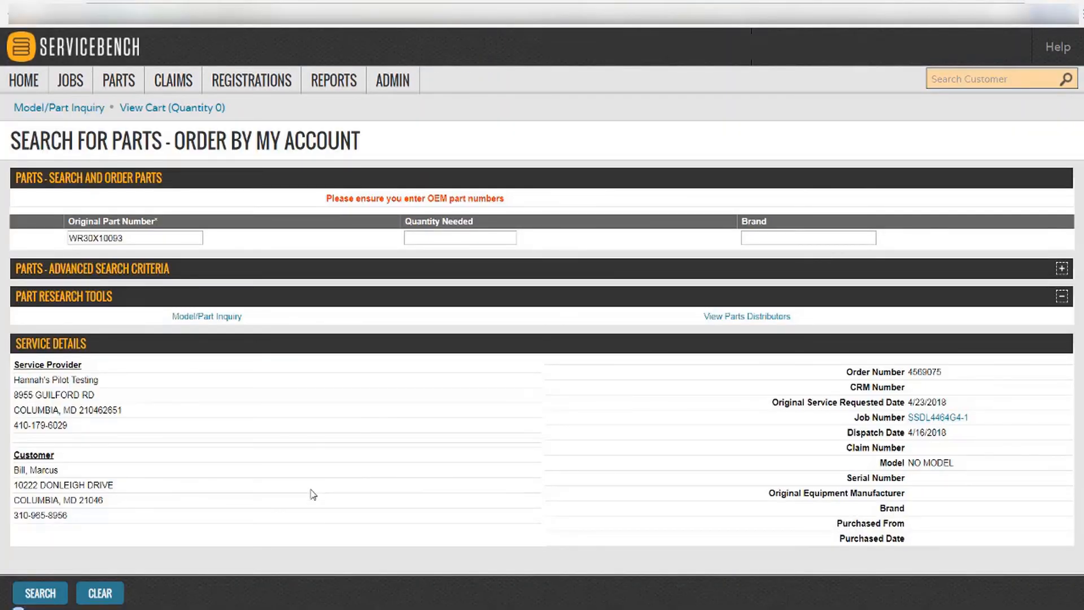
Search WR30X10093 and add the remanufactured WR30X10093R ice maker ($59.36) to the cart.
{"action": "left_click", "coordinate": [46, 594]}
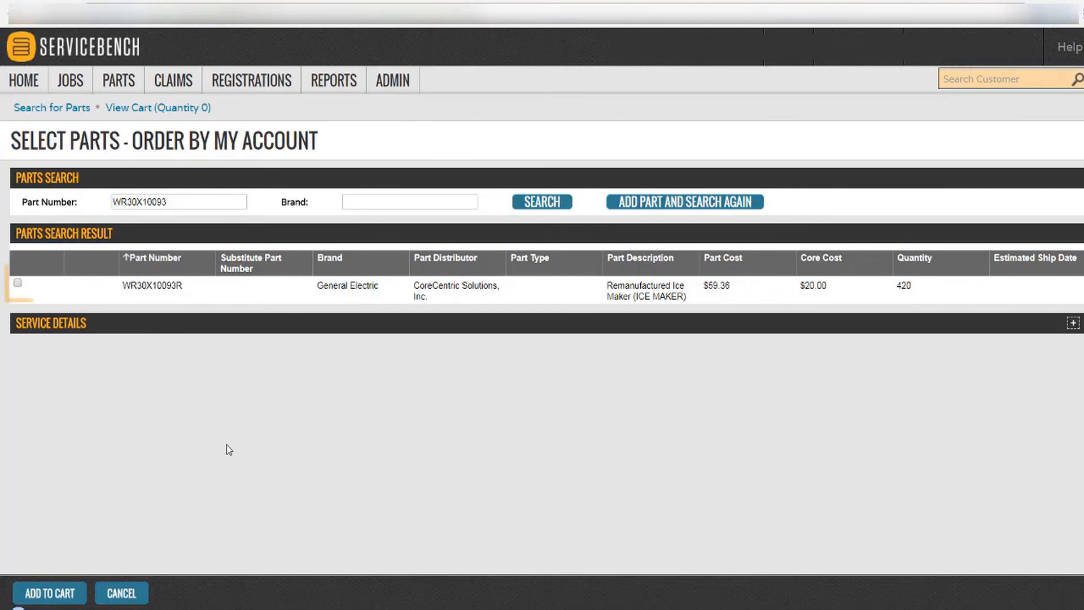
{"action": "left_click", "coordinate": [18, 284]}
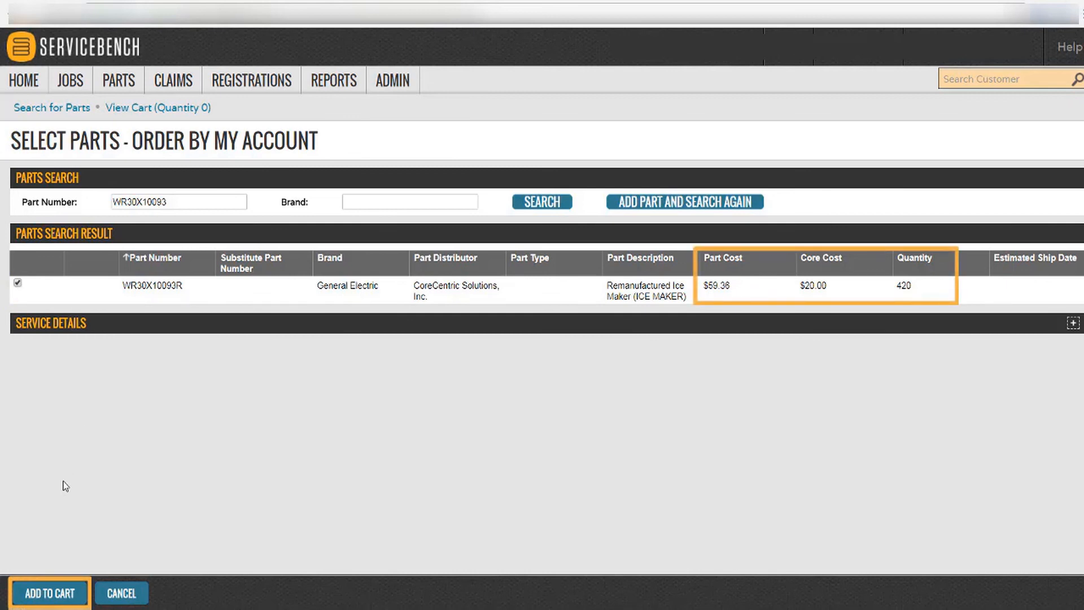
{"action": "left_click", "coordinate": [59, 595]}
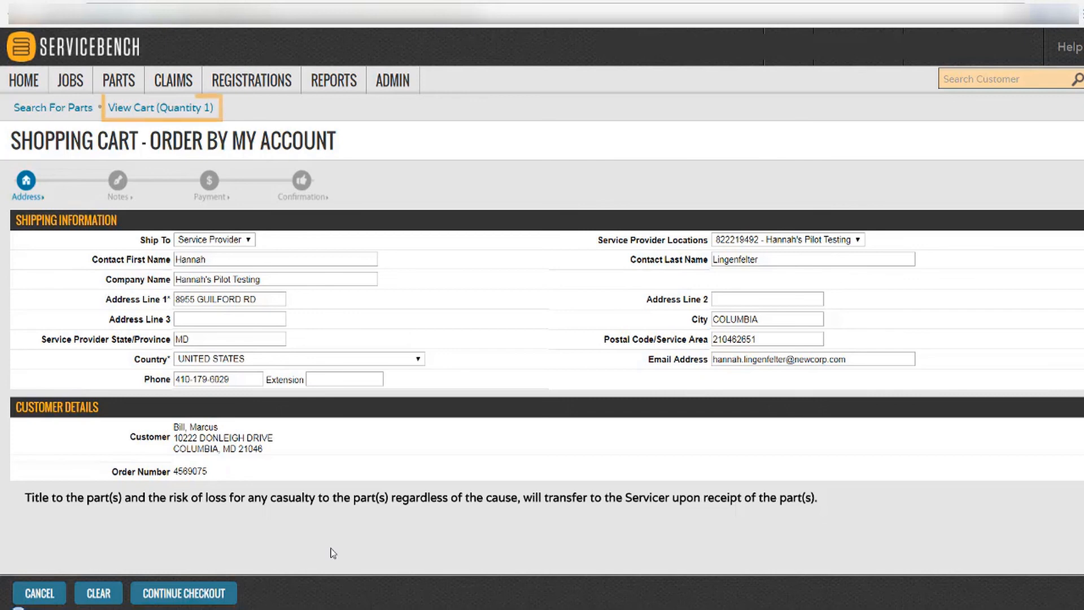
Keep Service Provider as Ship To and continue to the $59.36 order review.
{"action": "left_click", "coordinate": [249, 240]}
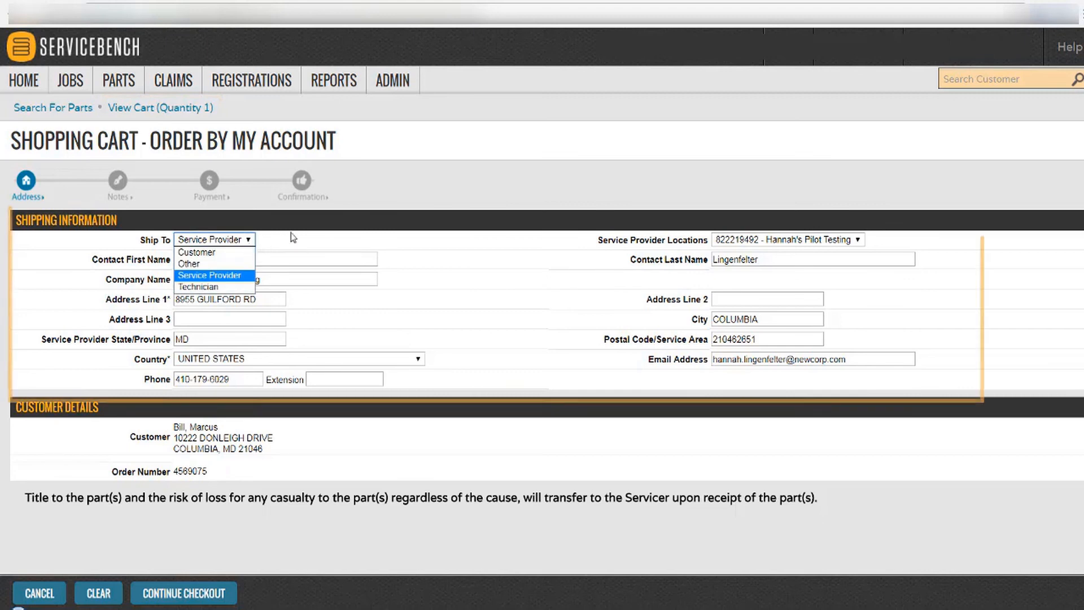
{"action": "left_click", "coordinate": [420, 259]}
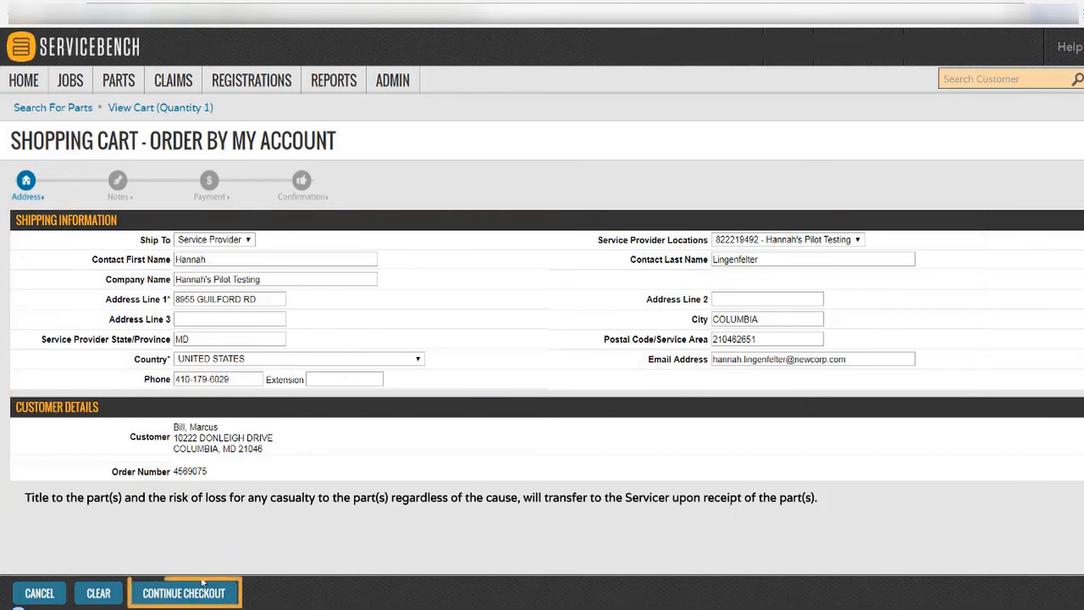
{"action": "left_click", "coordinate": [187, 599]}
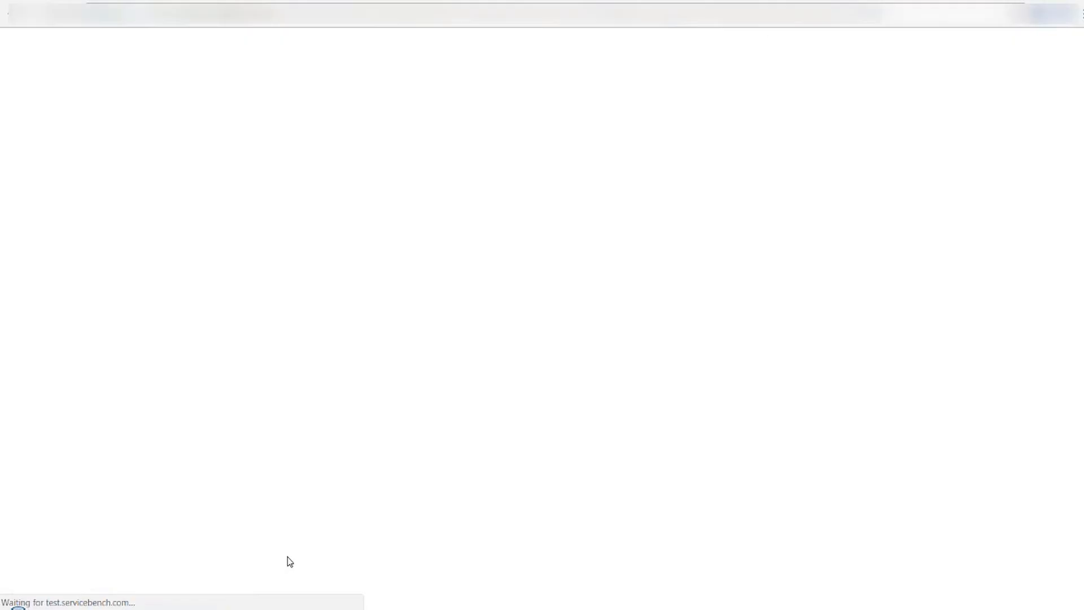
{"action": "scroll", "coordinate": [740, 413], "scroll_direction": "down", "scroll_amount": 3}
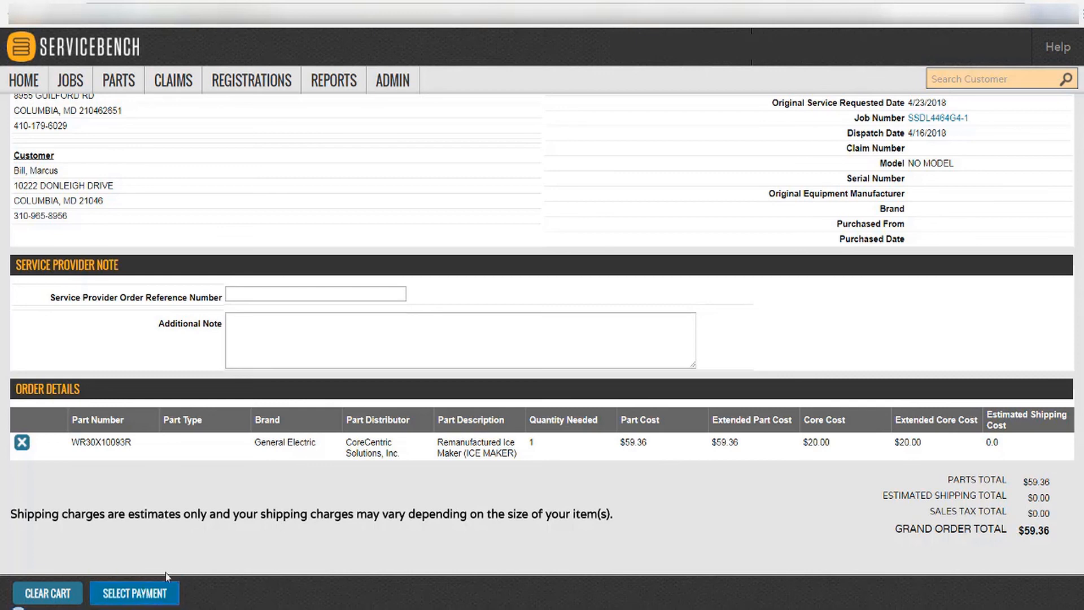
Place the $59.36 ice maker part order by credit card, then open PARTS > Part Orders.
{"action": "left_click", "coordinate": [164, 591]}
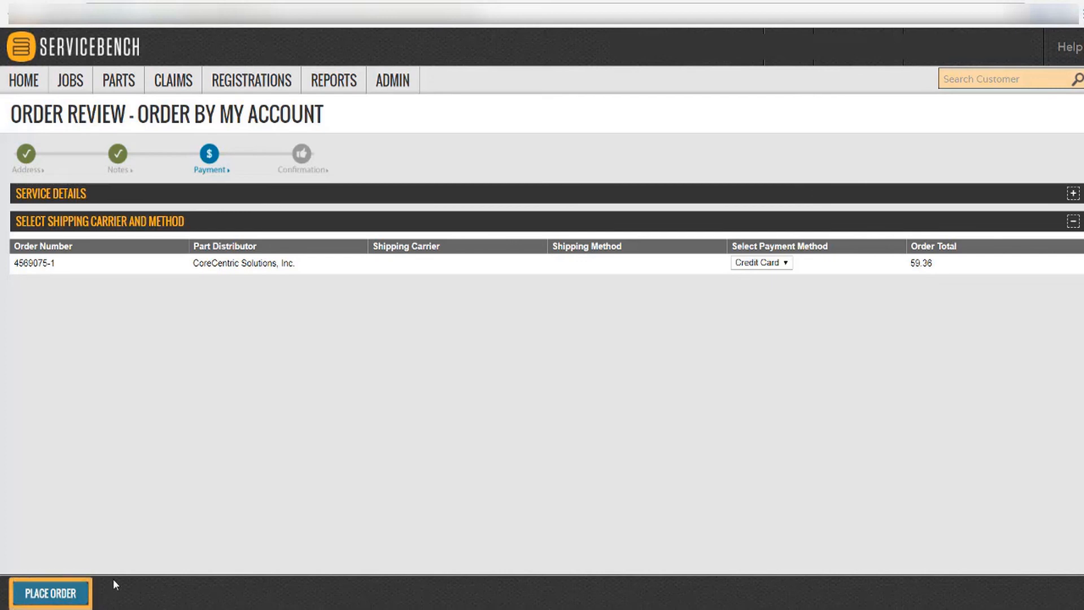
{"action": "left_click", "coordinate": [66, 594]}
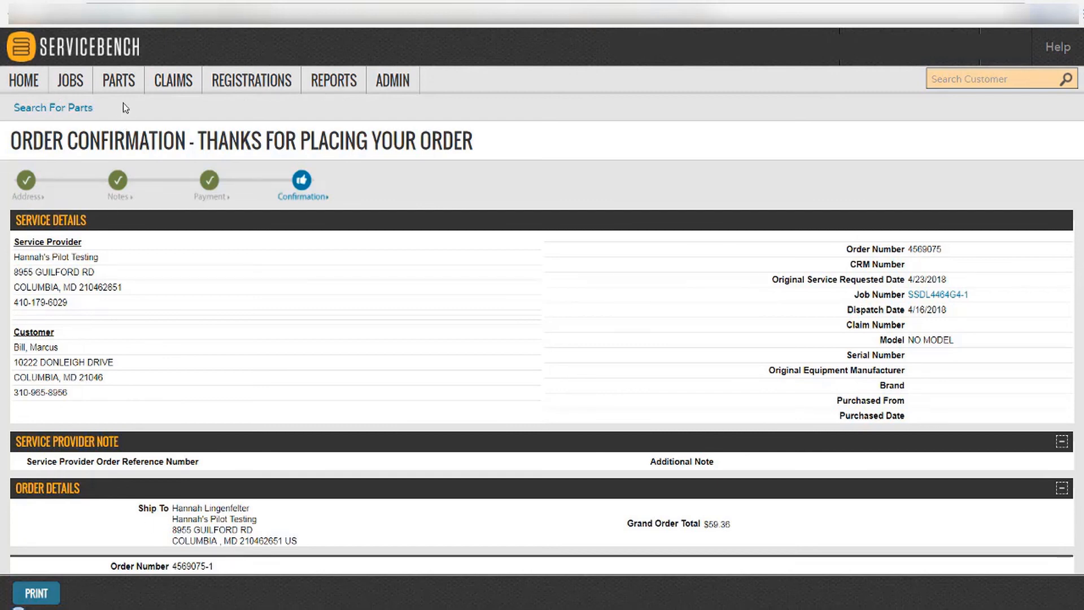
{"action": "mouse_move", "coordinate": [125, 96]}
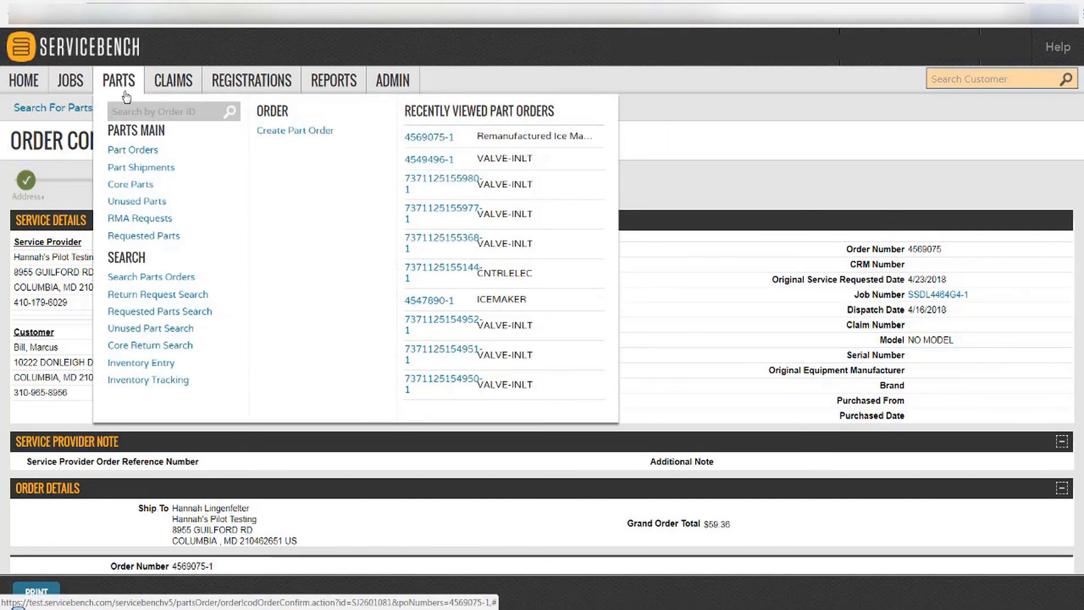
{"action": "left_click", "coordinate": [126, 96]}
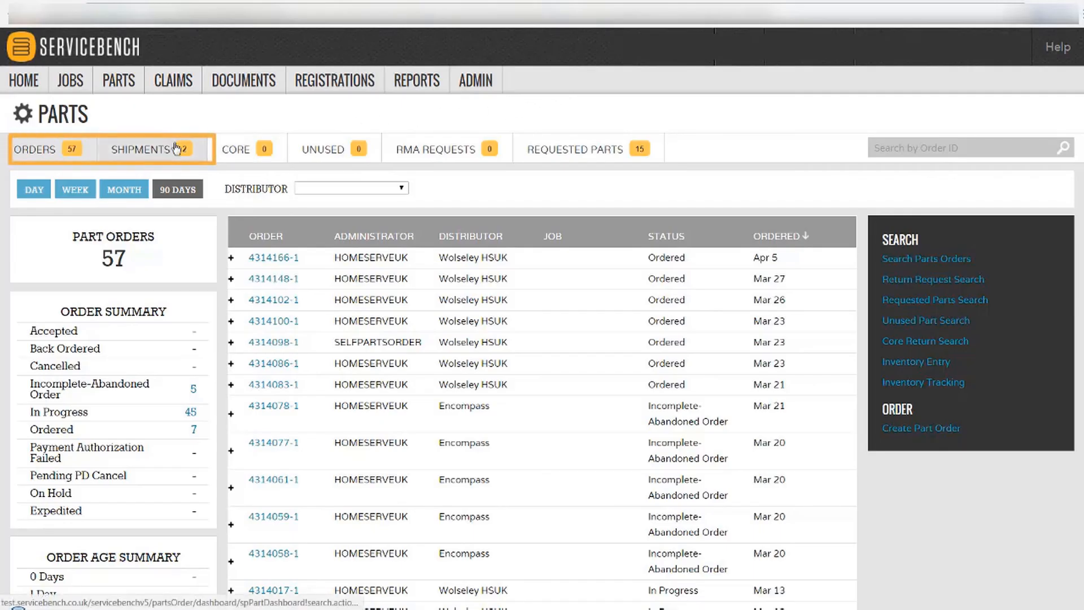
Review the two recent shipments, then open one request from the 15-part Requested Parts list.
{"action": "left_click", "coordinate": [176, 148]}
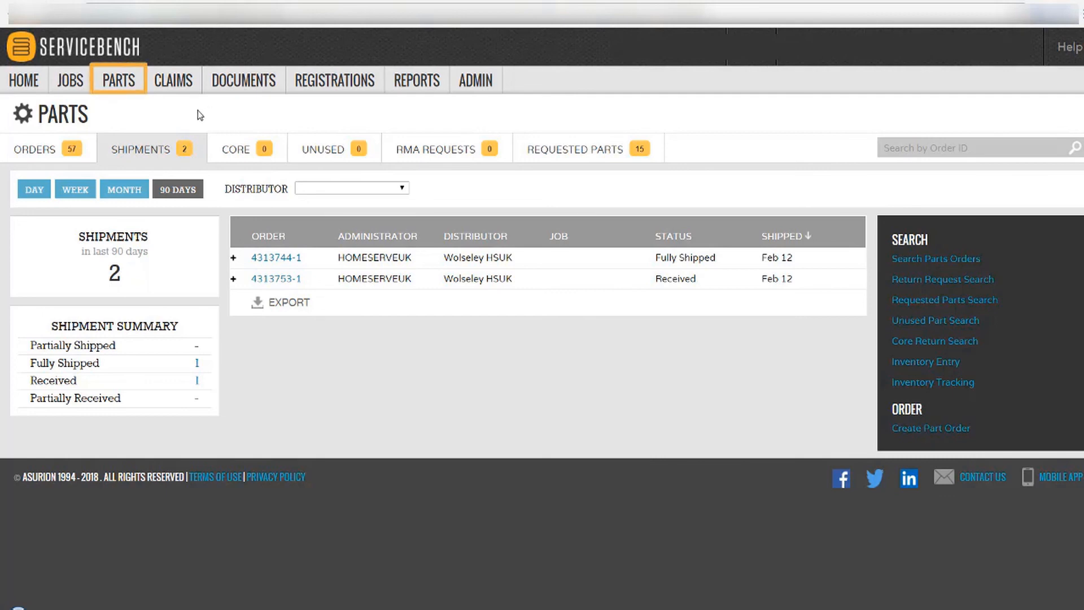
{"action": "mouse_move", "coordinate": [124, 85]}
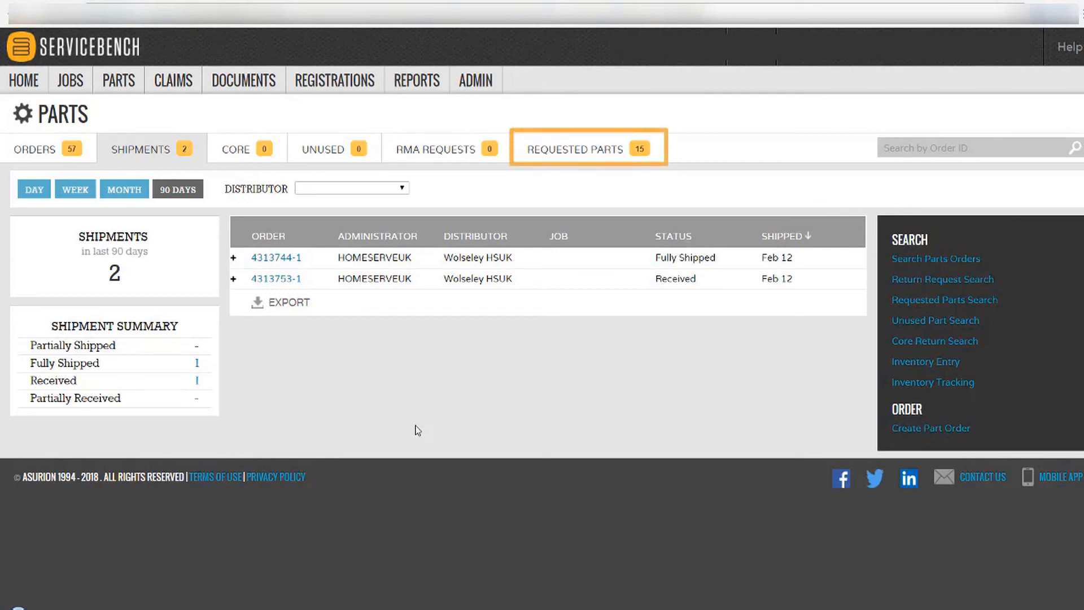
{"action": "left_click", "coordinate": [584, 149]}
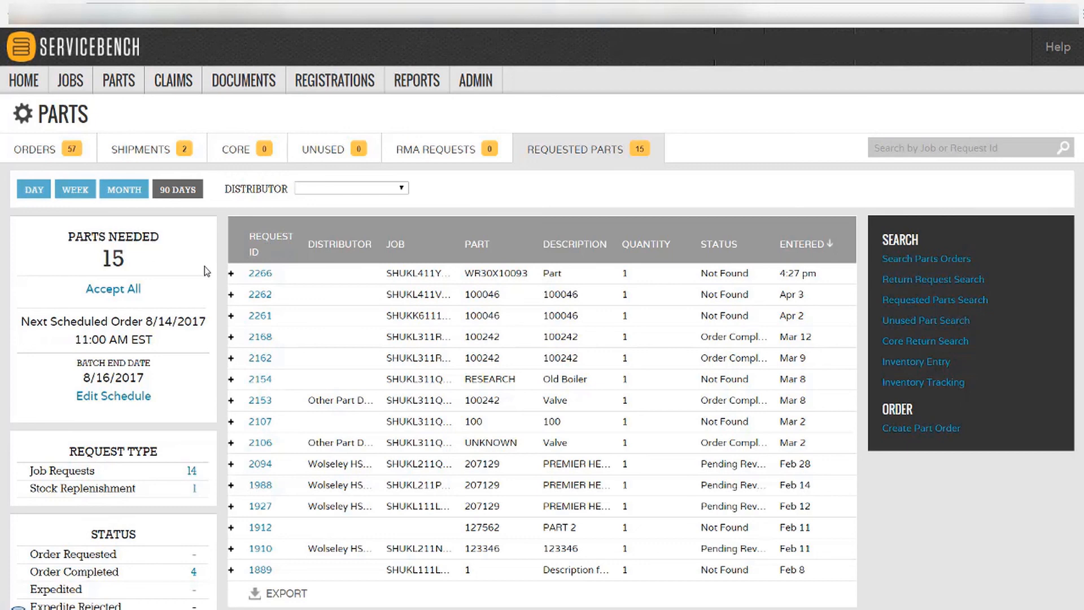
{"action": "left_click", "coordinate": [262, 275]}
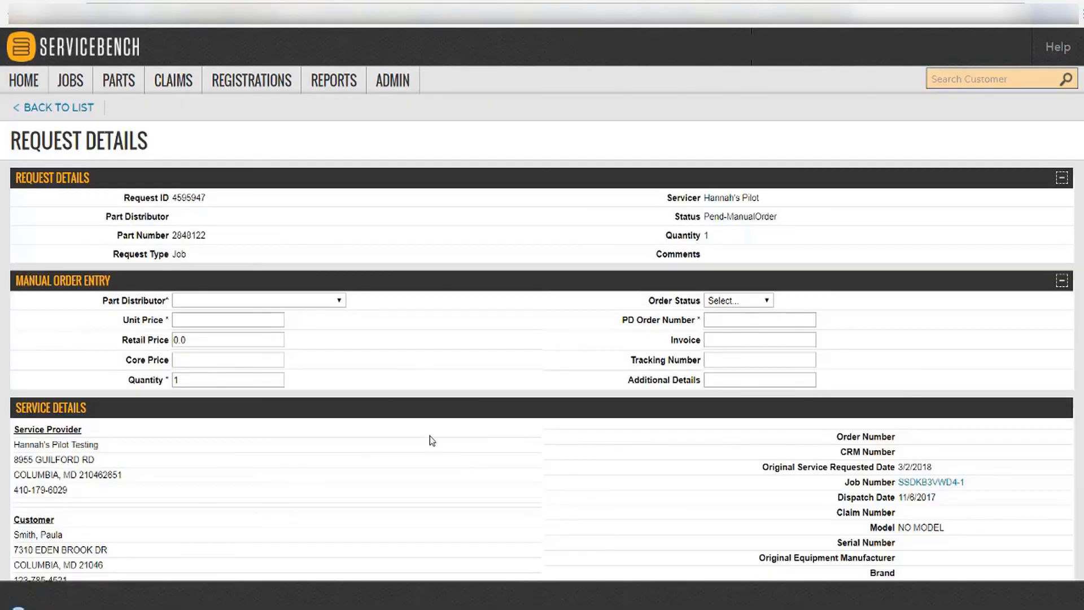
Save part 2848122 as a manual order from distributor All Brands at unit price 4.20.
{"action": "left_click", "coordinate": [339, 303]}
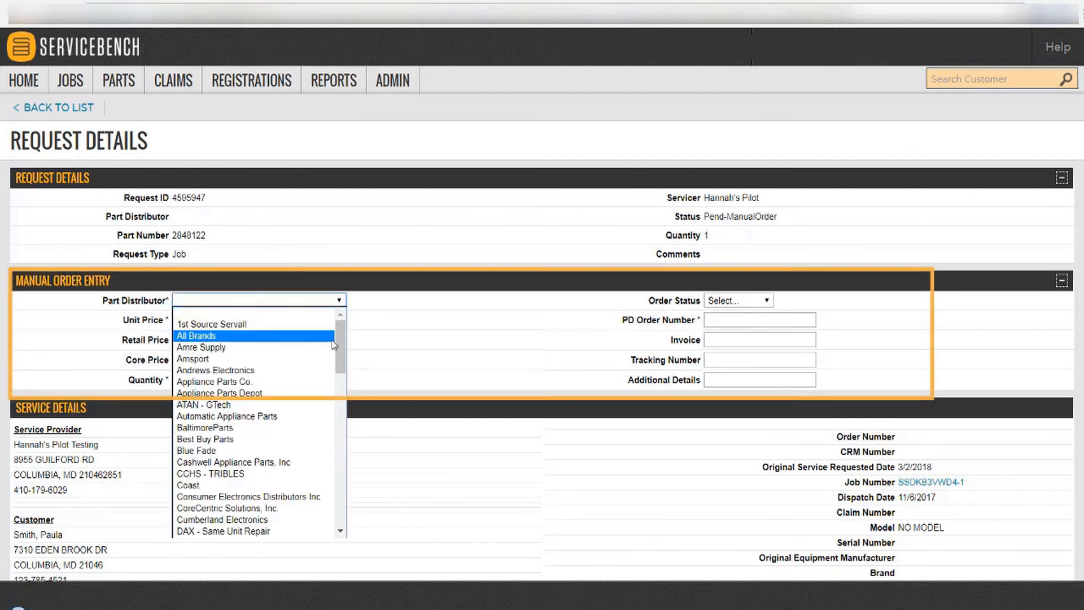
{"action": "left_click", "coordinate": [303, 339]}
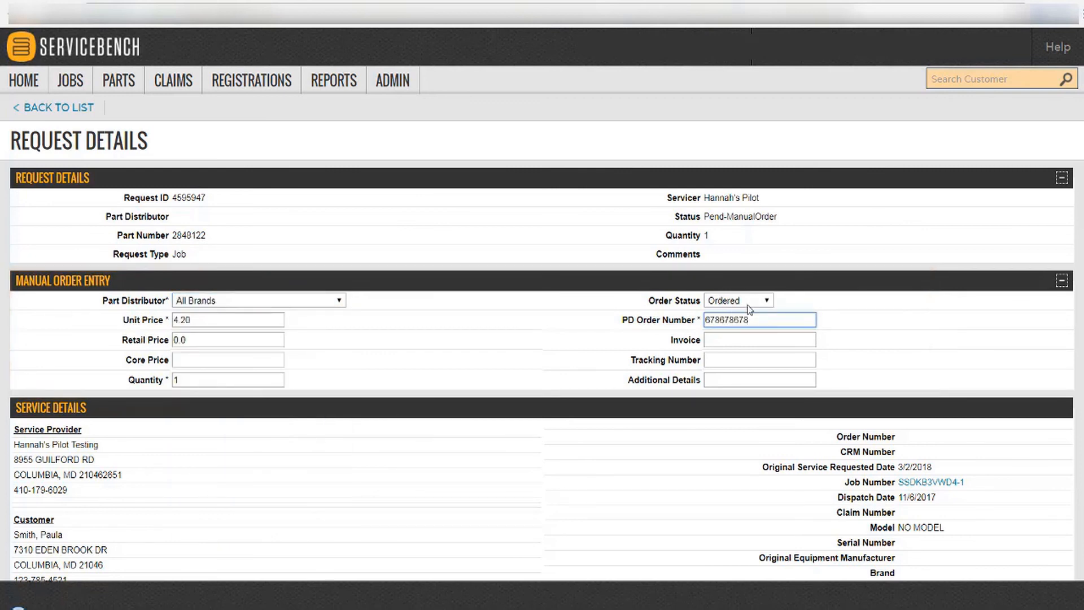
{"action": "scroll", "coordinate": [495, 499], "scroll_direction": "down", "scroll_amount": 3}
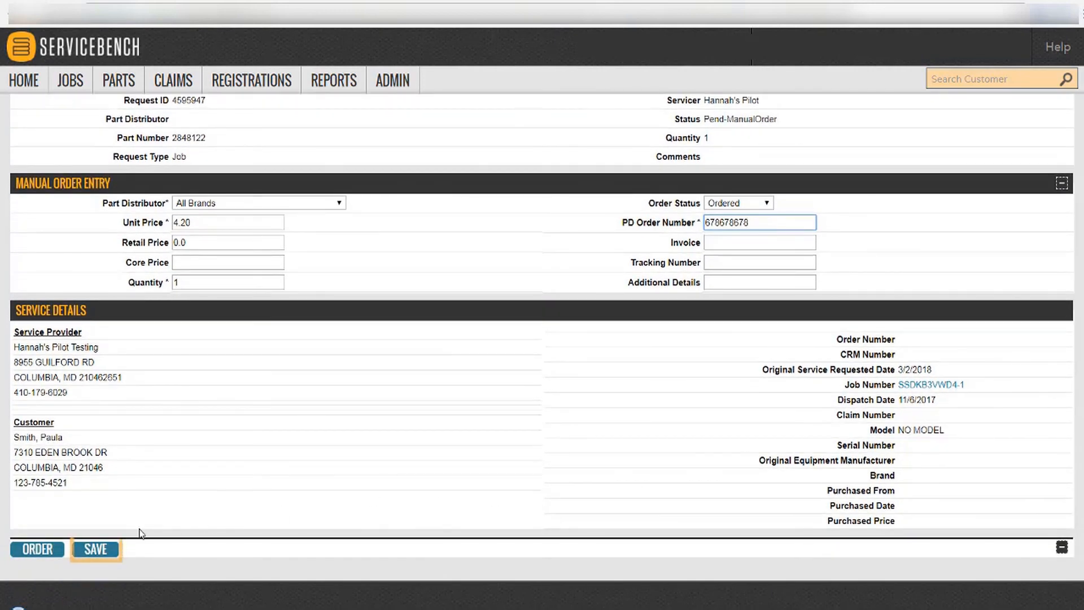
{"action": "left_click", "coordinate": [109, 552]}
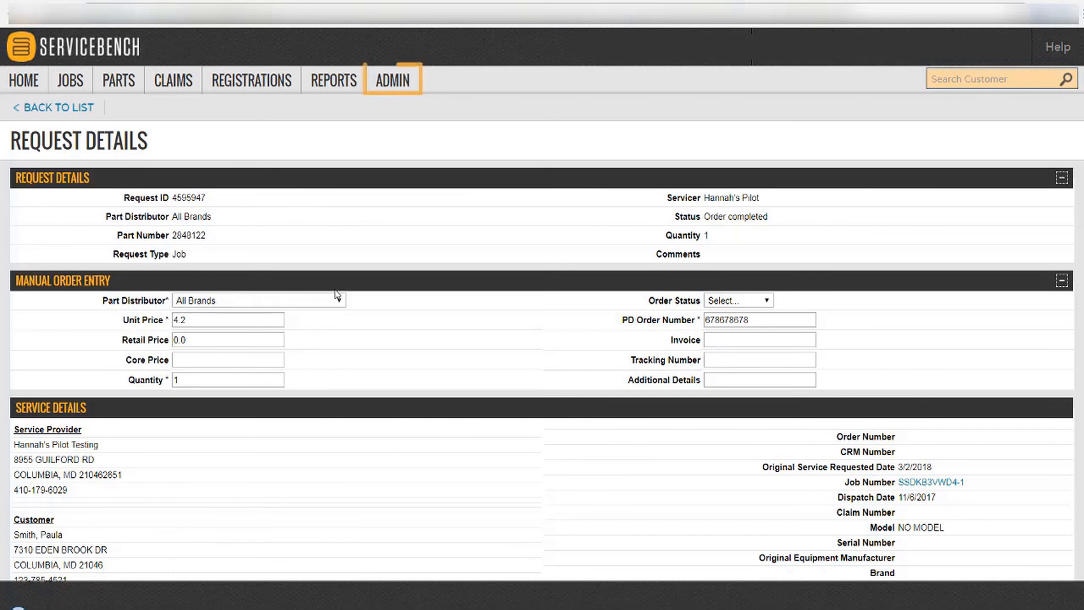
On Receive Parts, look up the shipment by pasting its Order Number reference.
{"action": "left_click", "coordinate": [392, 99]}
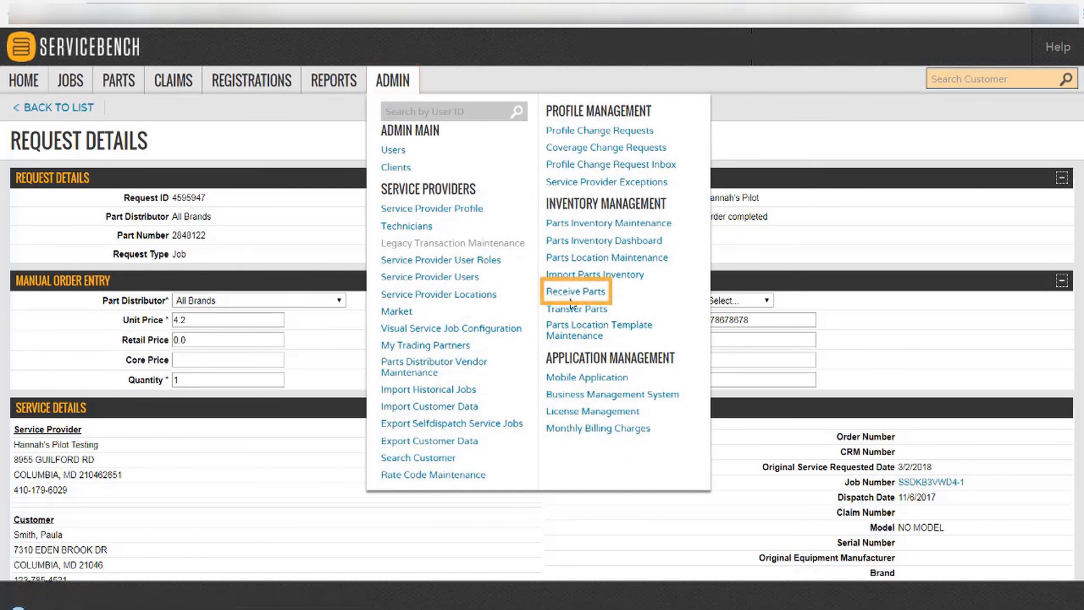
{"action": "left_click", "coordinate": [598, 293]}
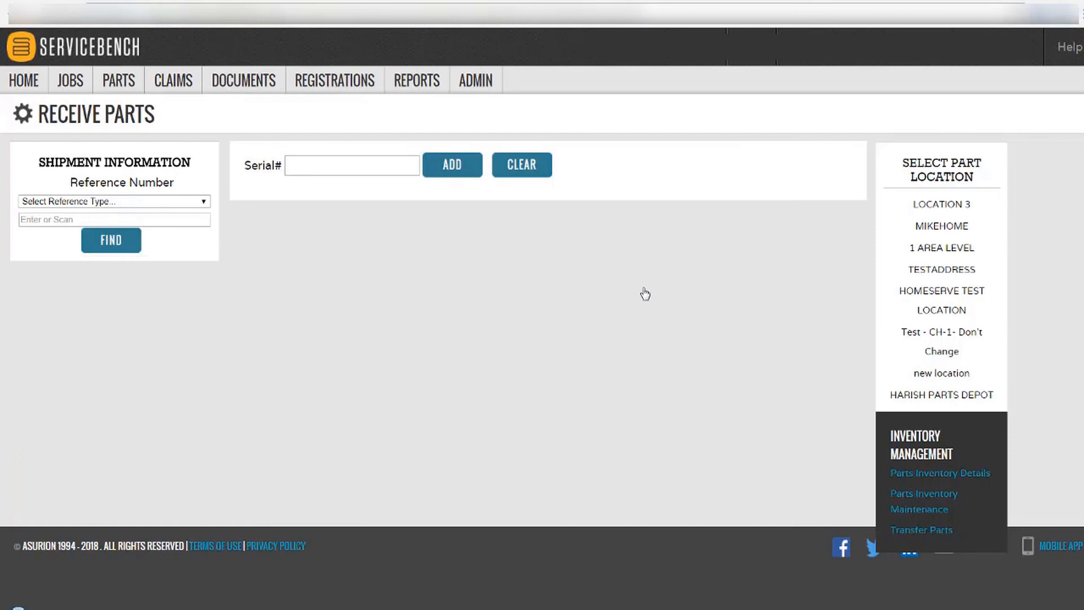
{"action": "left_click", "coordinate": [204, 202]}
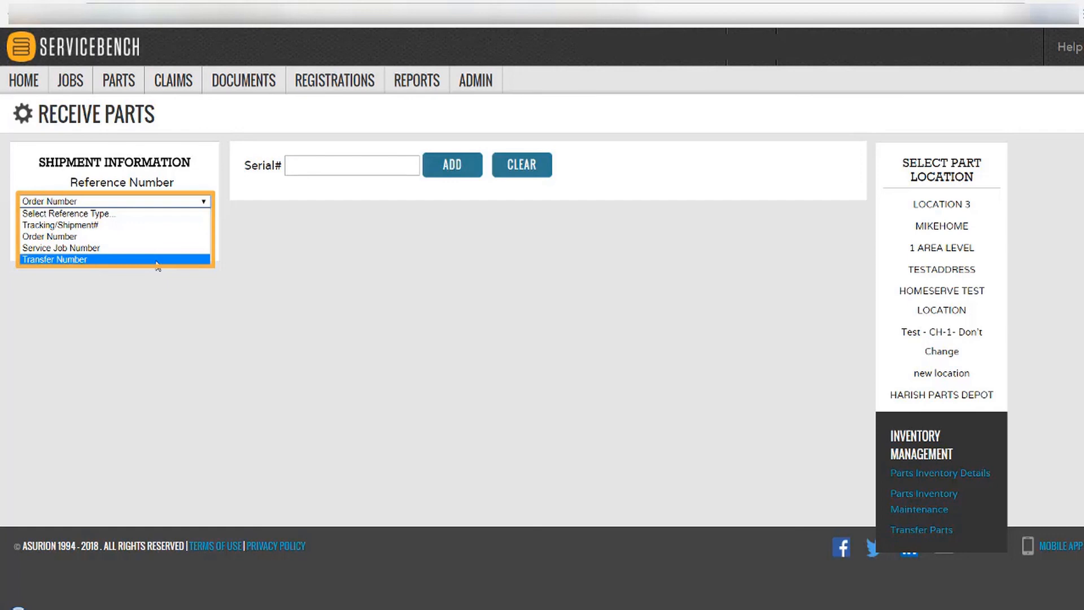
{"action": "left_click", "coordinate": [156, 237]}
{"action": "left_click", "coordinate": [142, 220]}
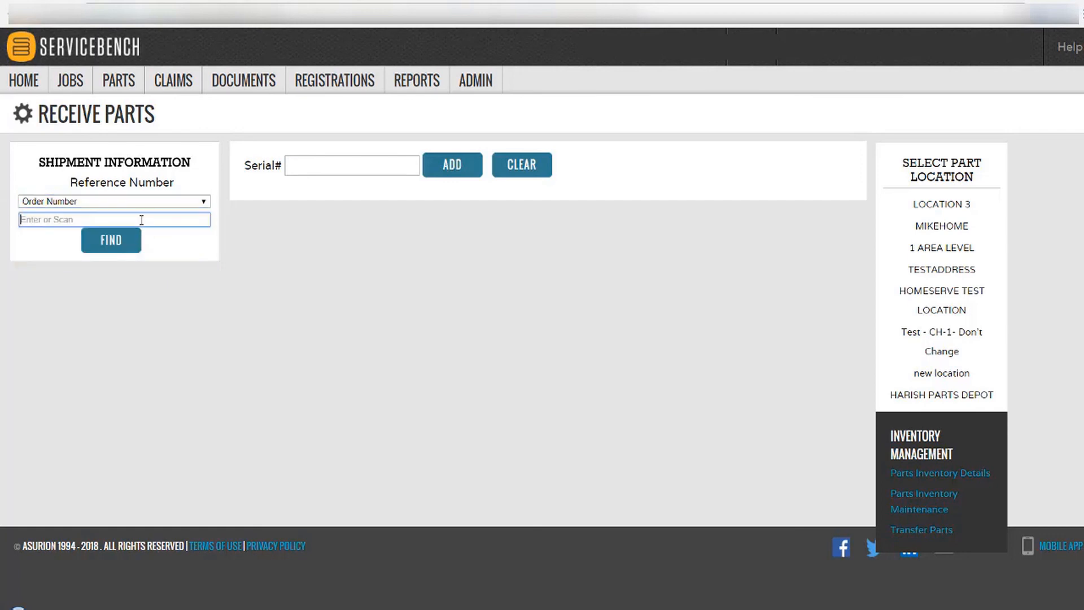
{"action": "type", "text": "4313744-1"}
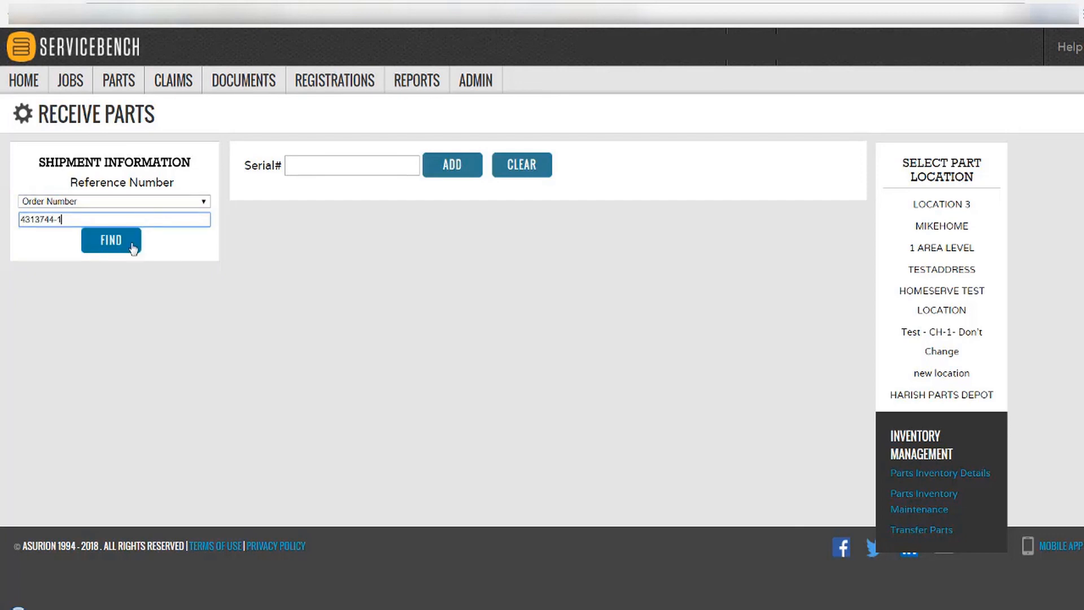
{"action": "left_click", "coordinate": [112, 239]}
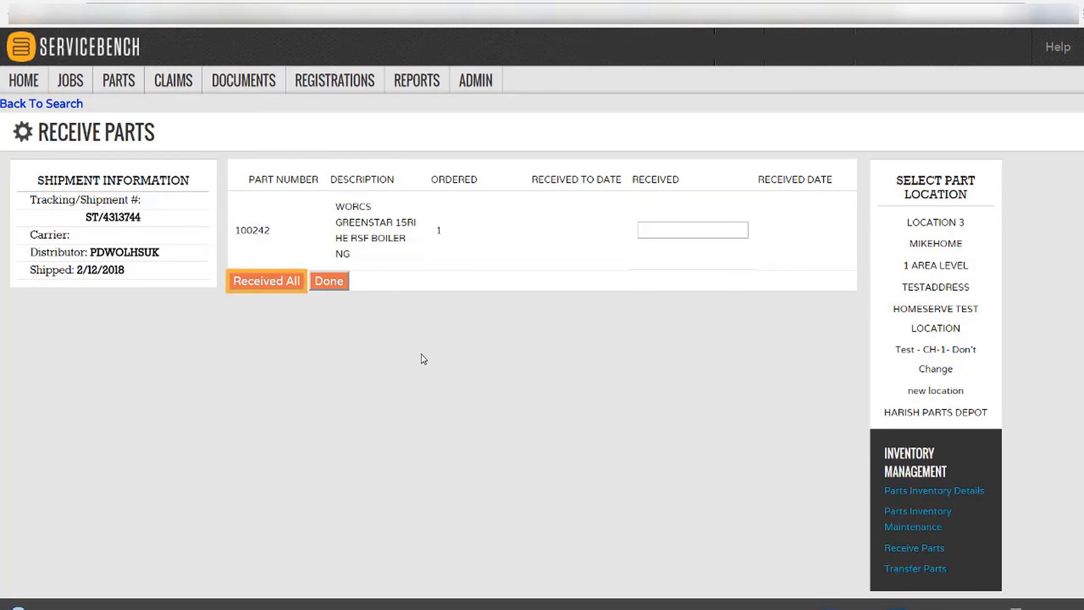
Mark 1 unit of part 100242 as received and save the receipt.
{"action": "left_click", "coordinate": [666, 237]}
{"action": "type", "text": "1"}
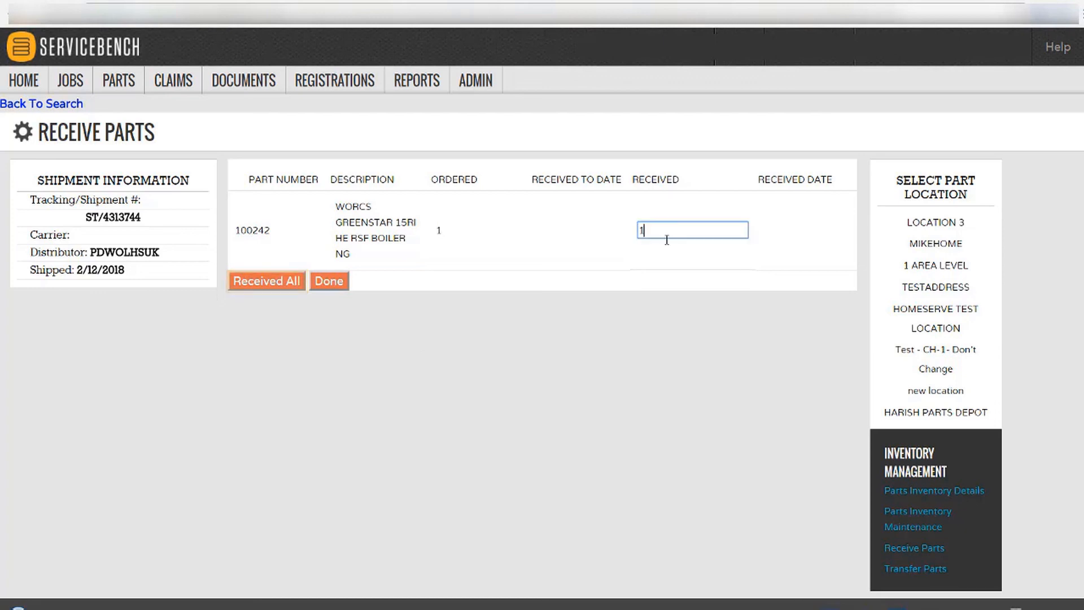
{"action": "left_click", "coordinate": [631, 274]}
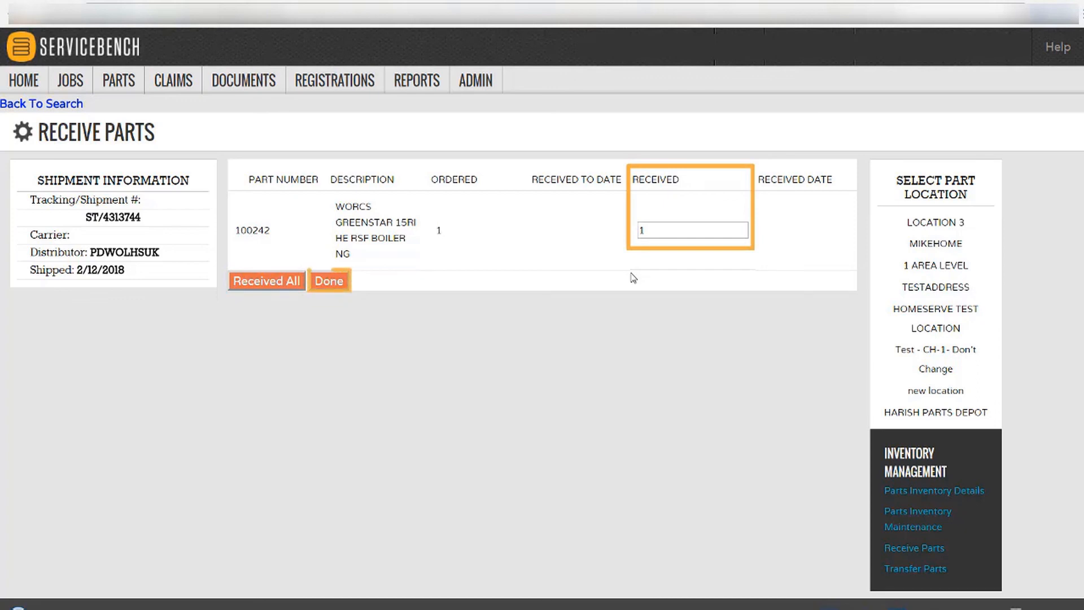
{"action": "left_click", "coordinate": [334, 282]}
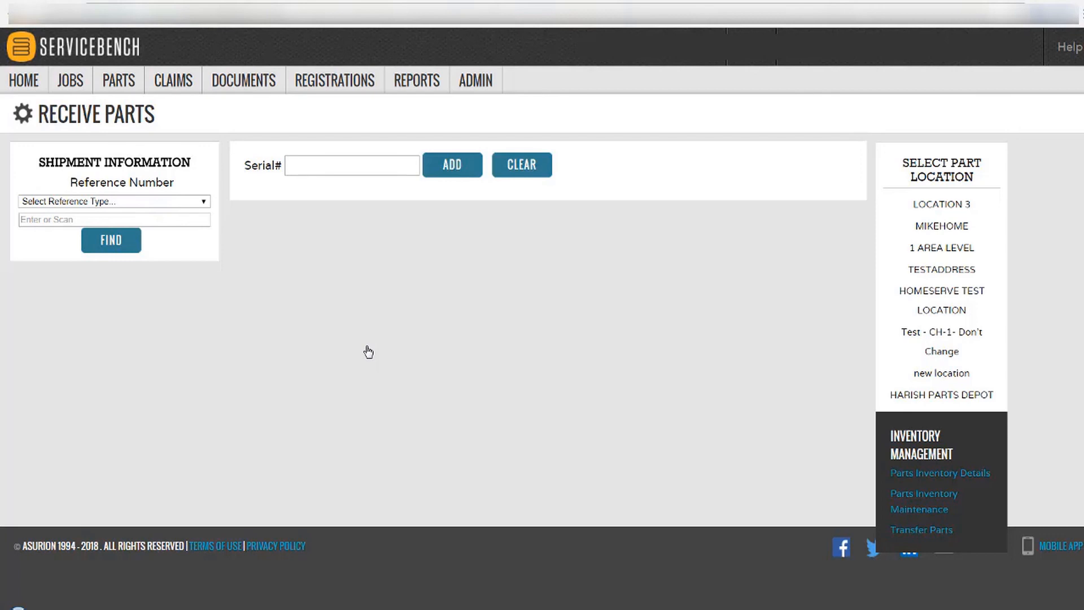
Start a new report and filter the report list by description 'parts'.
{"action": "mouse_move", "coordinate": [416, 84]}
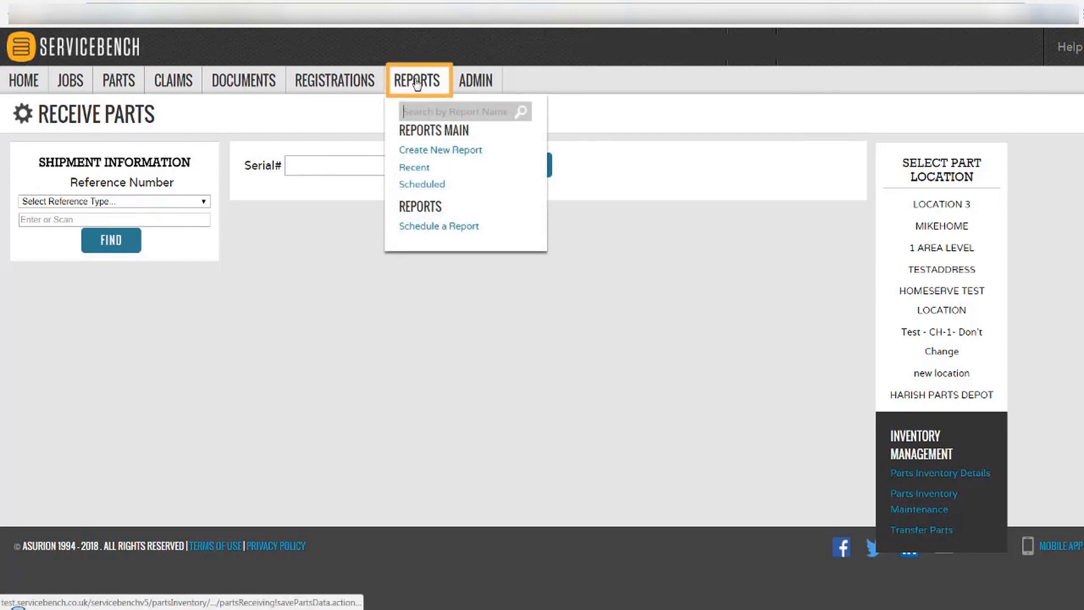
{"action": "left_click", "coordinate": [426, 151]}
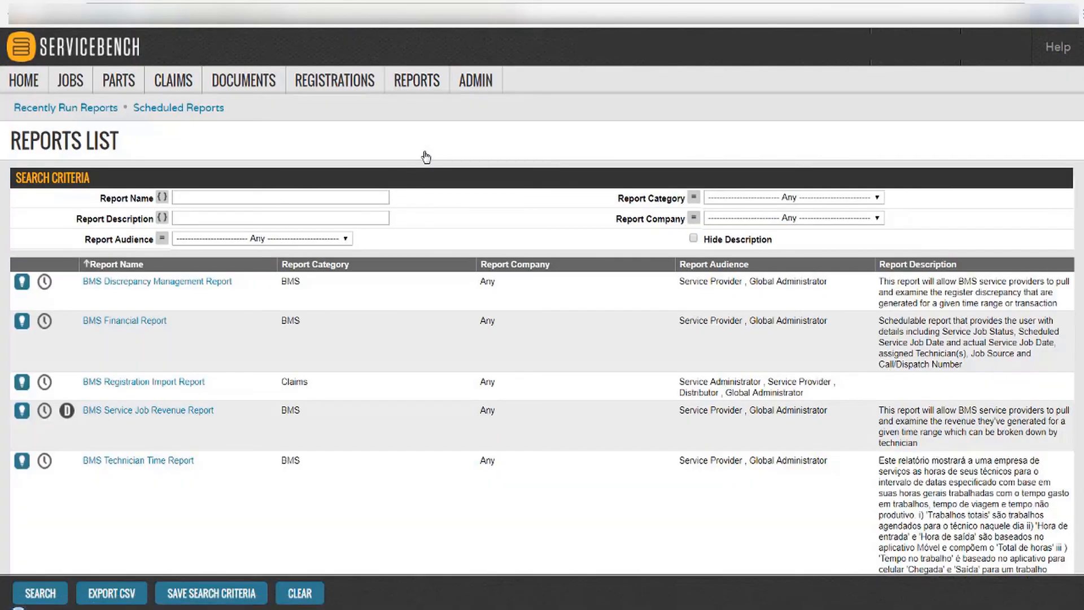
{"action": "left_click", "coordinate": [257, 217]}
{"action": "type", "text": "parts"}
{"action": "key", "text": "Return"}
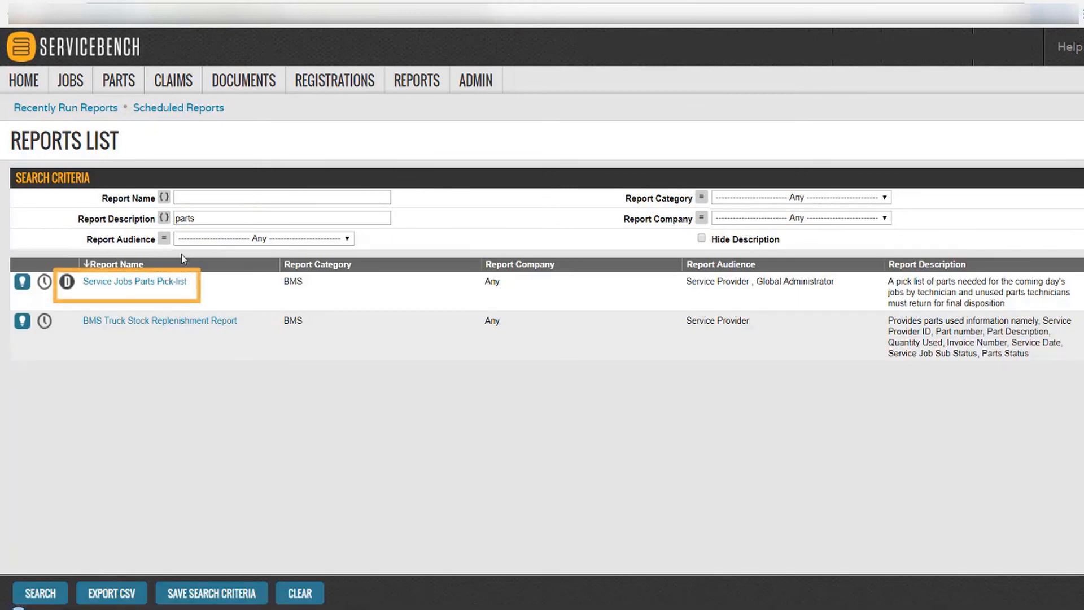
Open the Service Jobs Parts Pick-list report criteria.
{"action": "left_click", "coordinate": [133, 287]}
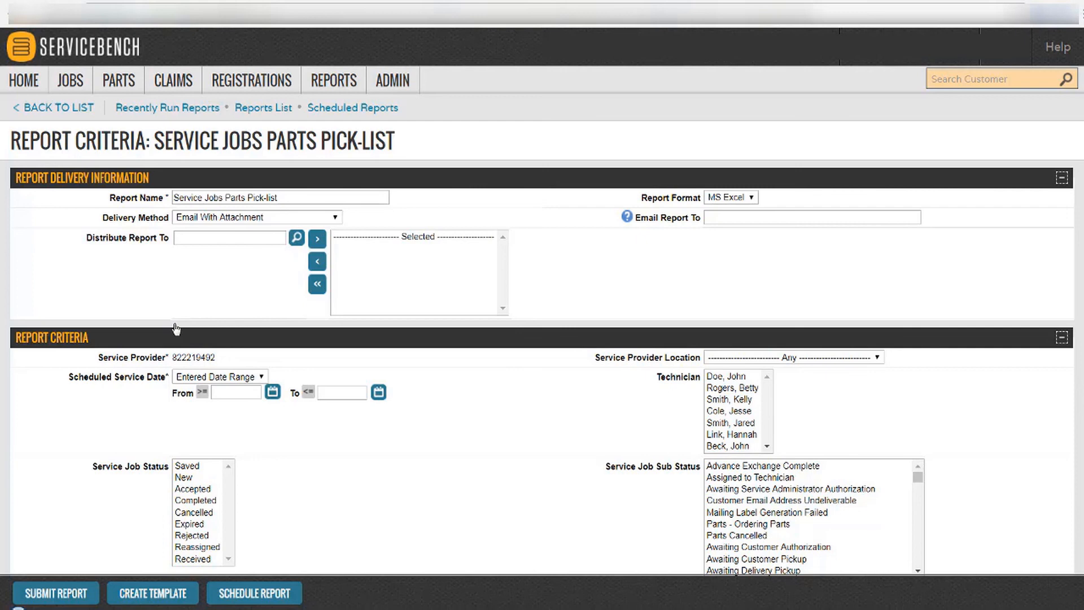
Keep delivery as Email With Attachment and enter the recipient's e-mail address in Email Report To.
{"action": "left_click", "coordinate": [273, 221]}
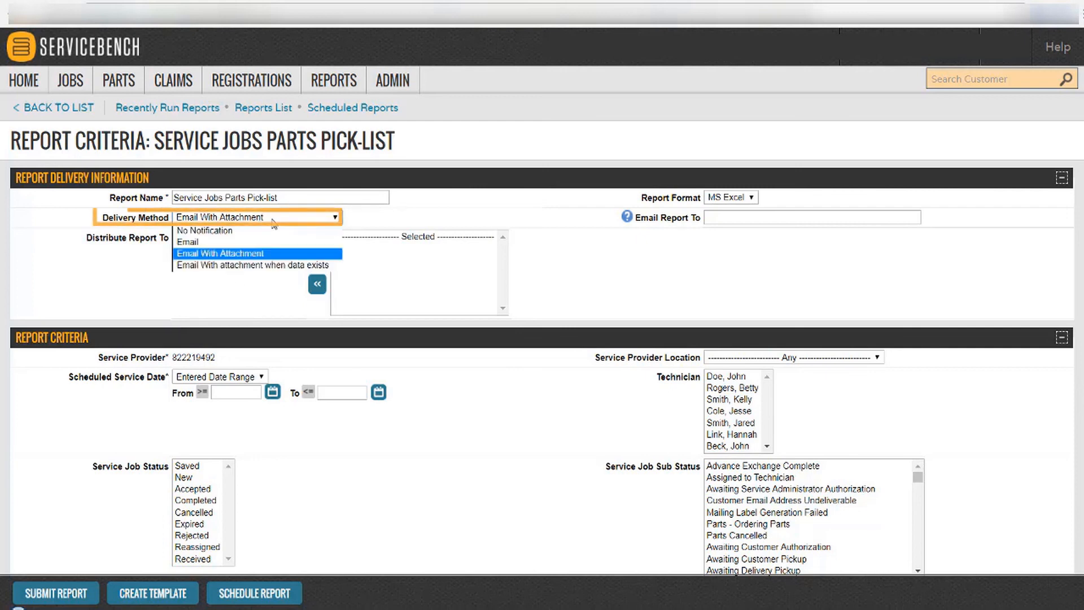
{"action": "left_click", "coordinate": [263, 254]}
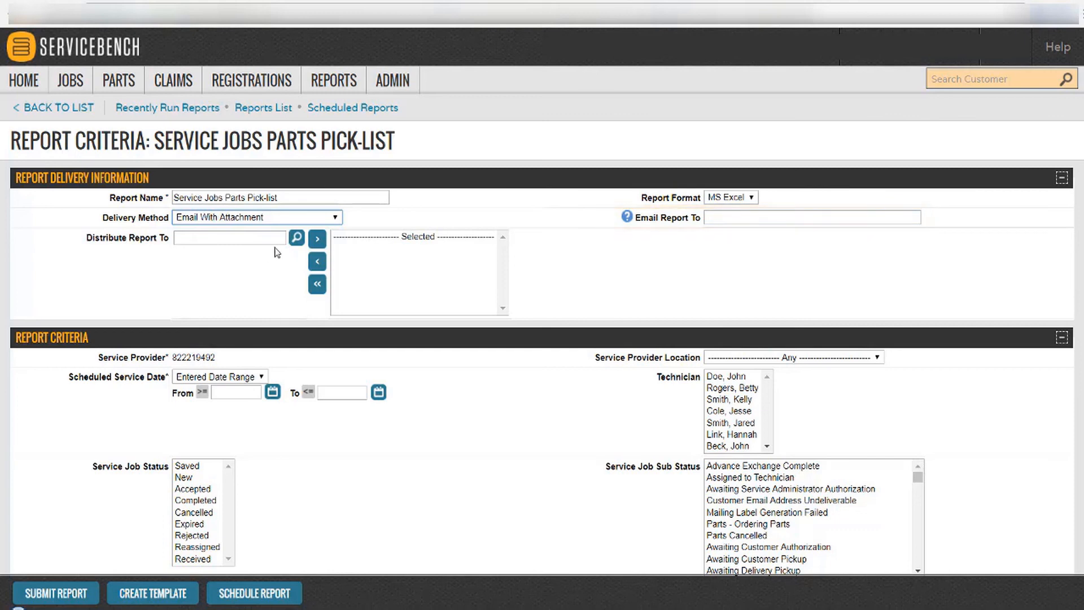
{"action": "left_click", "coordinate": [715, 216]}
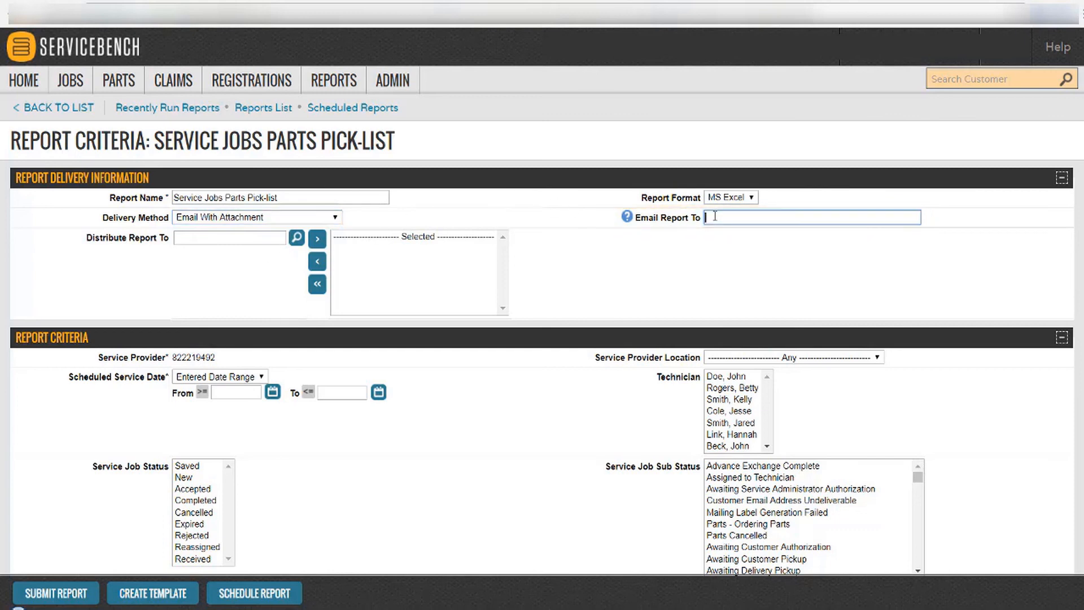
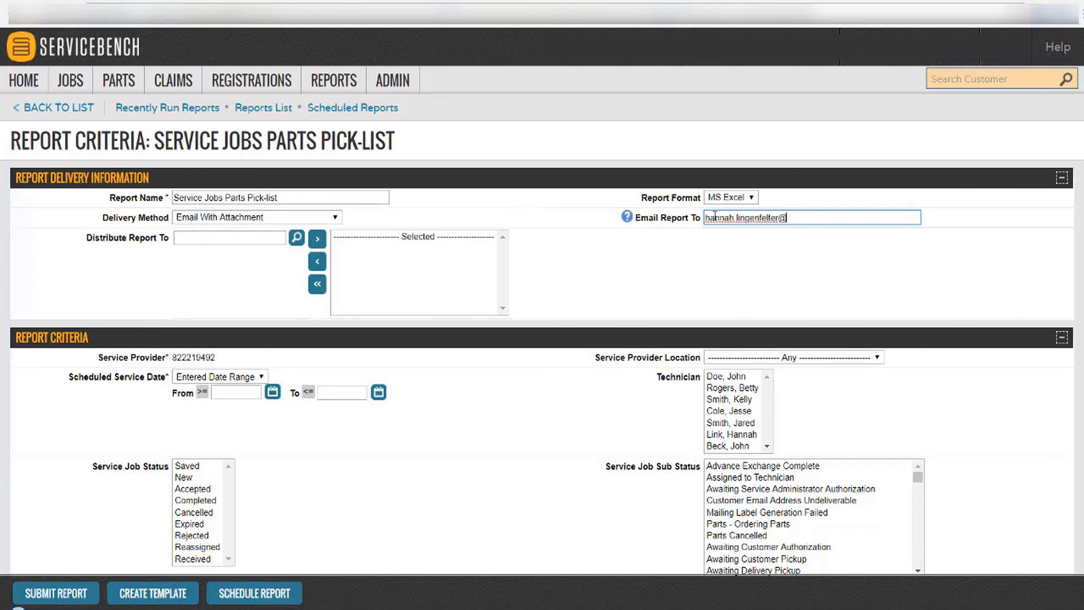
{"action": "scroll", "coordinate": [542, 335], "scroll_direction": "down", "scroll_amount": 4}
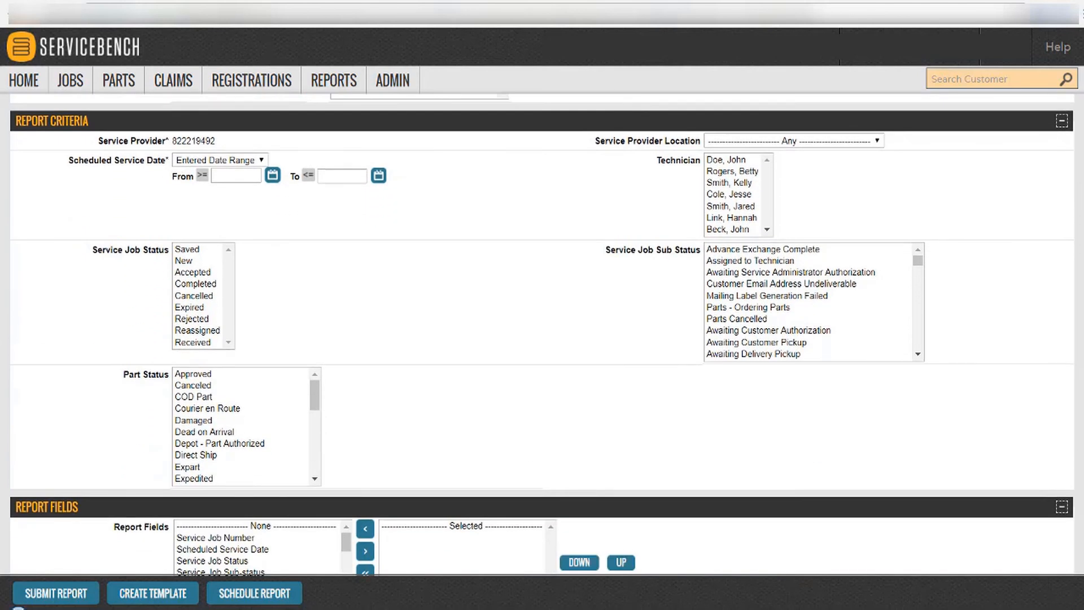
Filter to Current Day service date and Received part status, and add all report fields.
{"action": "left_click", "coordinate": [259, 161]}
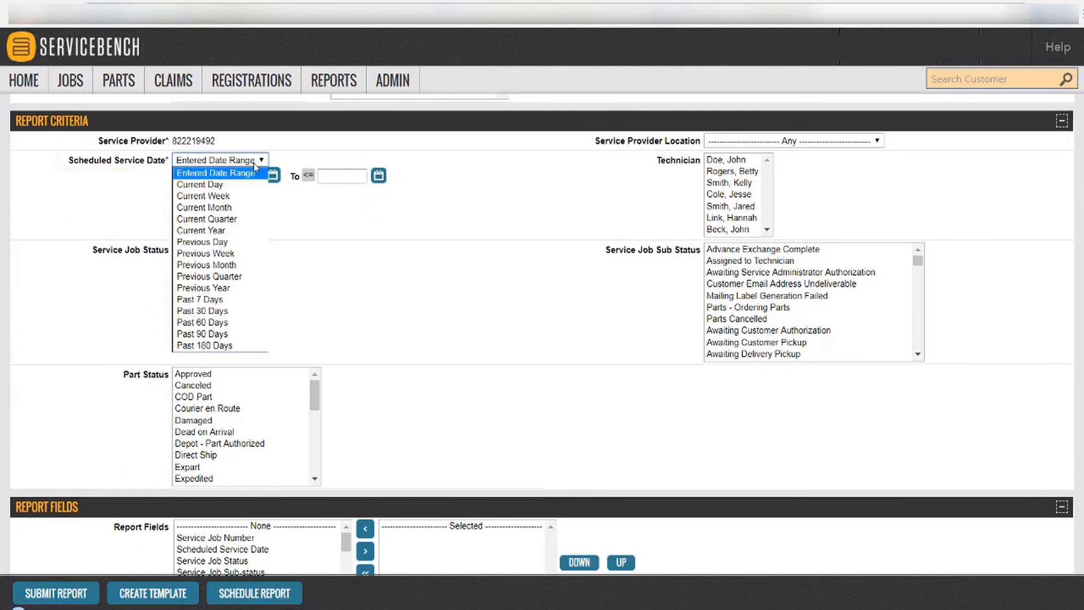
{"action": "left_click", "coordinate": [238, 189]}
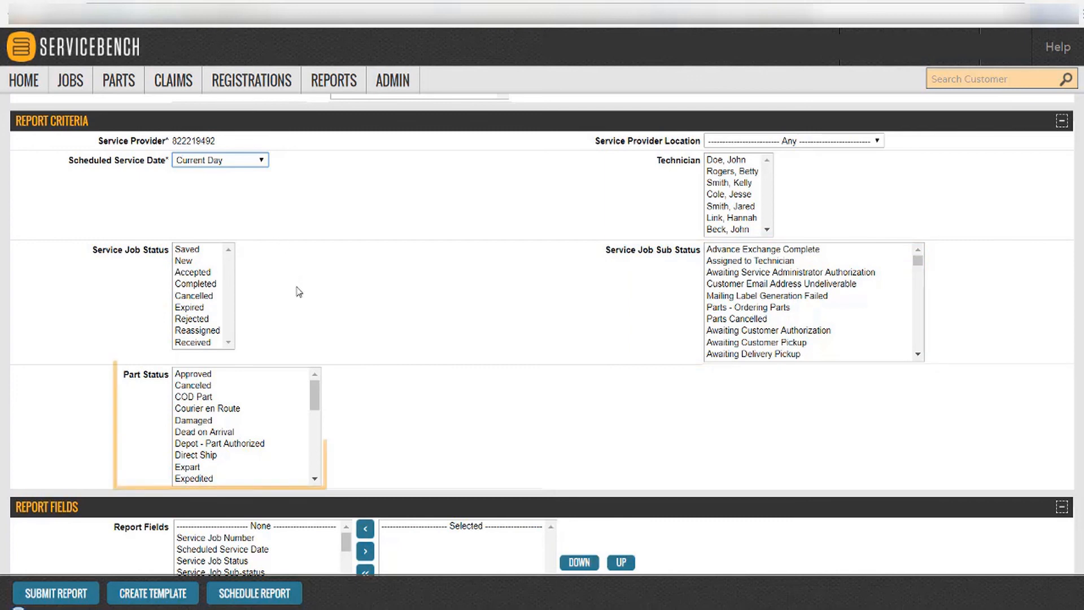
{"action": "left_click", "coordinate": [316, 402]}
{"action": "left_click_drag", "start_coordinate": [317, 402], "coordinate": [316, 467]}
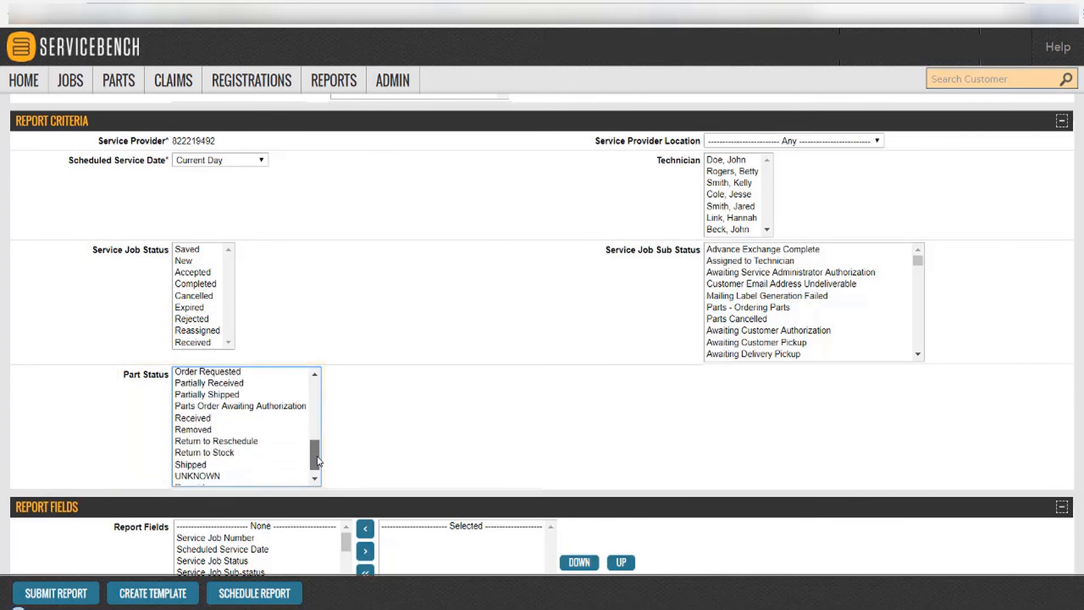
{"action": "left_click", "coordinate": [261, 419]}
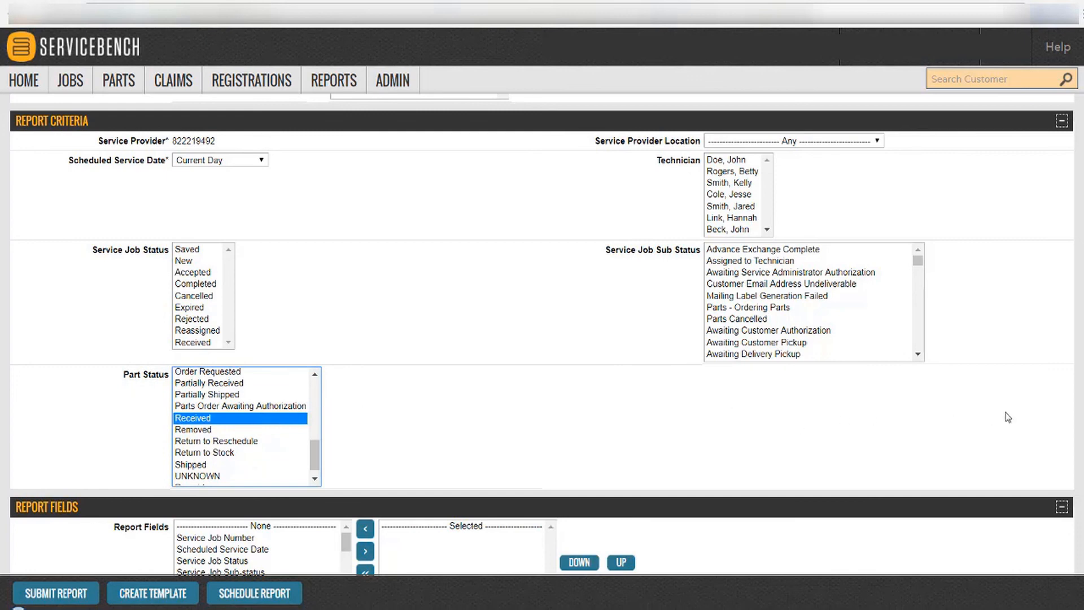
{"action": "scroll", "coordinate": [542, 333], "scroll_direction": "down", "scroll_amount": 1}
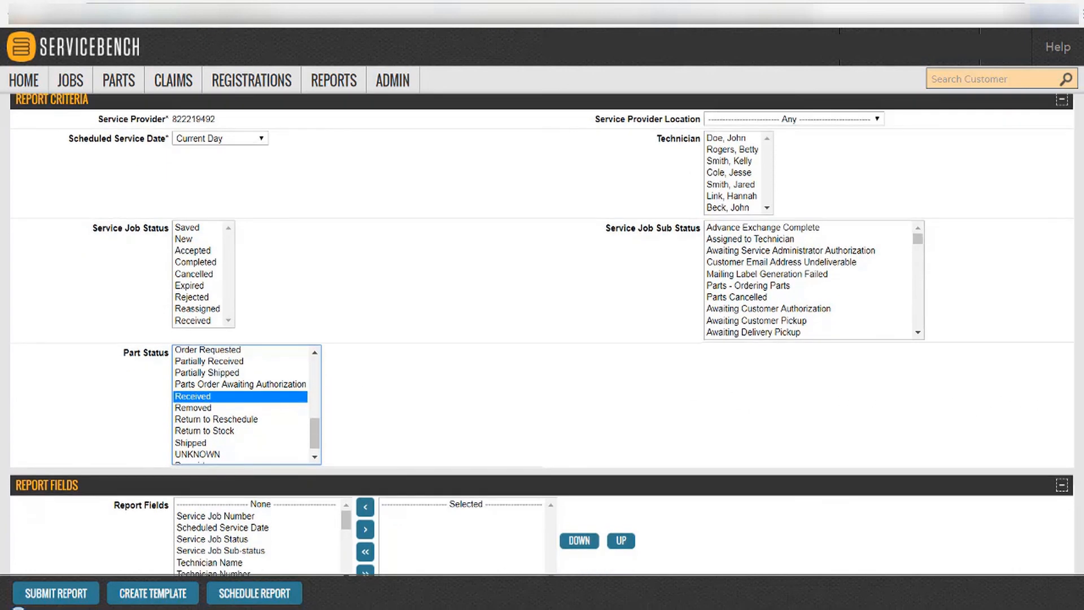
{"action": "scroll", "coordinate": [542, 333], "scroll_direction": "up", "scroll_amount": 1}
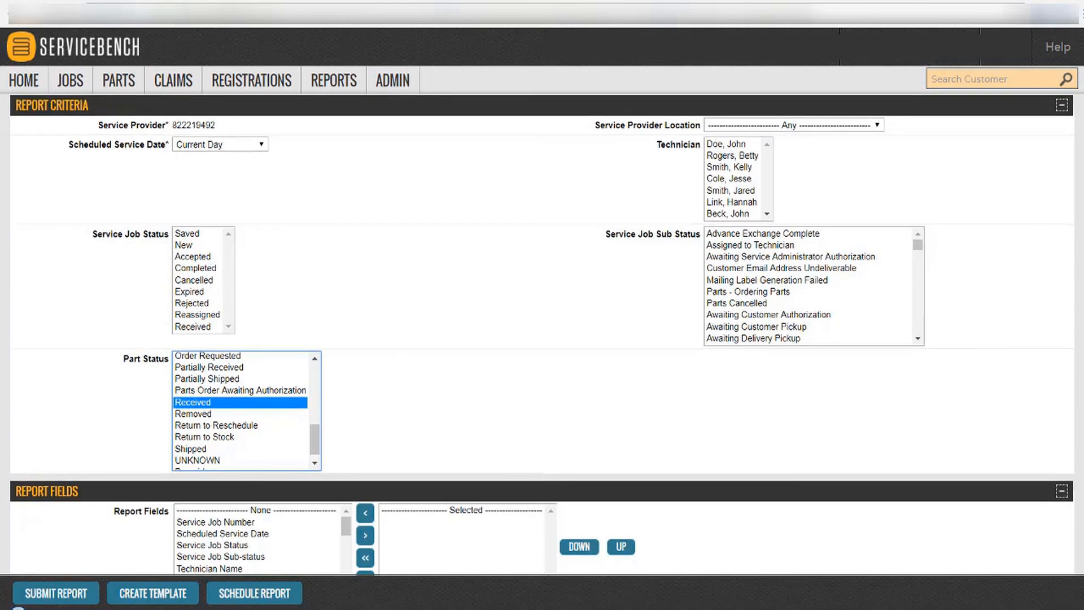
{"action": "scroll", "coordinate": [1081, 541], "scroll_direction": "down", "scroll_amount": 4}
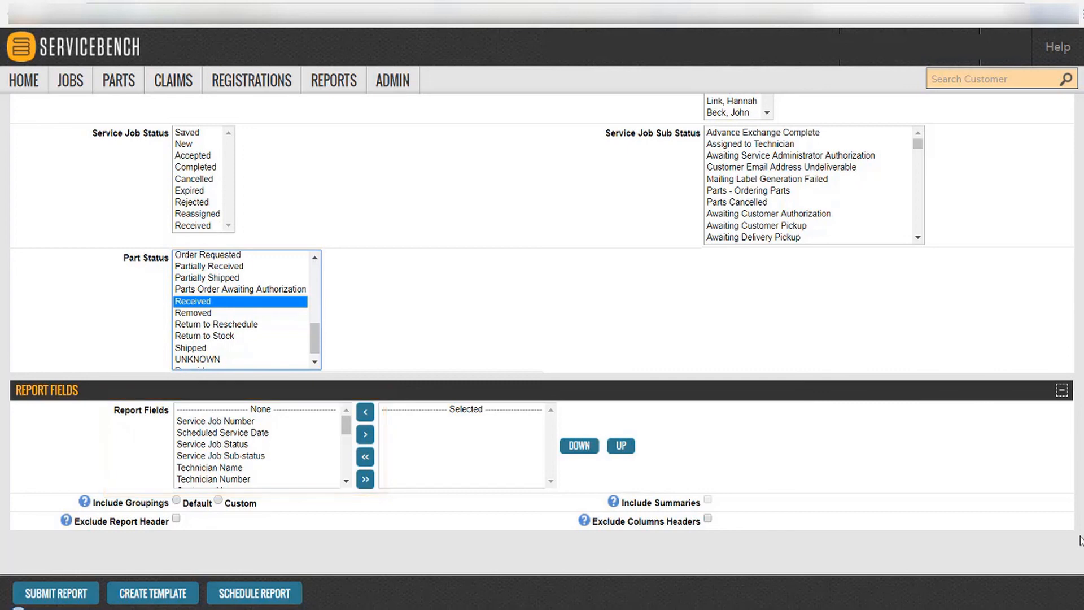
{"action": "left_click", "coordinate": [366, 481]}
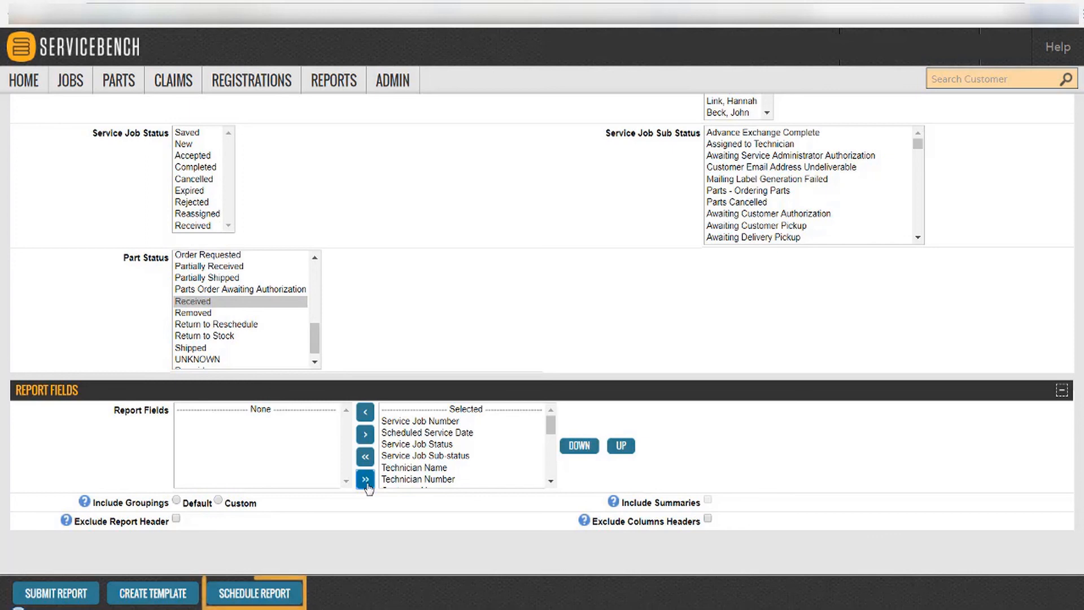
Schedule the pick-list daily at run time 1300, start and end dates 4/23/2018.
{"action": "left_click", "coordinate": [273, 589]}
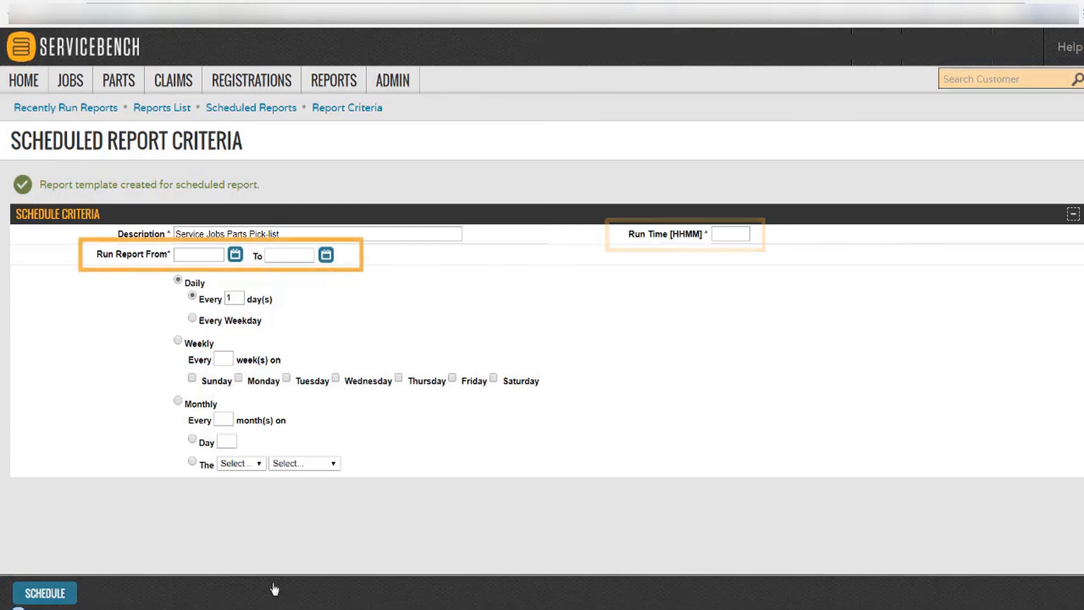
{"action": "left_click", "coordinate": [236, 255]}
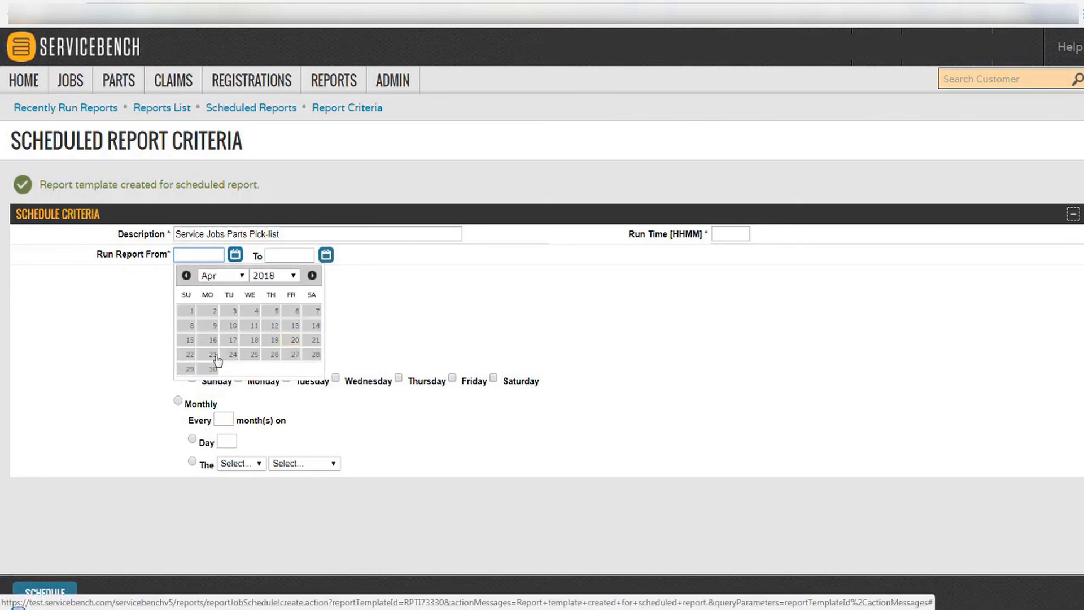
{"action": "left_click", "coordinate": [213, 356]}
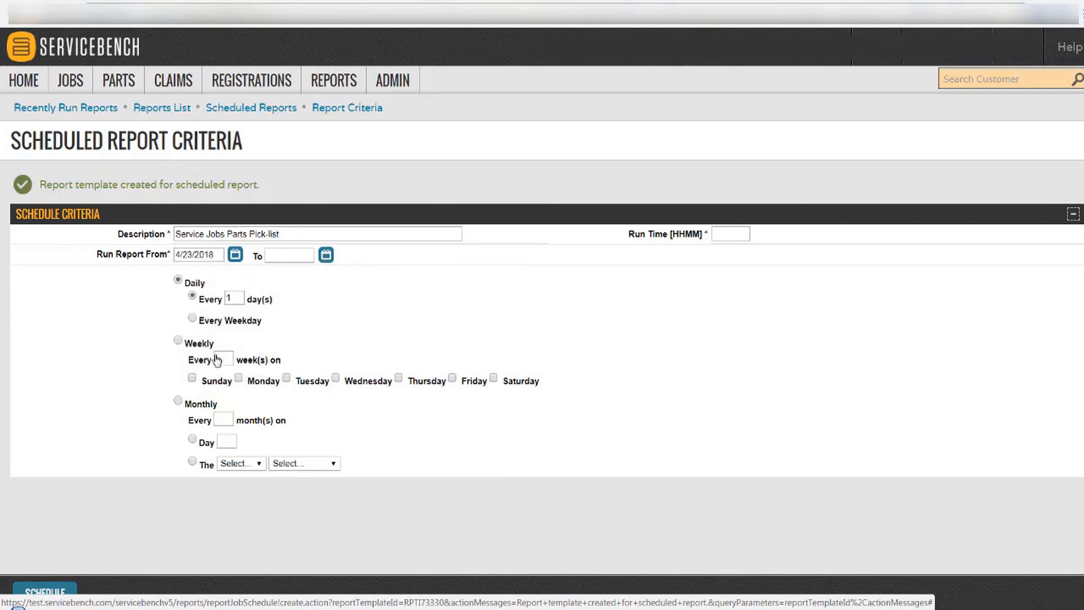
{"action": "left_click", "coordinate": [326, 255]}
{"action": "left_click", "coordinate": [303, 359]}
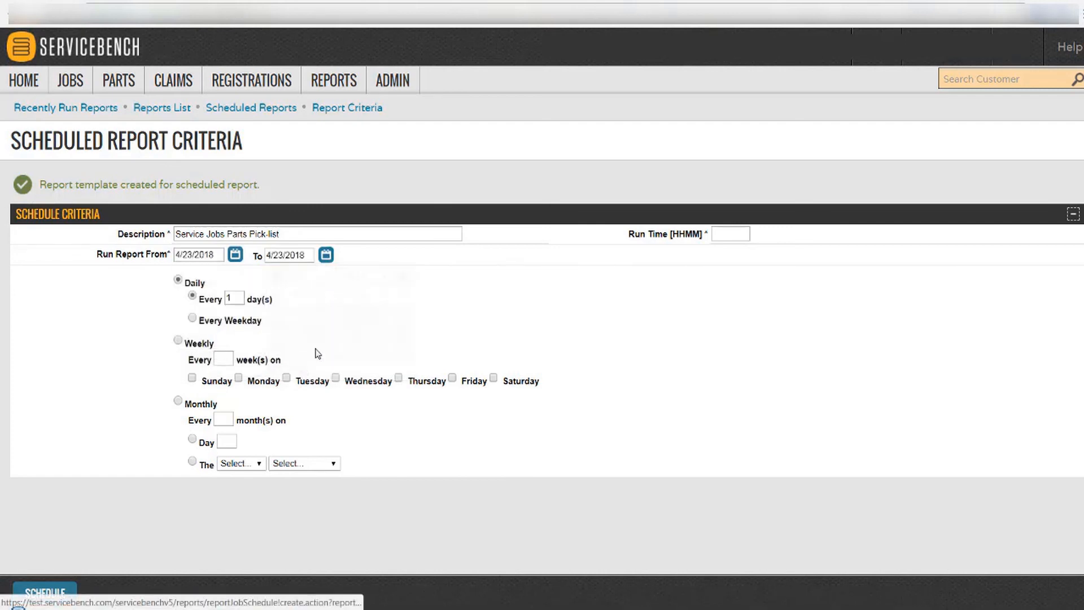
{"action": "left_click", "coordinate": [722, 230]}
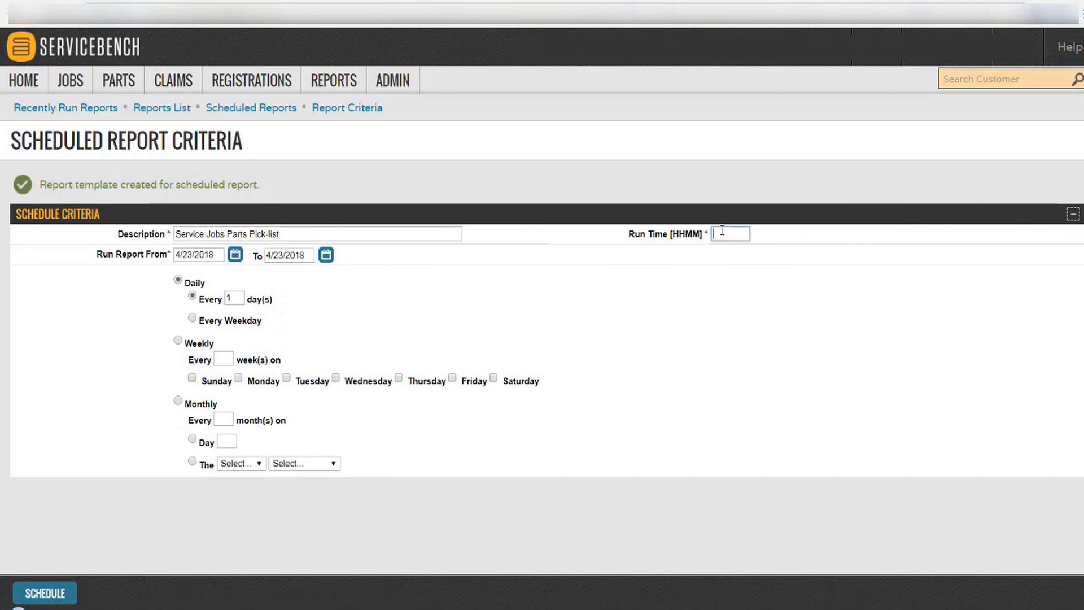
{"action": "type", "text": "1300"}
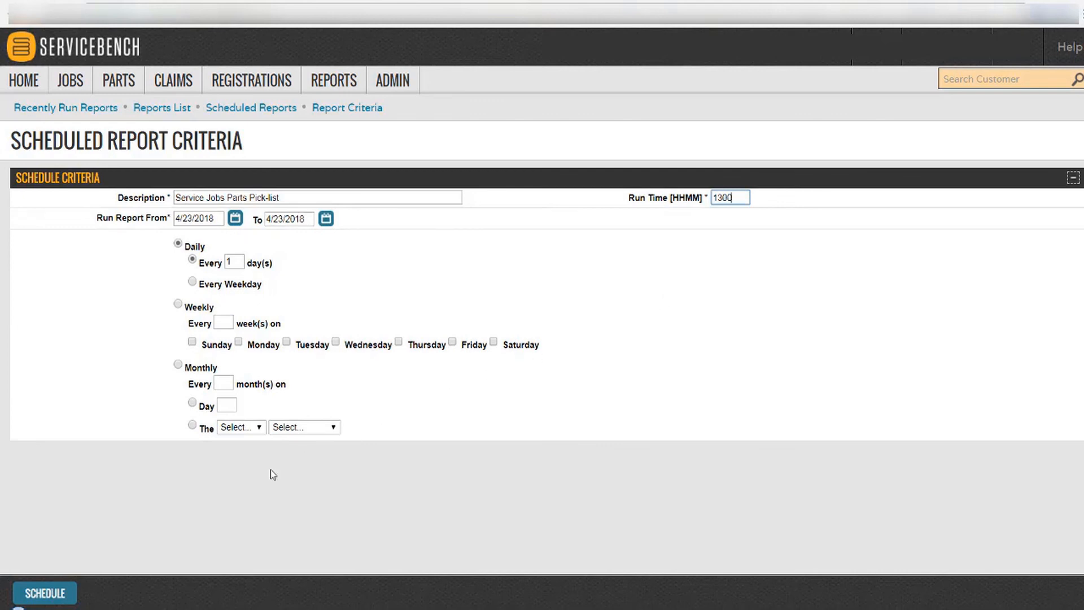
{"action": "left_click", "coordinate": [62, 591]}
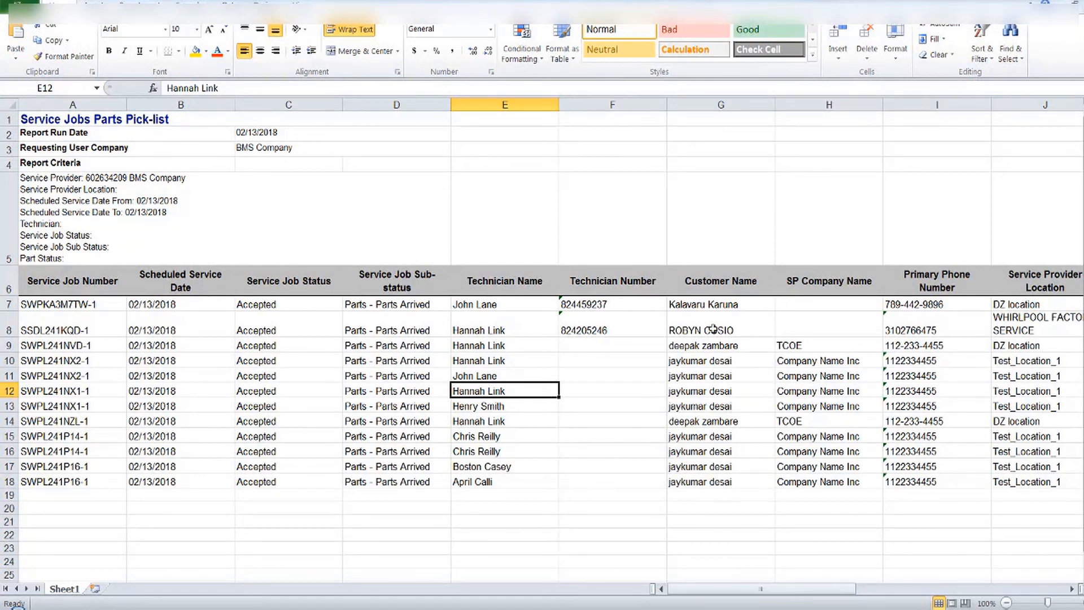
Read row 8 of the Excel pick-list from the customer name across to the part location.
{"action": "left_click", "coordinate": [731, 326]}
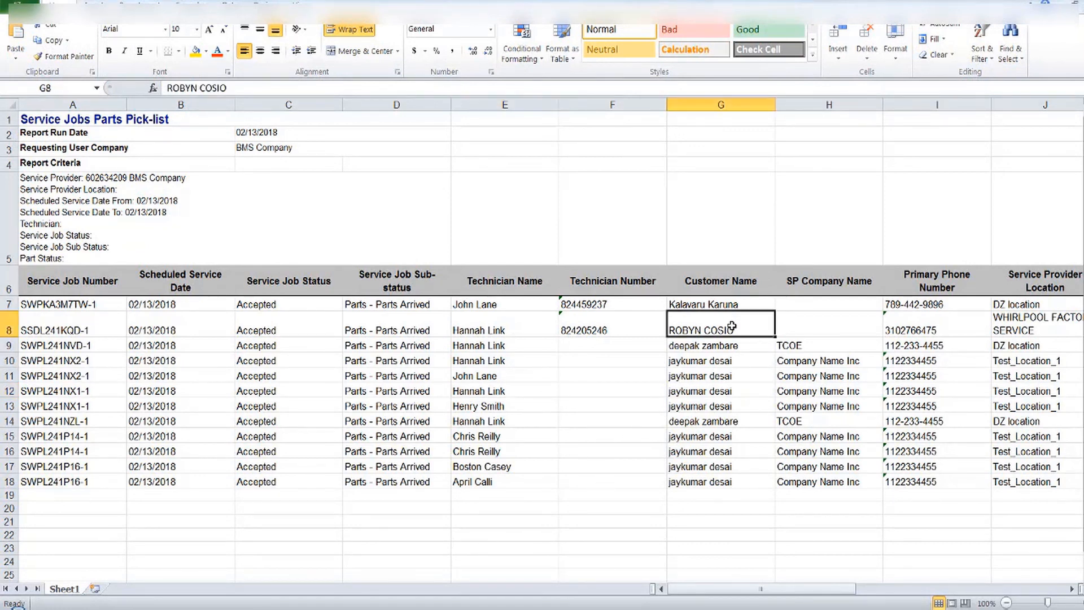
{"action": "key", "text": "Right"}
{"action": "key", "text": "Right"}
{"action": "key", "text": "Right"}
{"action": "key", "text": "Right"}
{"action": "key", "text": "Right"}
{"action": "key", "text": "Right"}
{"action": "key", "text": "Right"}
{"action": "key", "text": "Right"}
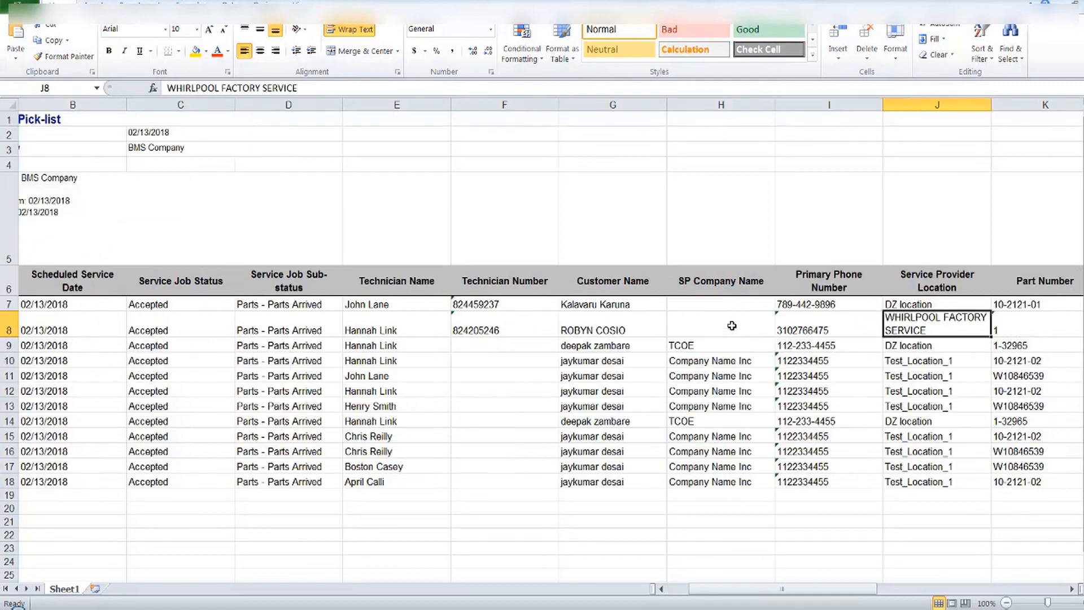
{"action": "key", "text": "Right"}
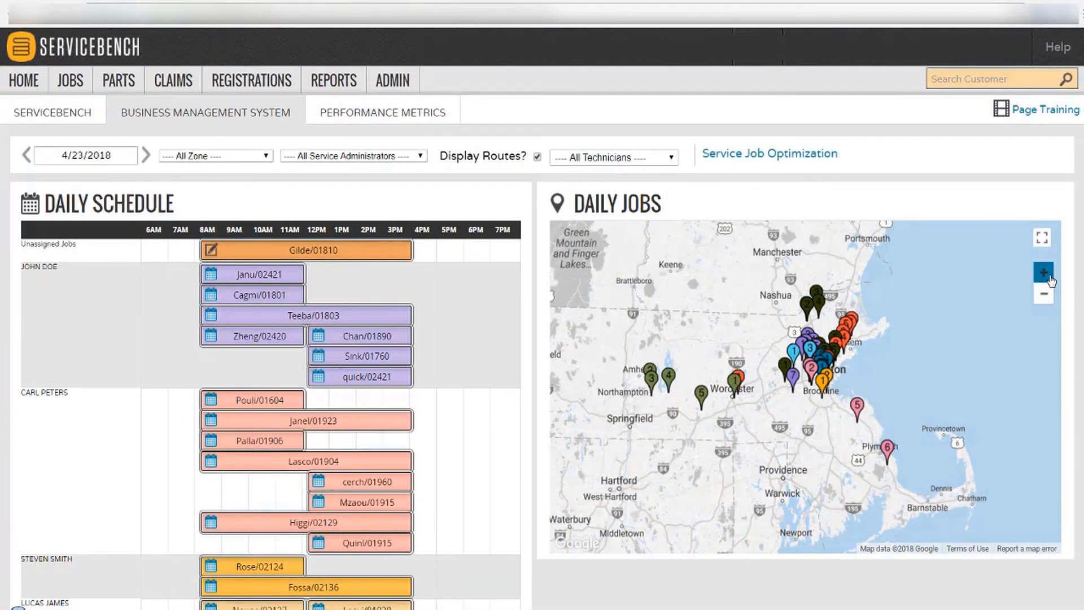
Open recently viewed job SSDL446GPW-1 and scroll down to its Service Instructions.
{"action": "left_click", "coordinate": [1043, 272]}
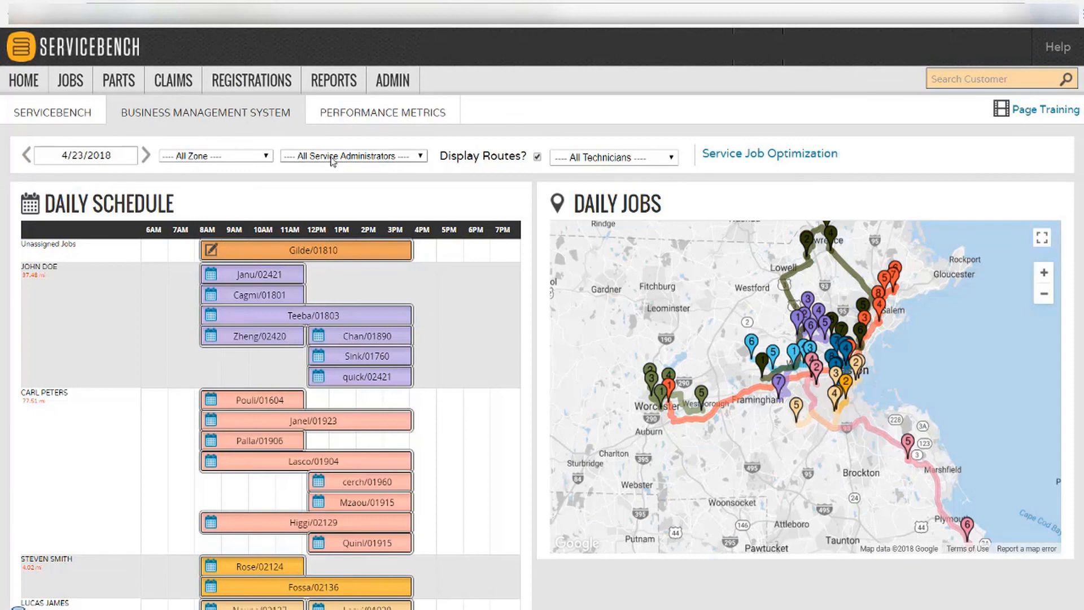
{"action": "left_click", "coordinate": [74, 91]}
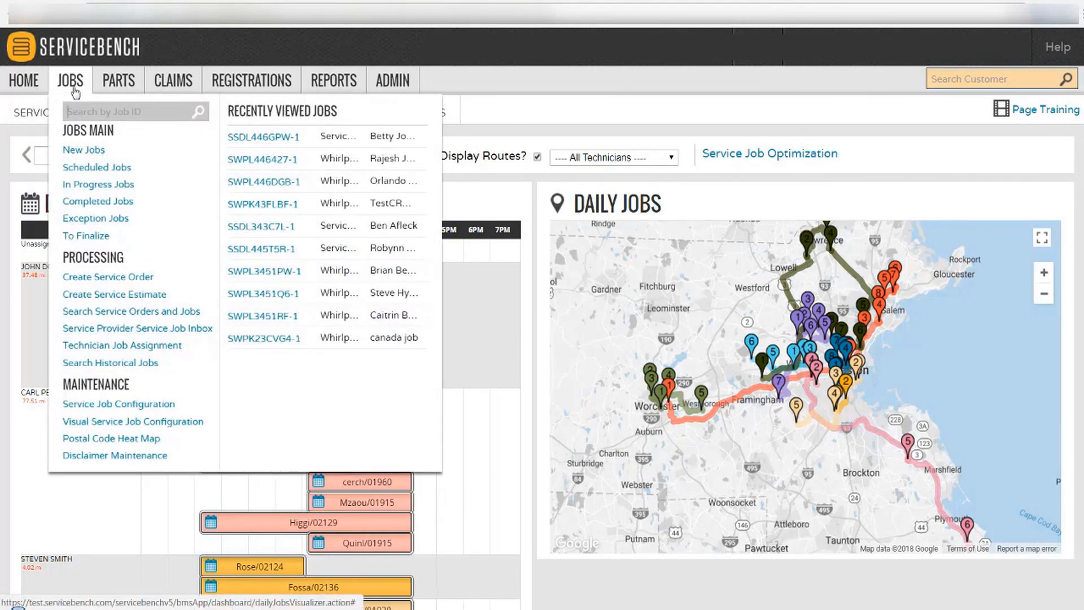
{"action": "left_click", "coordinate": [263, 137]}
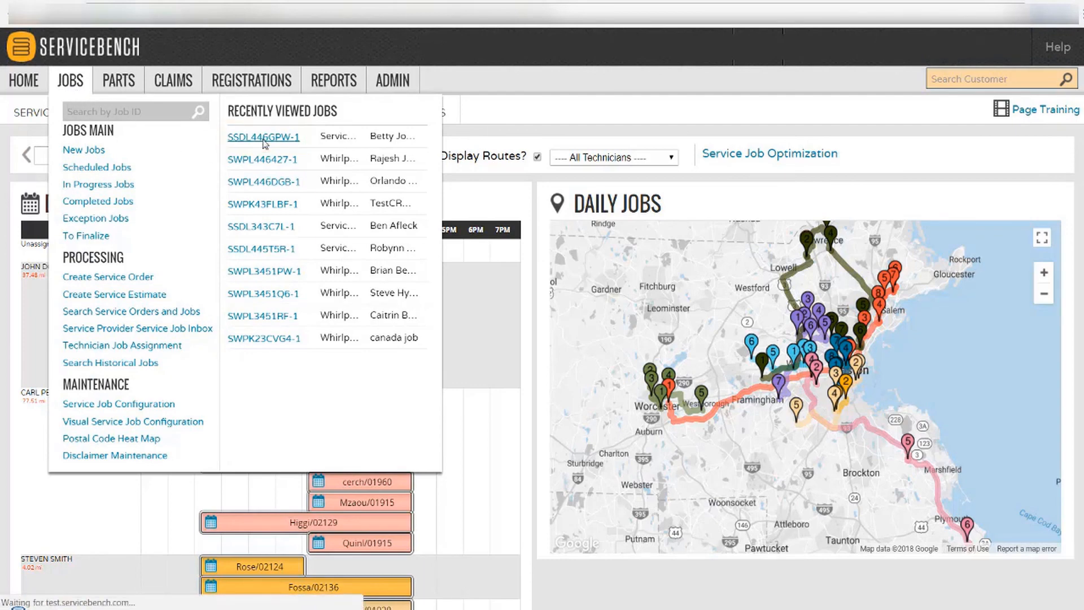
{"action": "scroll", "coordinate": [542, 339], "scroll_direction": "down", "scroll_amount": 5}
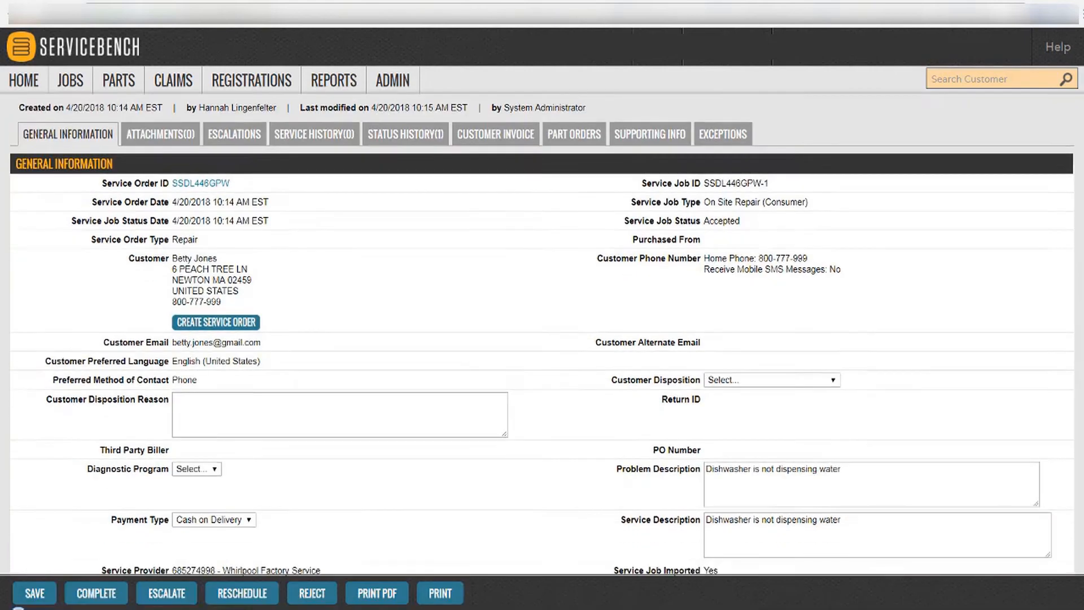
{"action": "scroll", "coordinate": [542, 339], "scroll_direction": "down", "scroll_amount": 4}
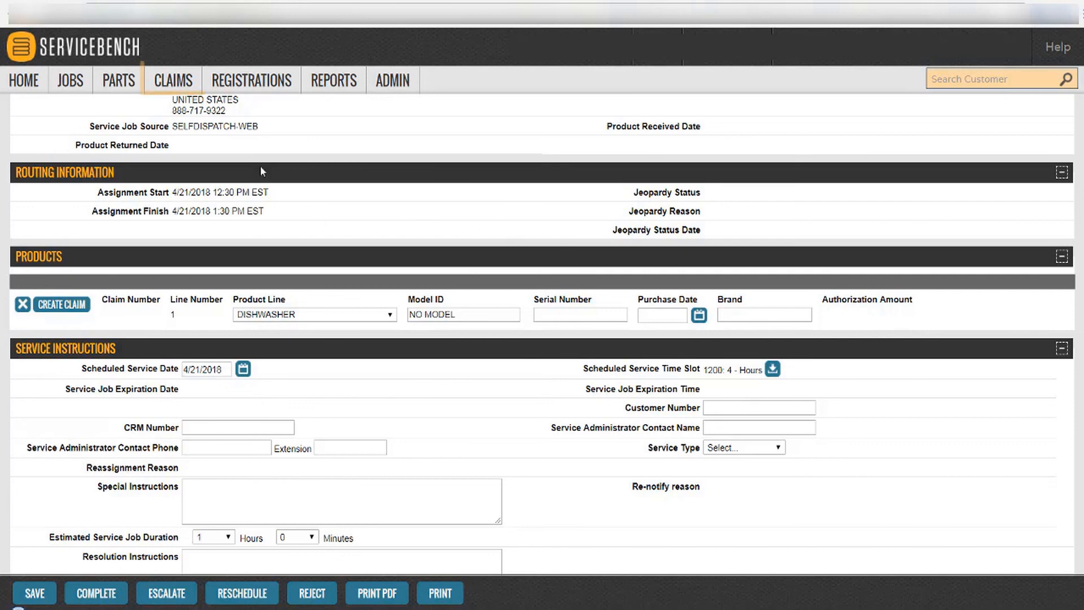
{"action": "left_click", "coordinate": [190, 82]}
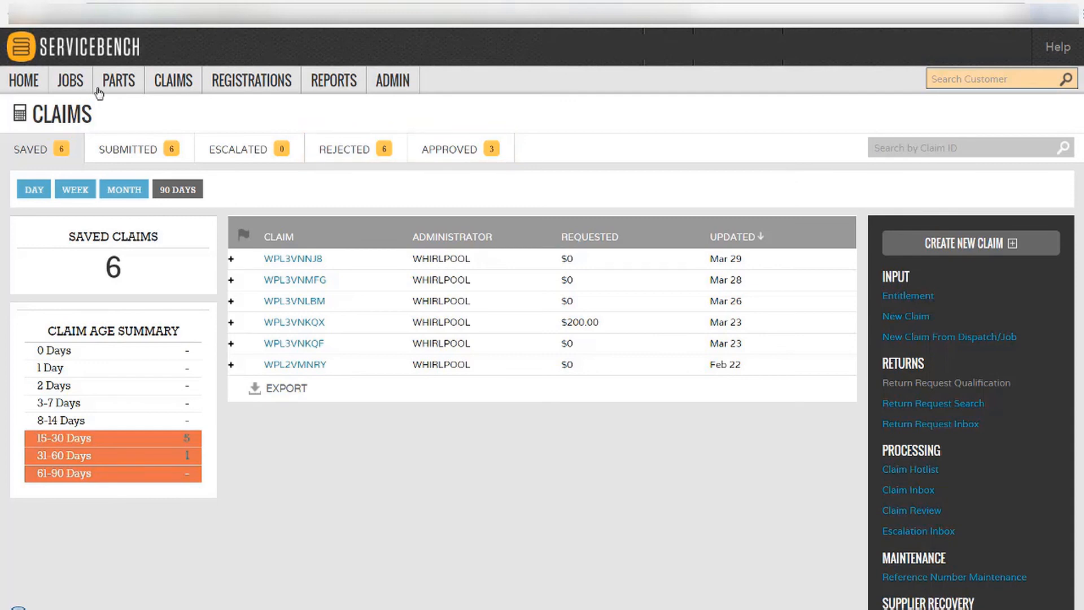
{"action": "left_click", "coordinate": [77, 89]}
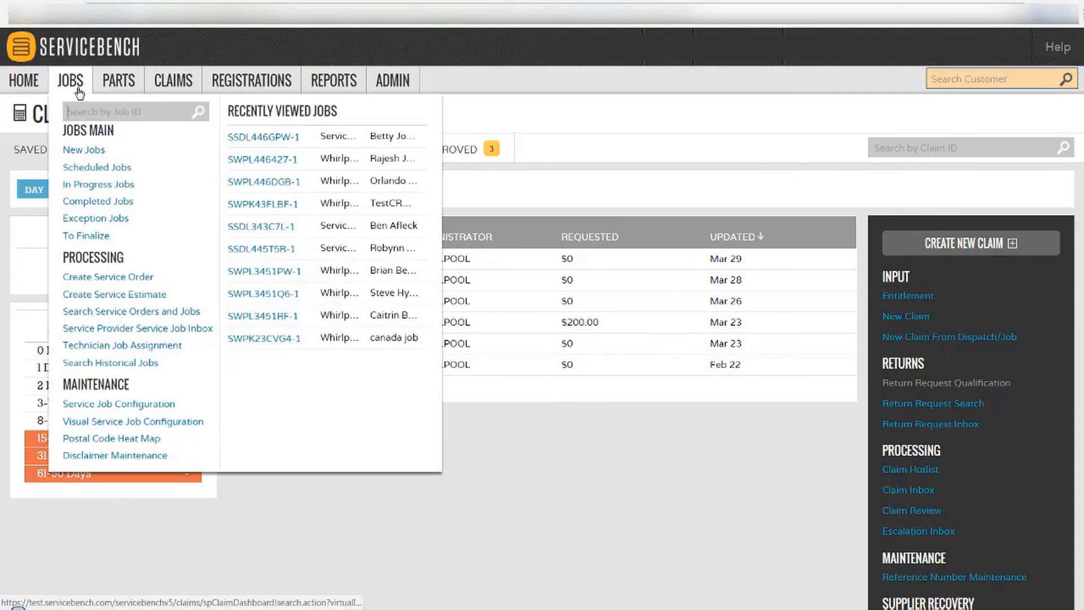
{"action": "left_click", "coordinate": [292, 146]}
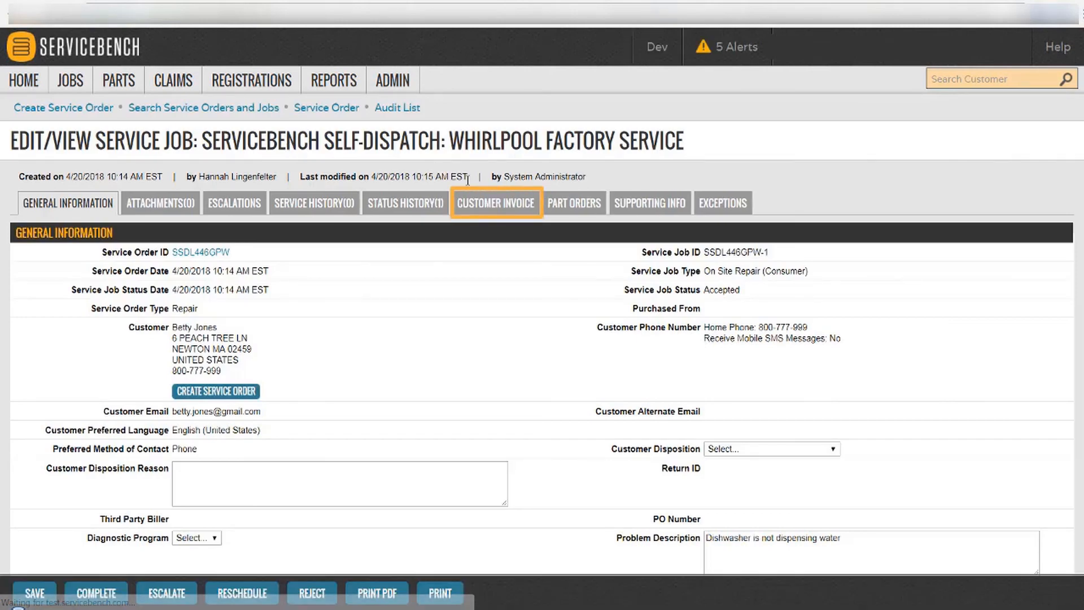
Add the 50.00 Postal Codes Outside of Zone A travel rate to the customer invoice.
{"action": "left_click", "coordinate": [480, 206]}
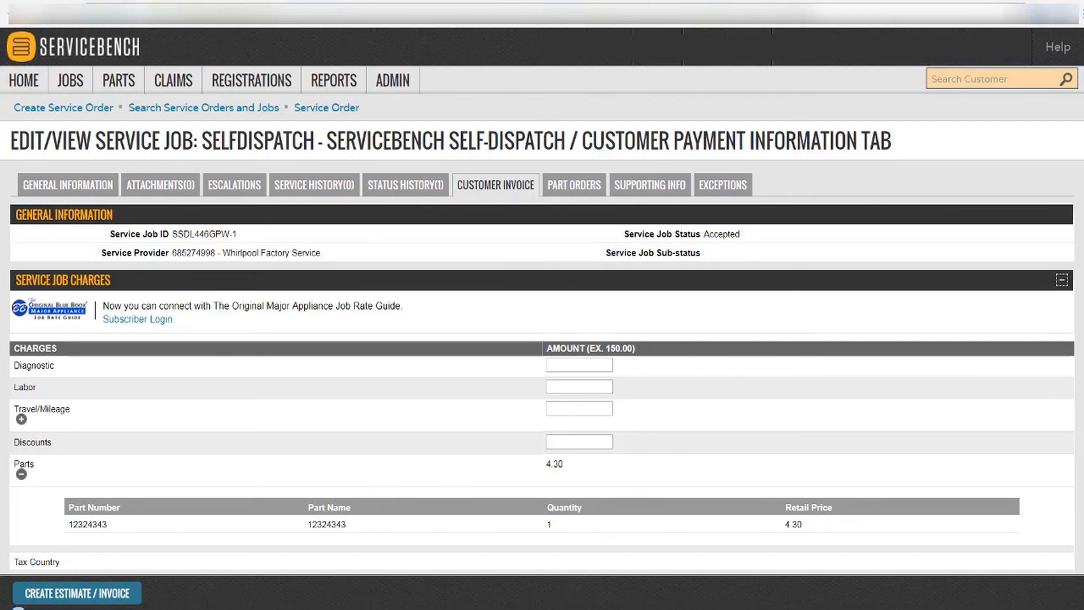
{"action": "scroll", "coordinate": [150, 295], "scroll_direction": "down", "scroll_amount": 2}
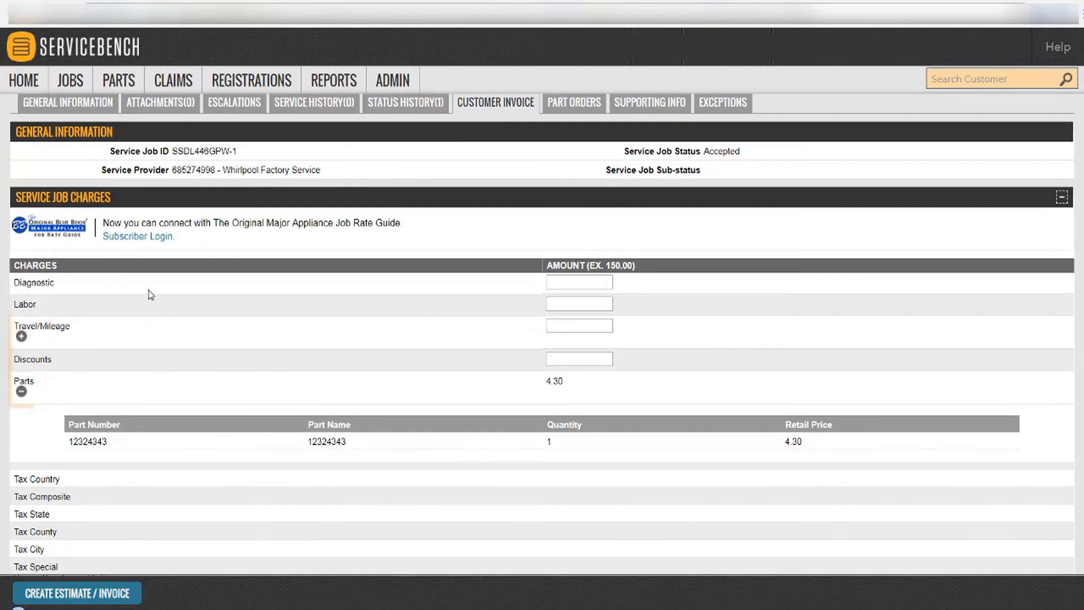
{"action": "left_click", "coordinate": [21, 336]}
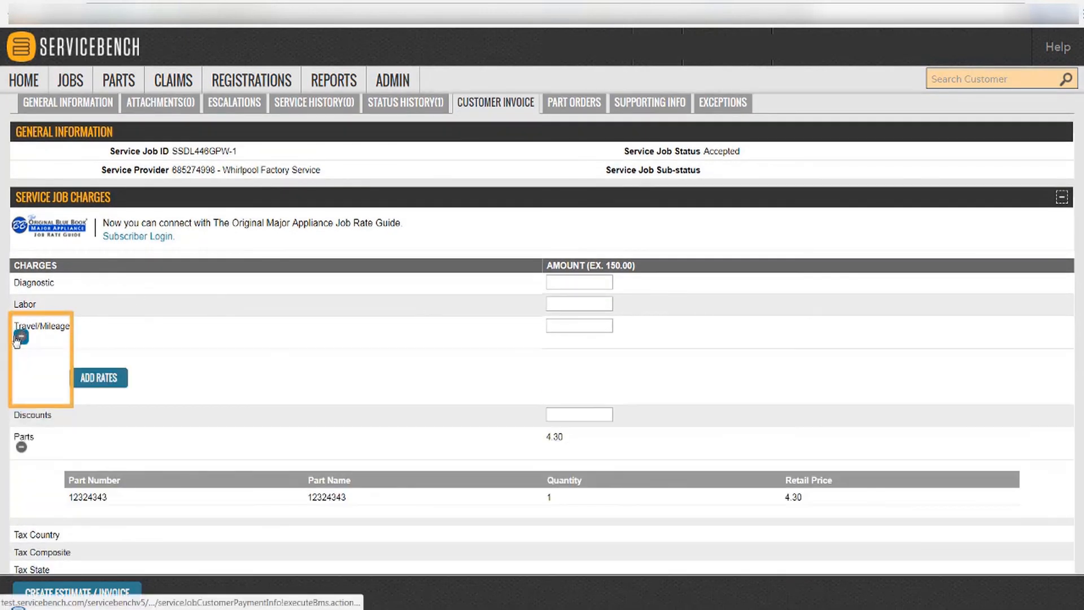
{"action": "left_click", "coordinate": [94, 378]}
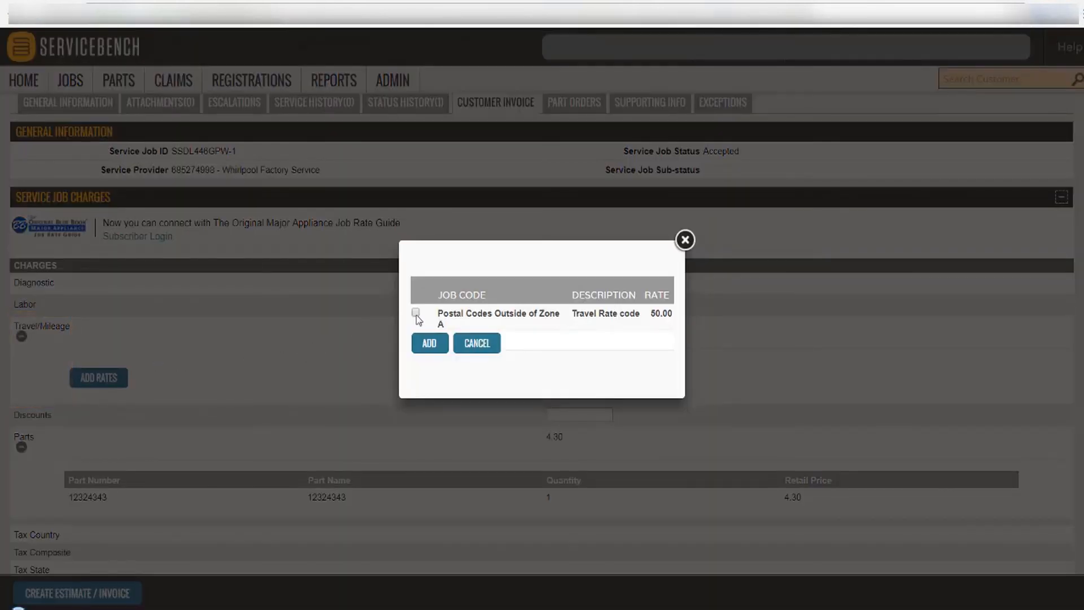
{"action": "left_click", "coordinate": [429, 343]}
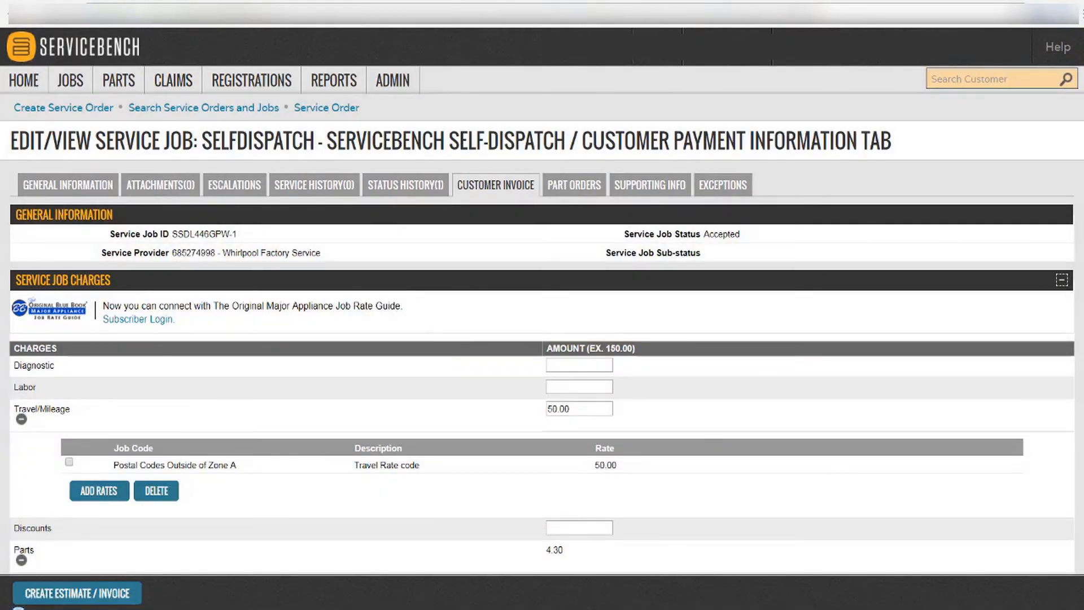
Choose disclaimer.txt as the invoice's existing disclaimer.
{"action": "scroll", "coordinate": [542, 333], "scroll_direction": "down", "scroll_amount": 5}
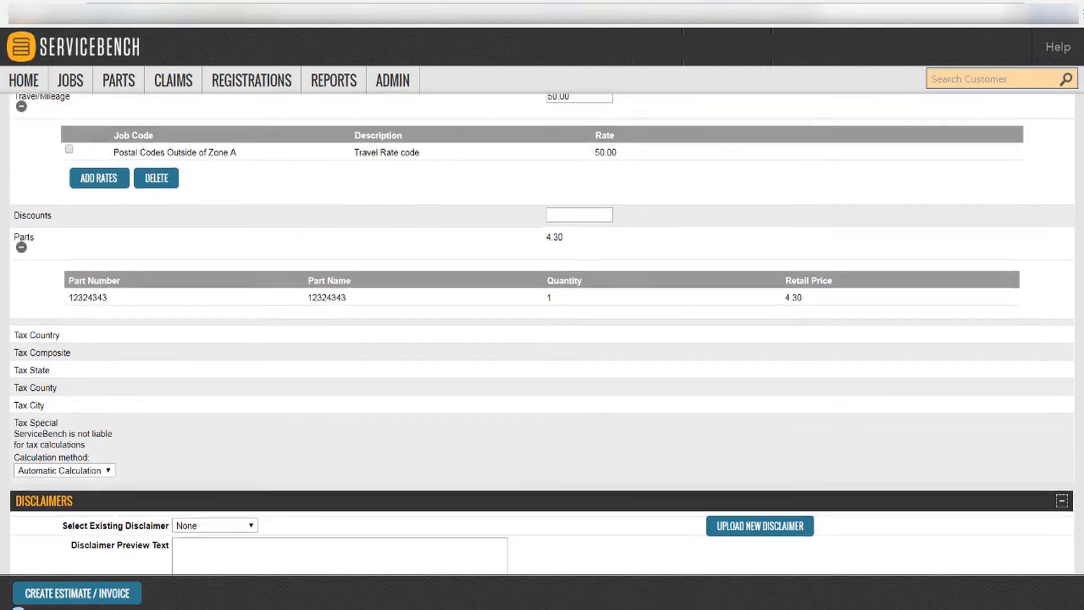
{"action": "scroll", "coordinate": [542, 333], "scroll_direction": "down", "scroll_amount": 1}
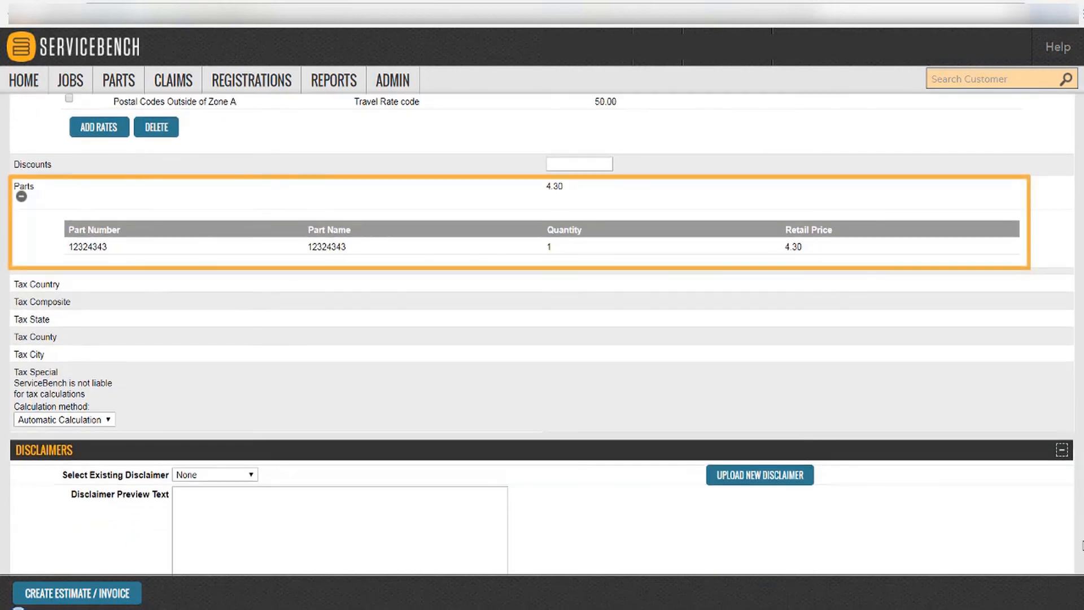
{"action": "left_click", "coordinate": [252, 476]}
{"action": "left_click", "coordinate": [239, 508]}
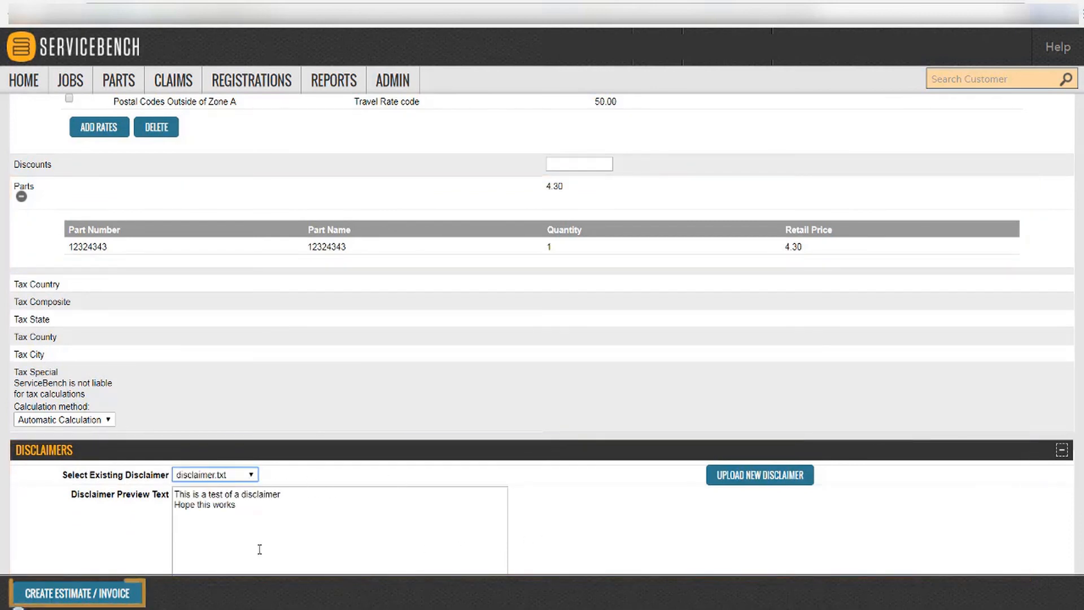
Create the ORIGINAL estimate of 50.00 travel, 4.30 parts and 0.27 state tax (54.57 total) and check adjustments.
{"action": "left_click", "coordinate": [117, 595]}
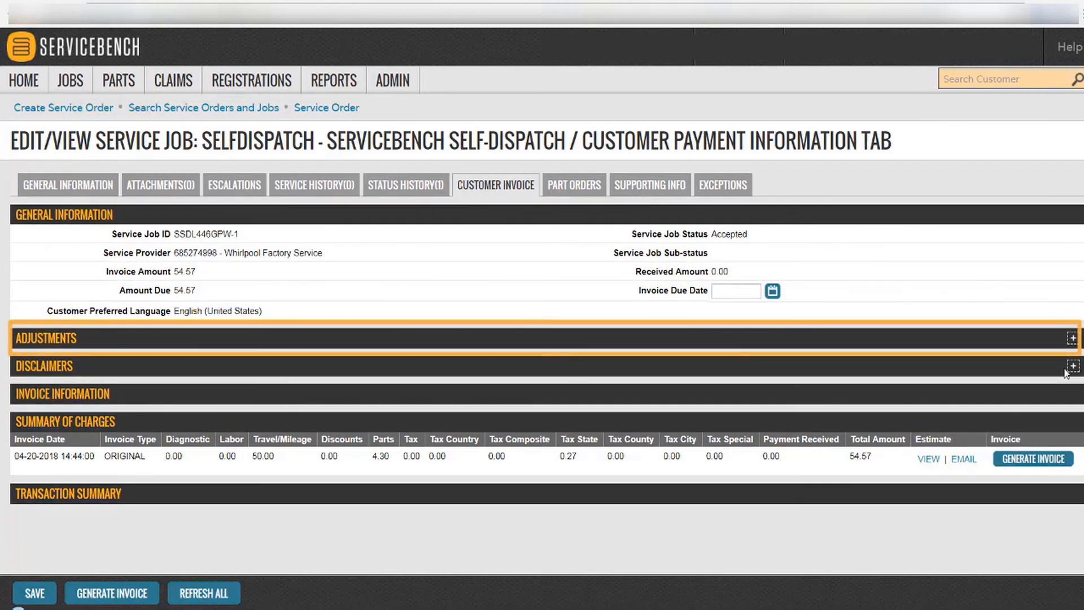
{"action": "left_click", "coordinate": [1072, 339]}
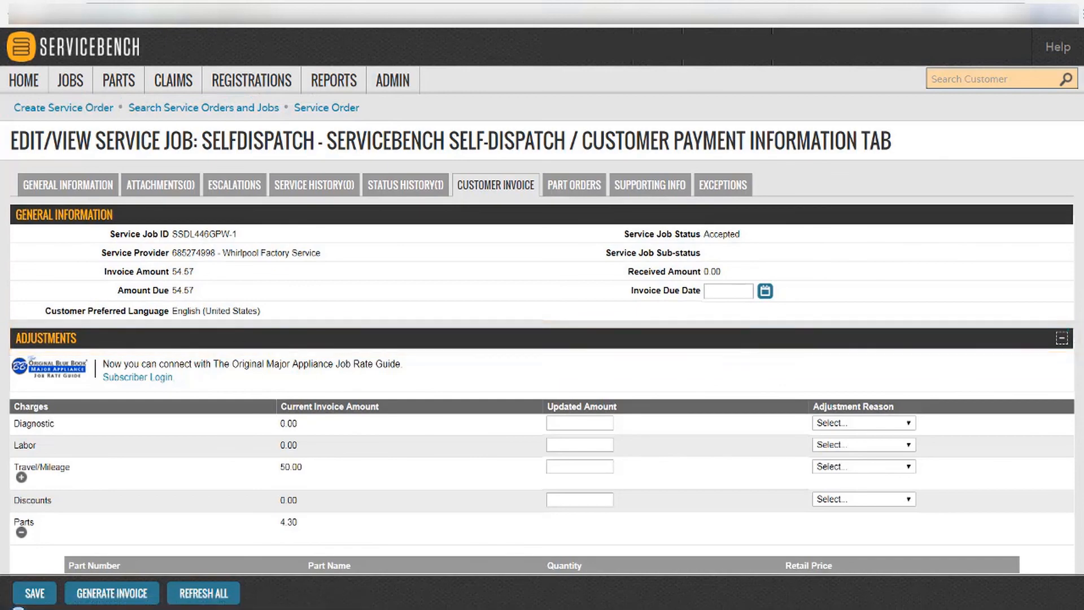
{"action": "scroll", "coordinate": [542, 333], "scroll_direction": "down", "scroll_amount": 3}
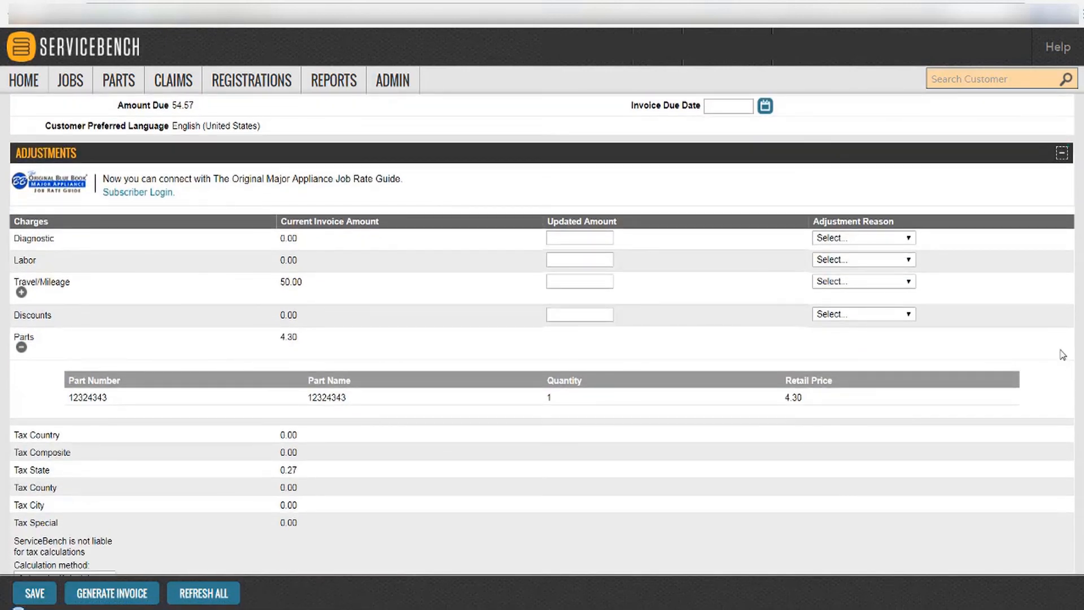
{"action": "left_click", "coordinate": [1065, 158]}
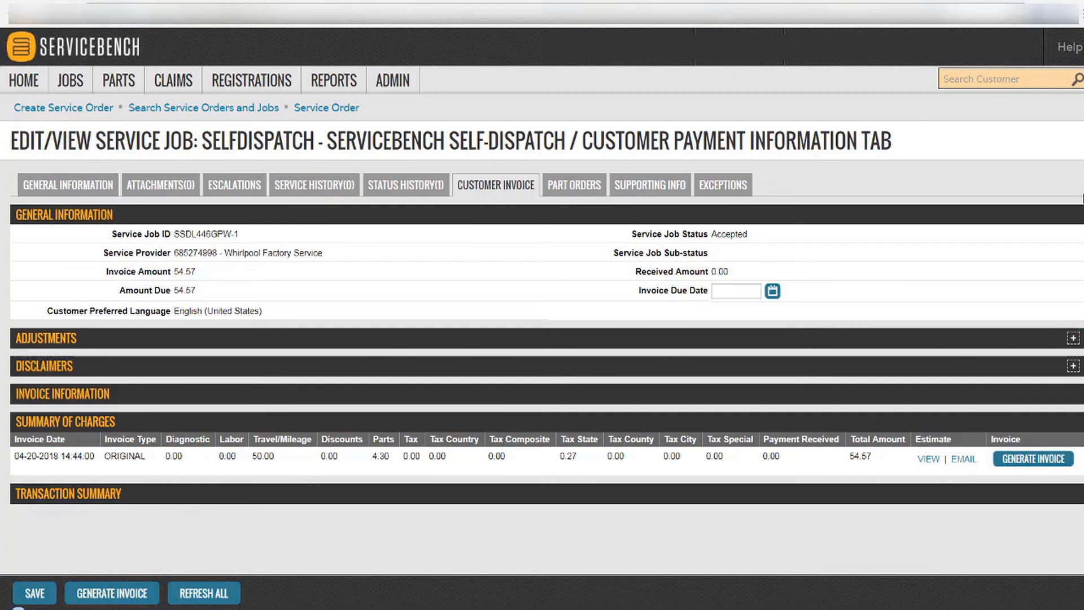
Generate the 54.57 customer invoice, then start a new payment and list the payment methods.
{"action": "left_click", "coordinate": [1012, 469]}
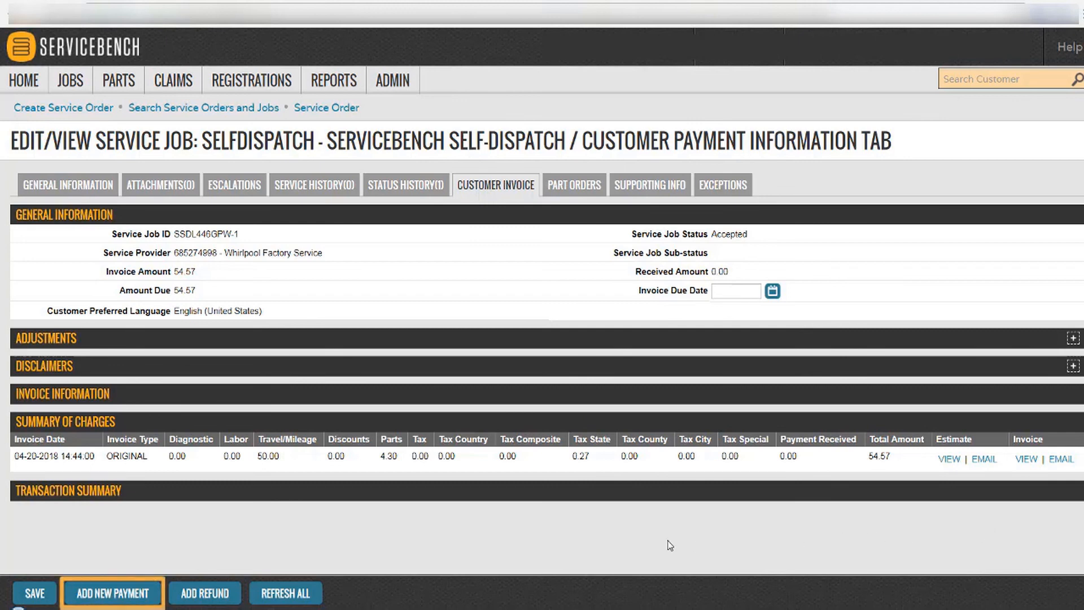
{"action": "left_click", "coordinate": [108, 594]}
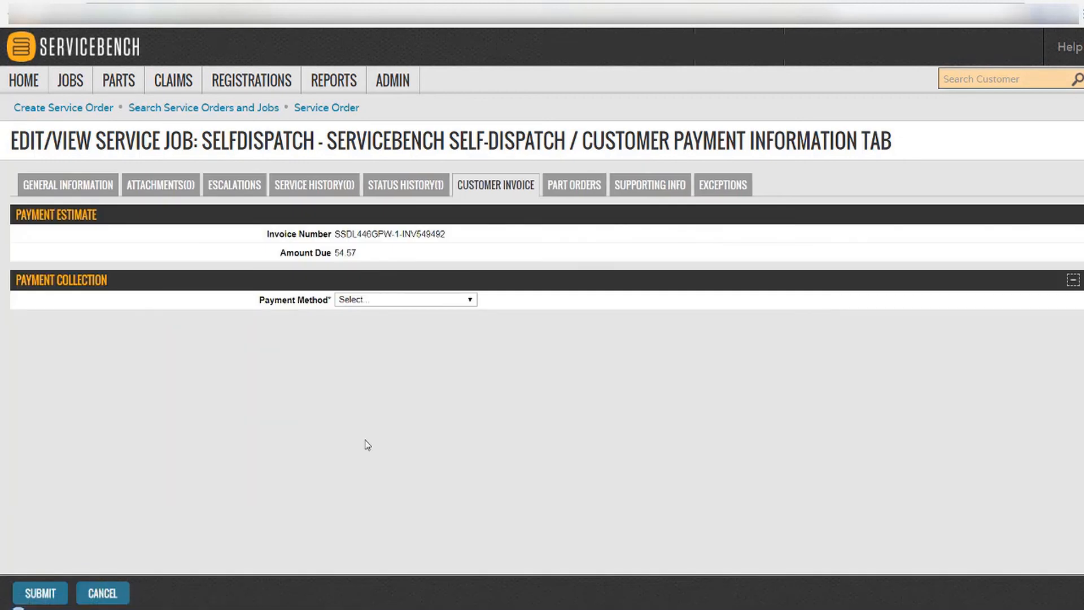
{"action": "left_click", "coordinate": [395, 303]}
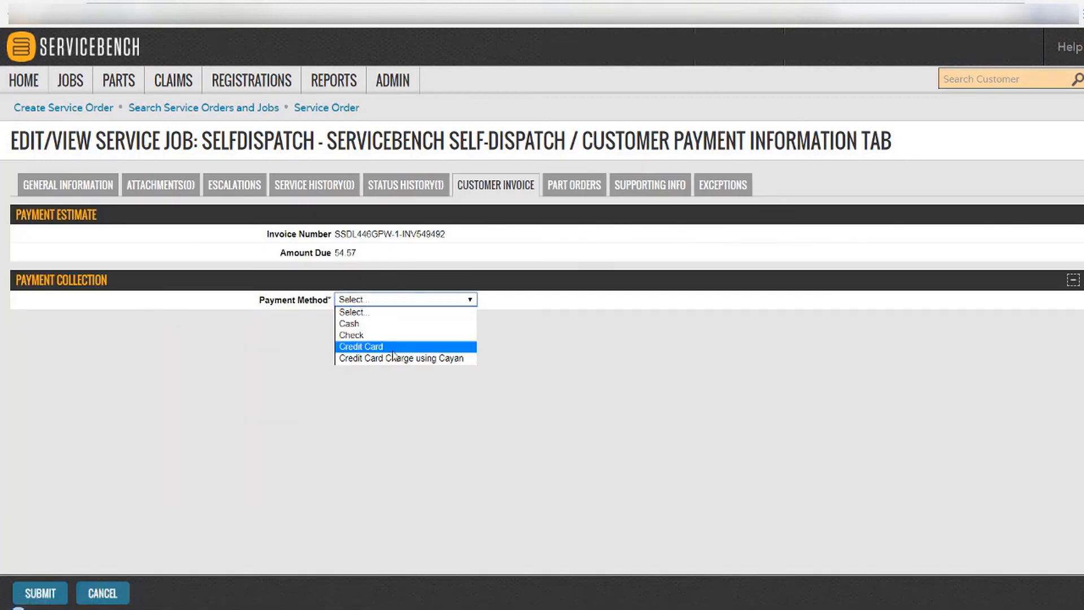
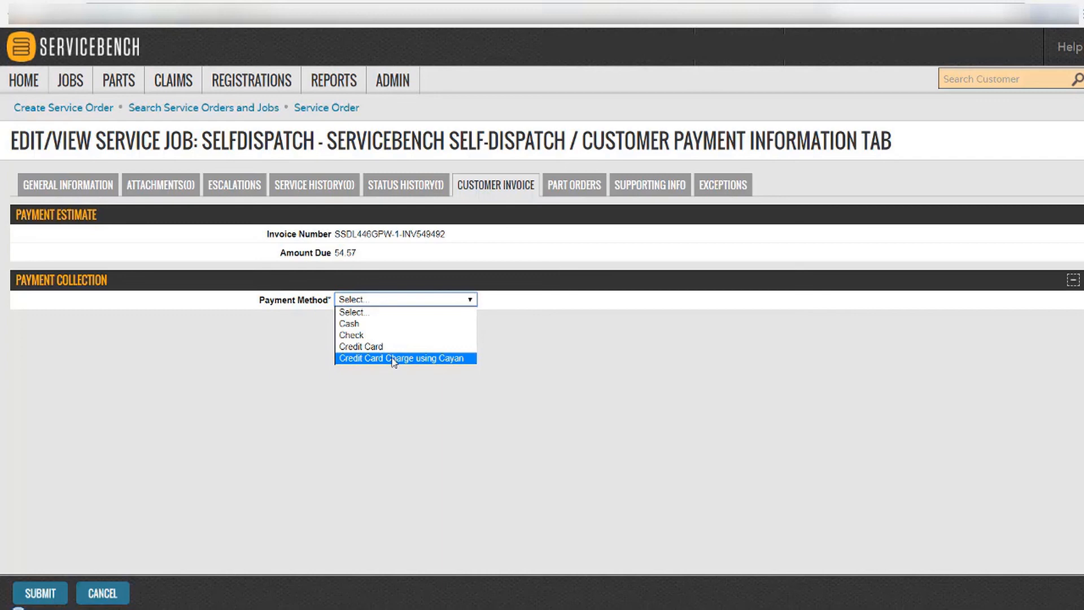
Submit a 10.00 Deposit payment as a Cayan credit card charge on the customer invoice.
{"action": "left_click", "coordinate": [393, 359]}
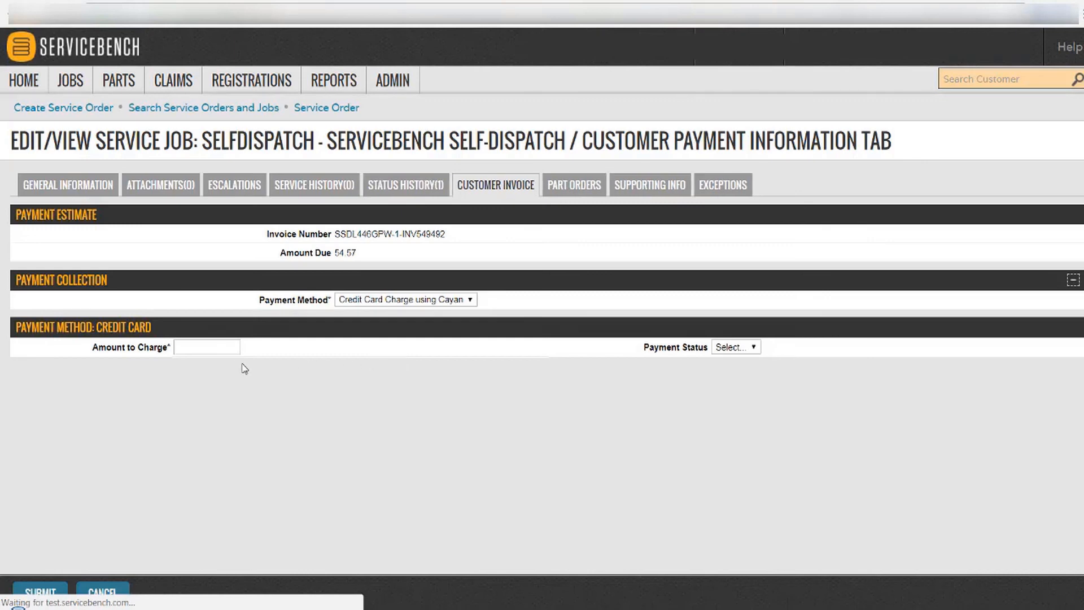
{"action": "left_click", "coordinate": [216, 348]}
{"action": "type", "text": "10.00"}
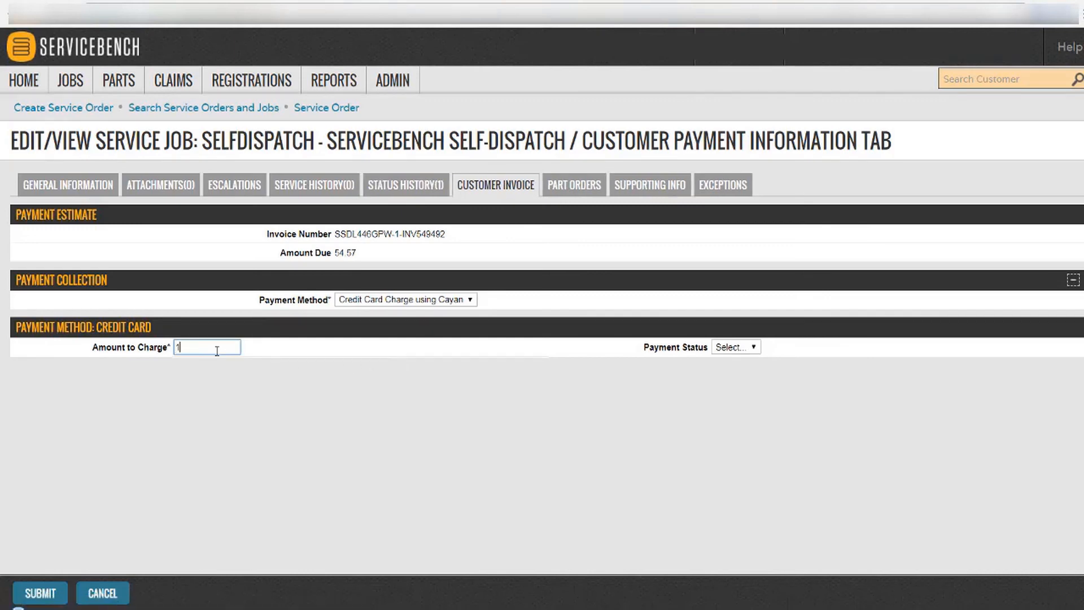
{"action": "left_click", "coordinate": [715, 348]}
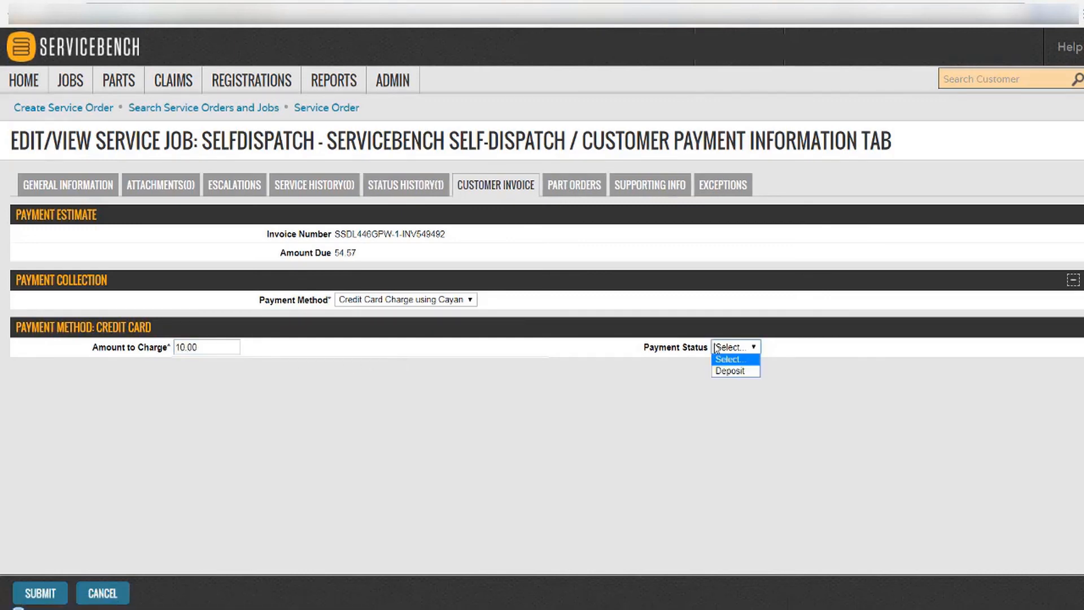
{"action": "left_click", "coordinate": [725, 370]}
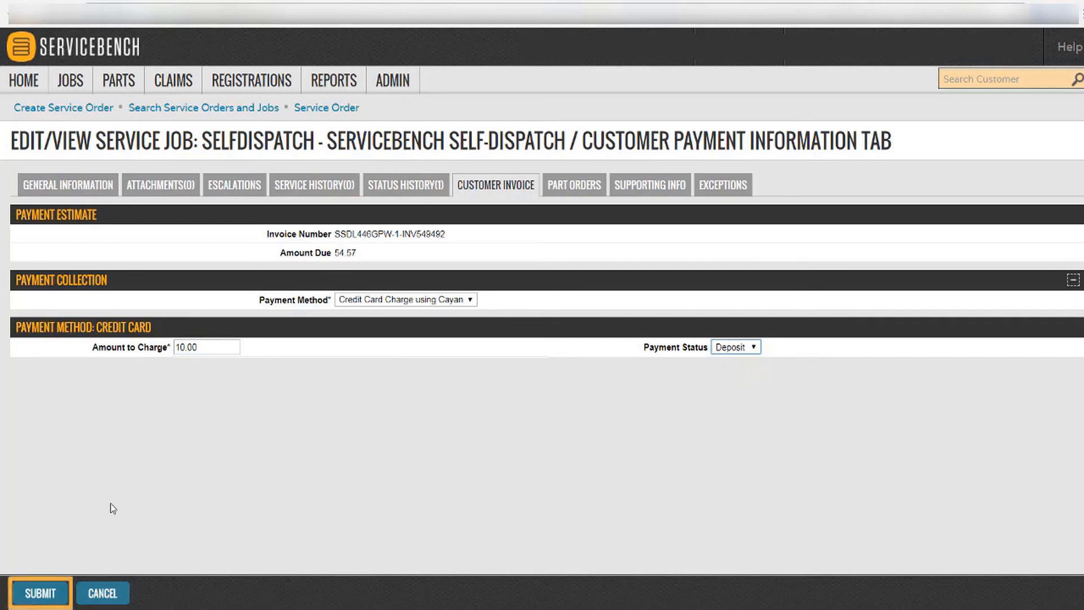
{"action": "left_click", "coordinate": [39, 593]}
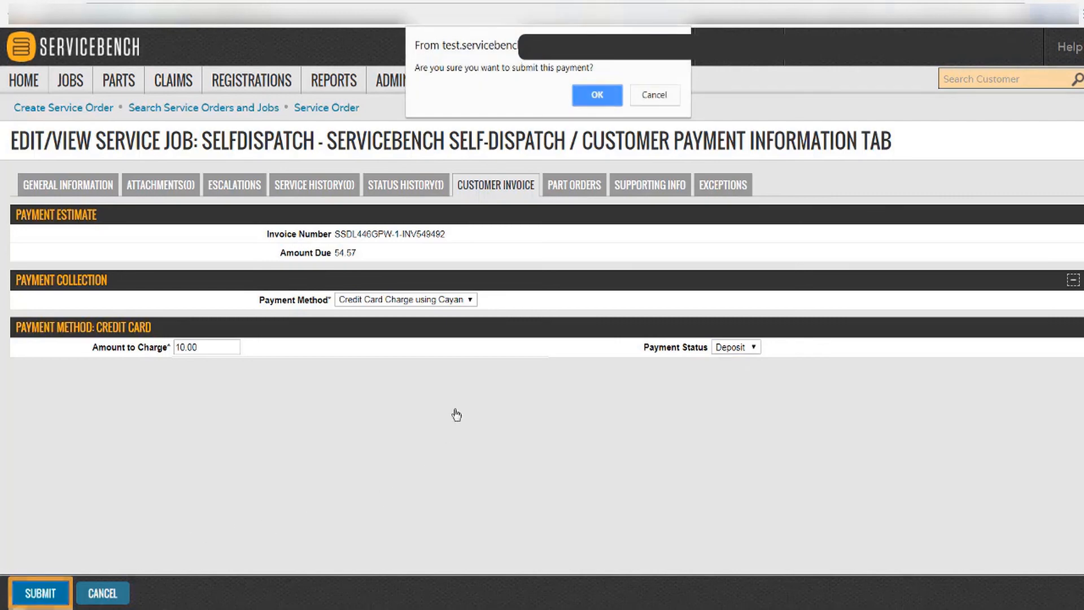
{"action": "left_click", "coordinate": [590, 100]}
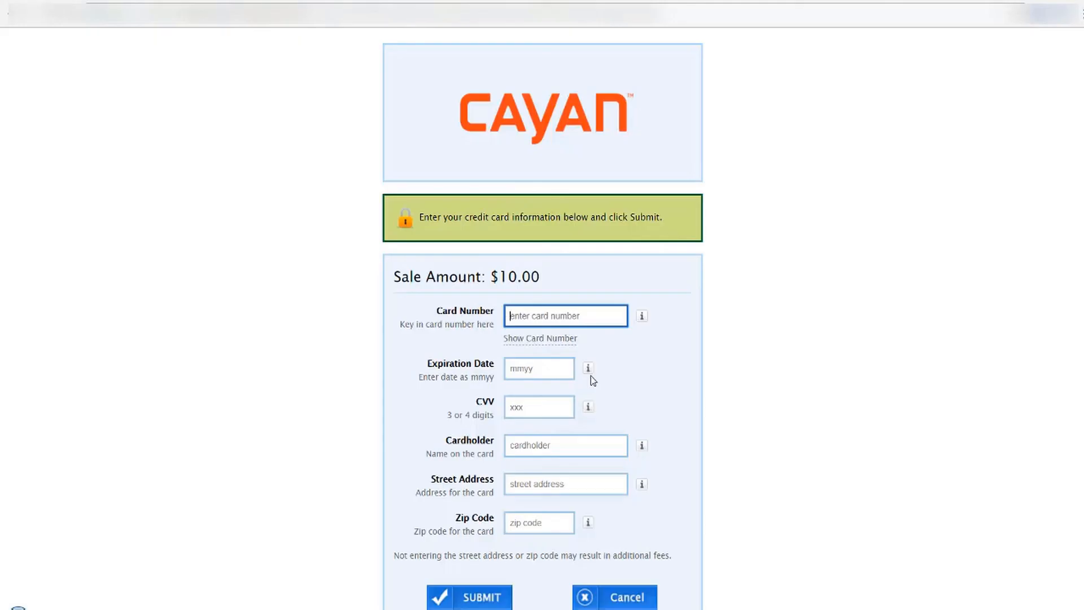
Enter the card details on the Cayan form and submit the $10.00 sale.
{"action": "scroll", "coordinate": [591, 375], "scroll_direction": "down", "scroll_amount": 2}
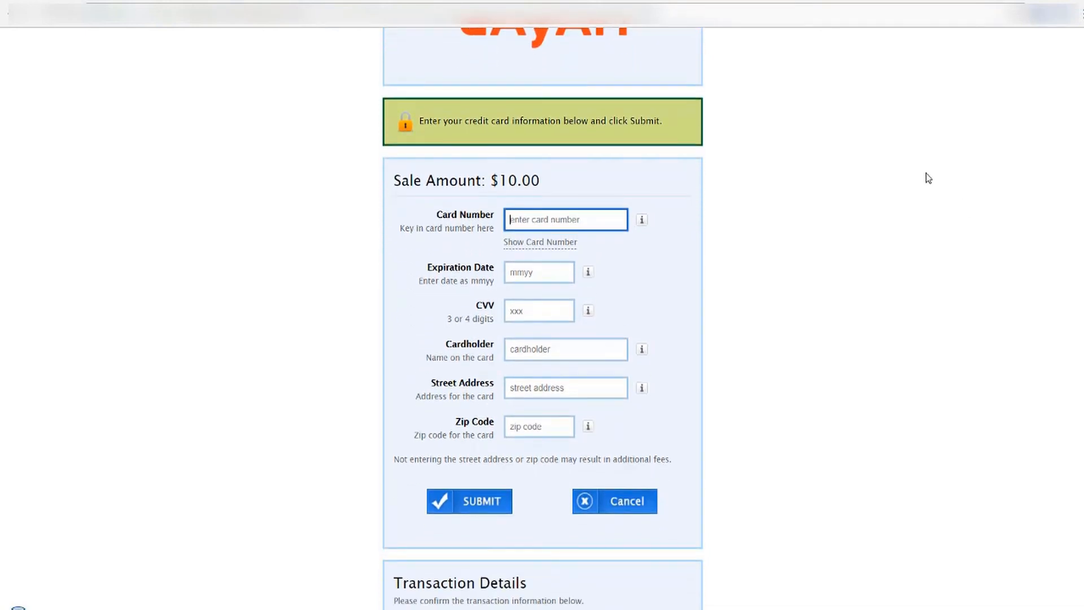
{"action": "type", "text": "••"}
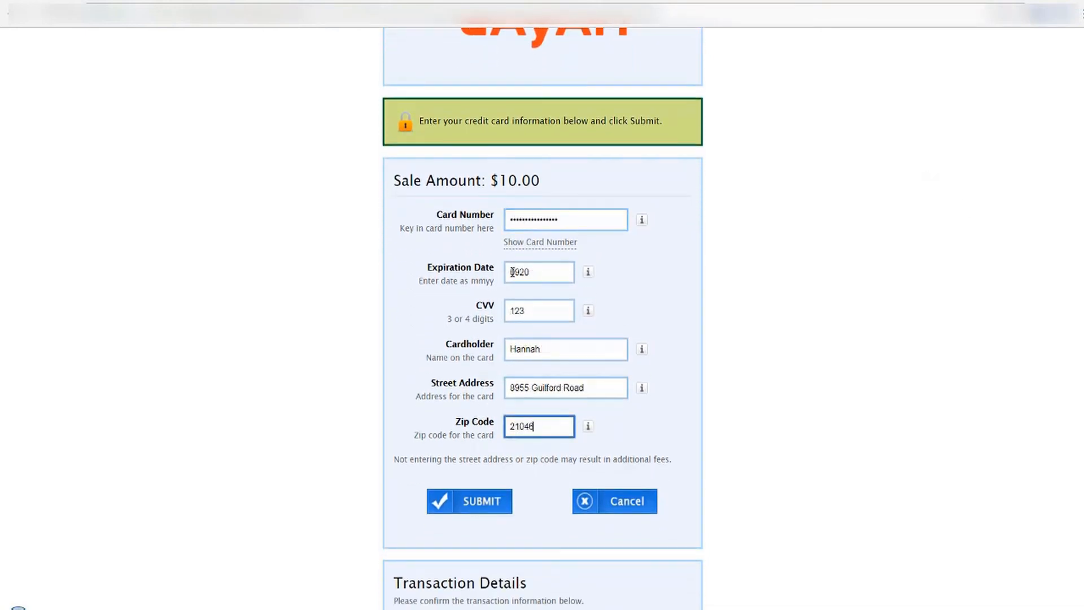
{"action": "left_click", "coordinate": [474, 506]}
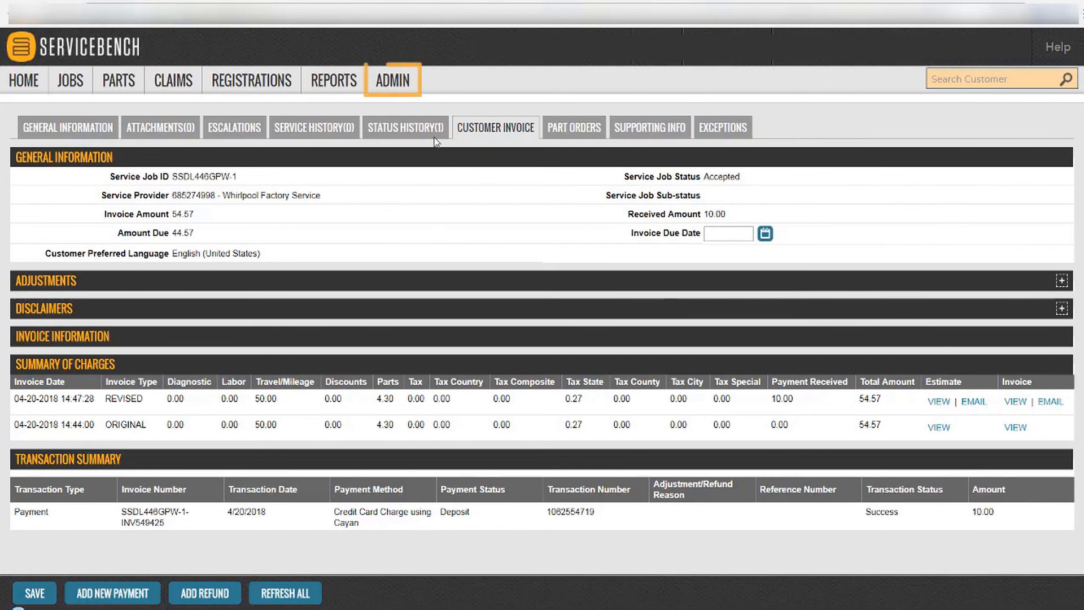
View the Whirlpool Factory Service BMS Configuration, with parts-on-invoice and Financial Module enabled.
{"action": "mouse_move", "coordinate": [402, 85]}
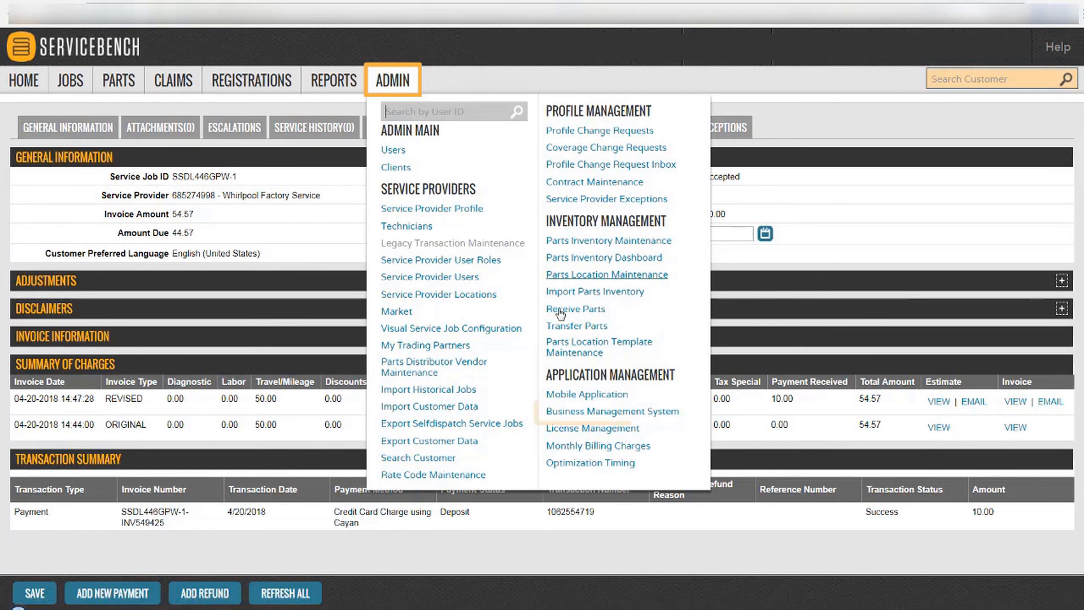
{"action": "left_click", "coordinate": [672, 417]}
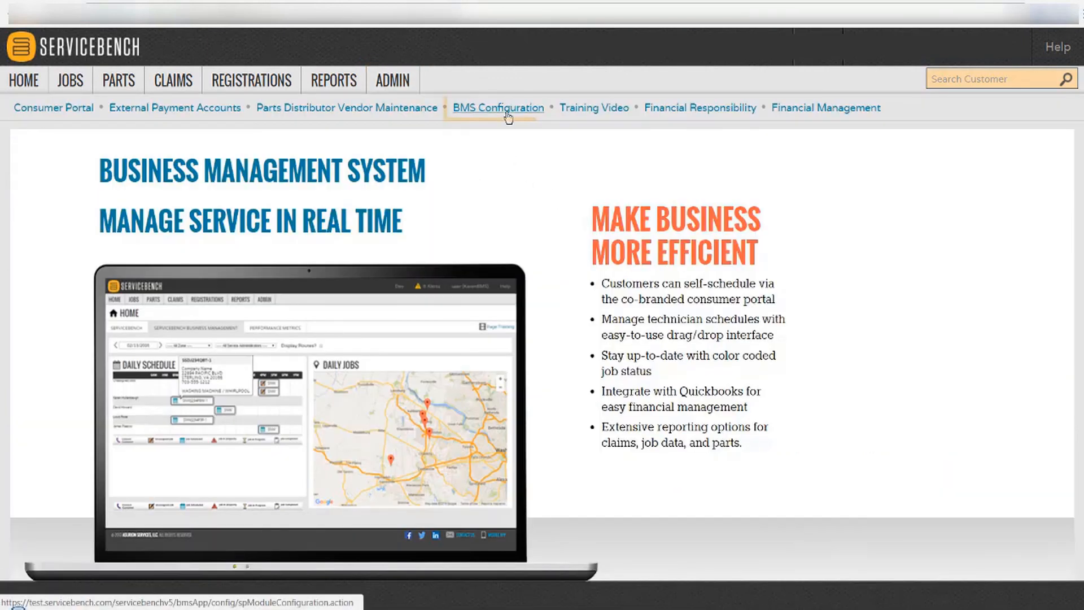
{"action": "left_click", "coordinate": [508, 116]}
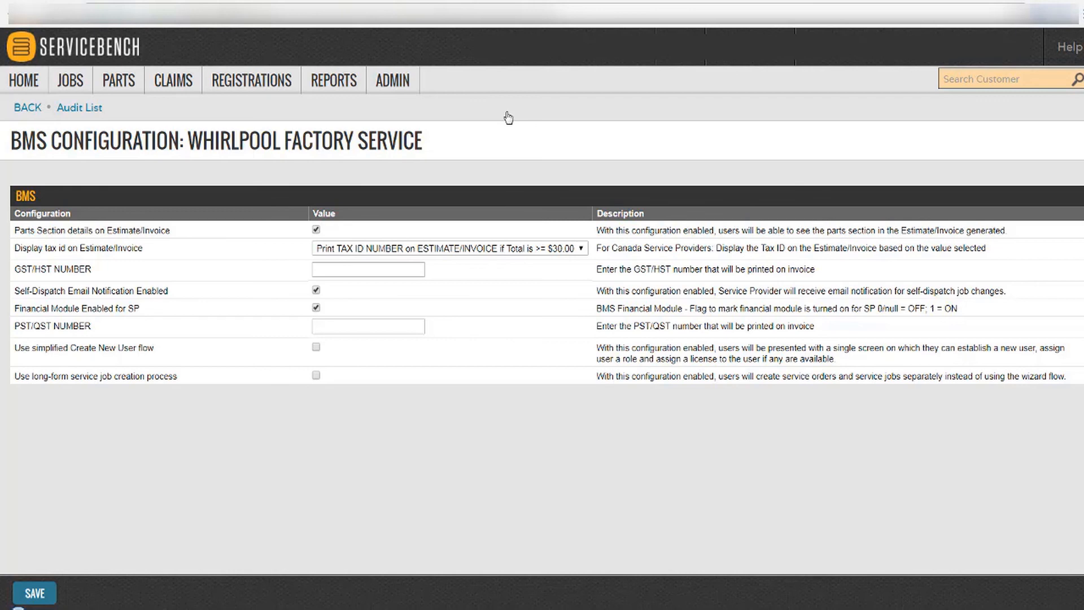
{"action": "left_click", "coordinate": [398, 82]}
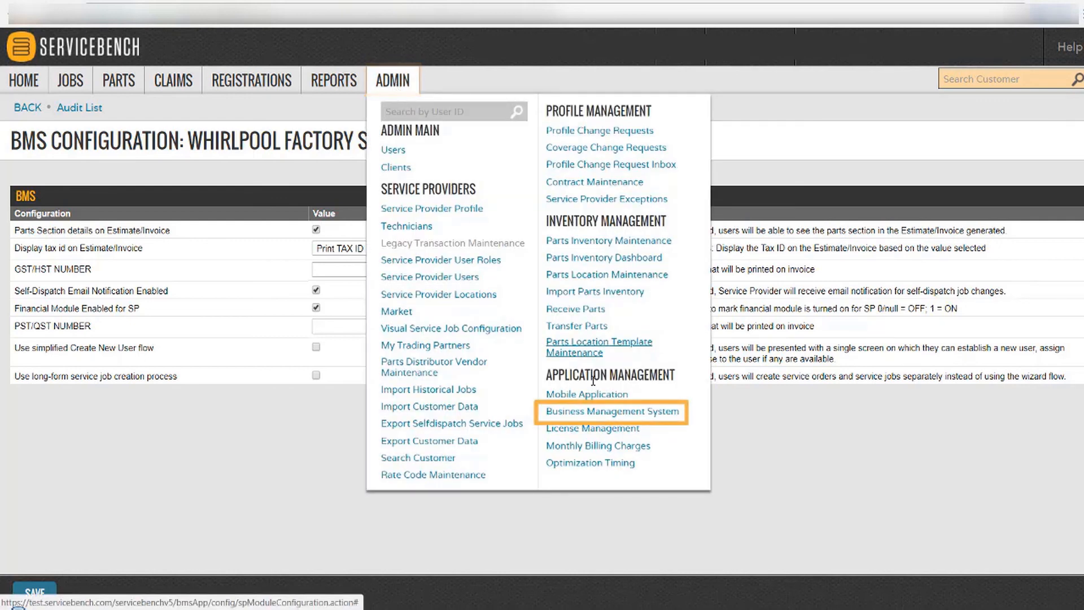
Review Whirlpool's Financial Responsibility settings, then go to Financial Discrepancy Management search.
{"action": "left_click", "coordinate": [668, 417]}
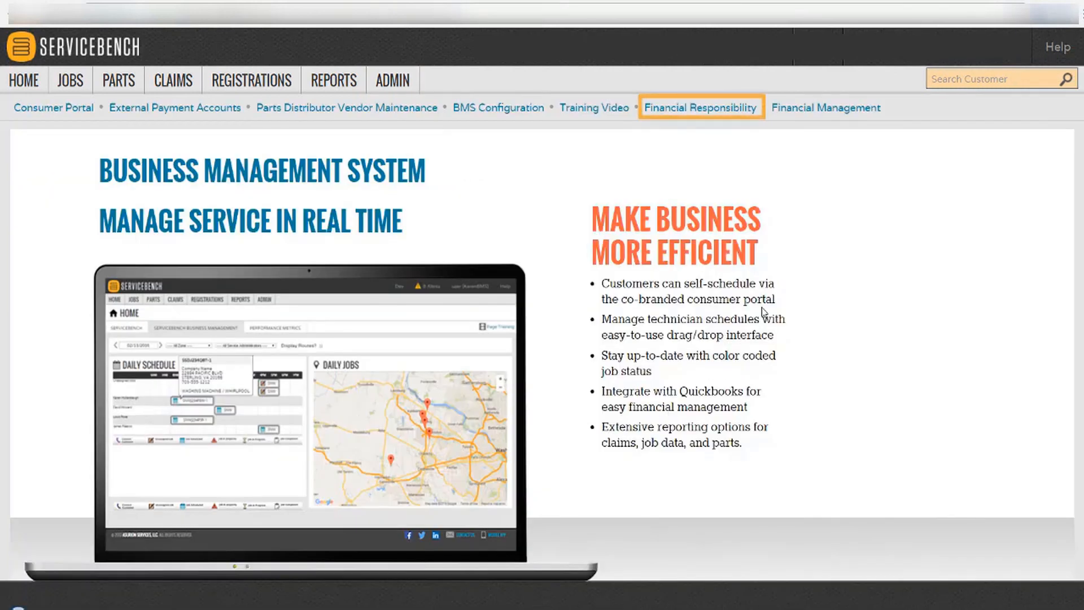
{"action": "left_click", "coordinate": [729, 112]}
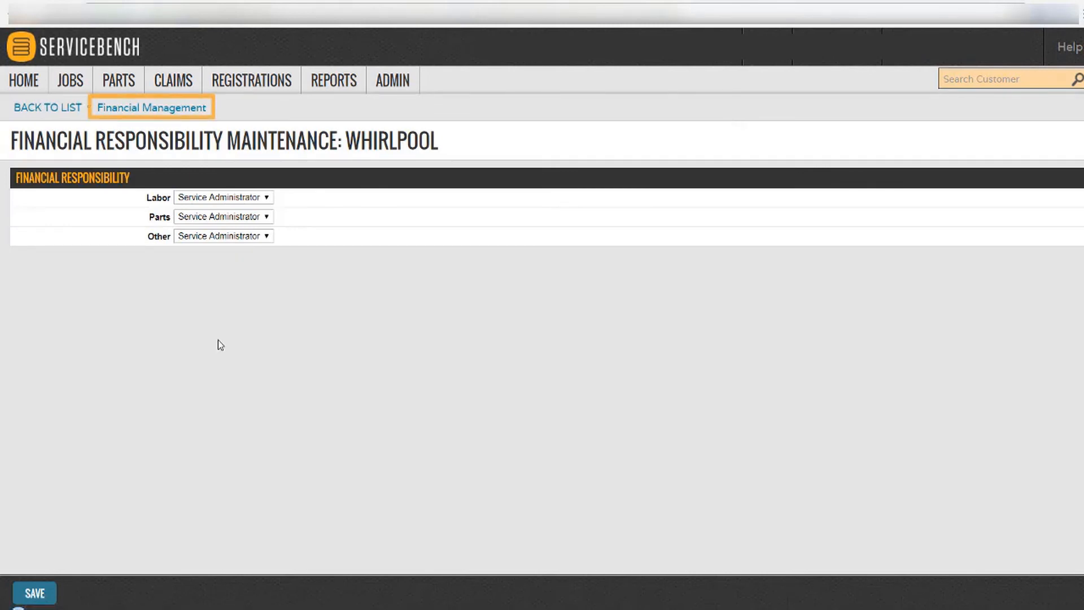
{"action": "left_click", "coordinate": [145, 109]}
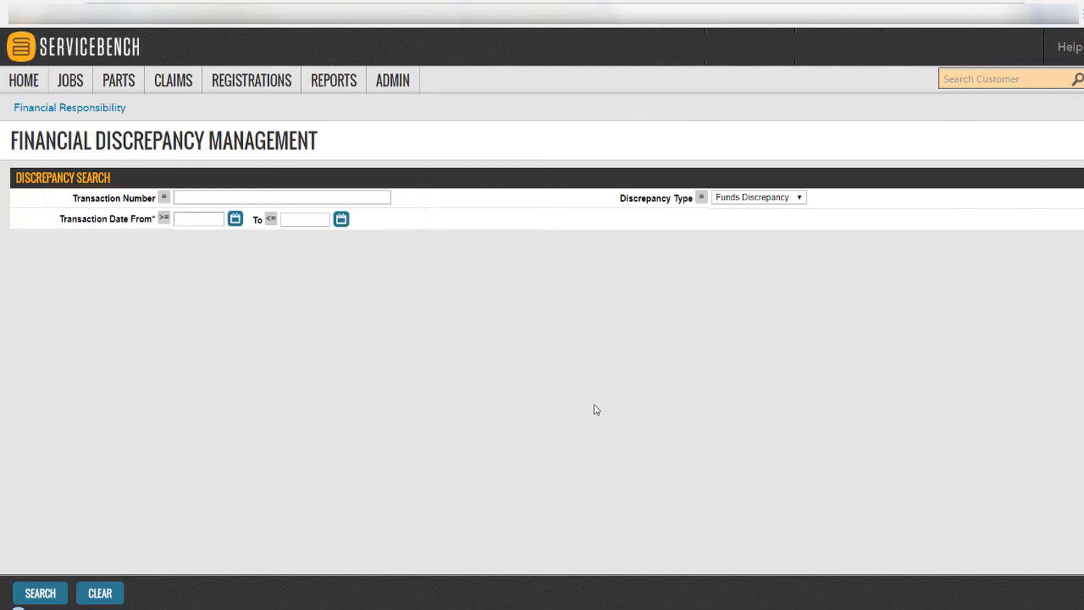
Search Funds Discrepancy for the transaction and open its financial register (54.57 sales, 10.00 funds).
{"action": "left_click", "coordinate": [801, 199]}
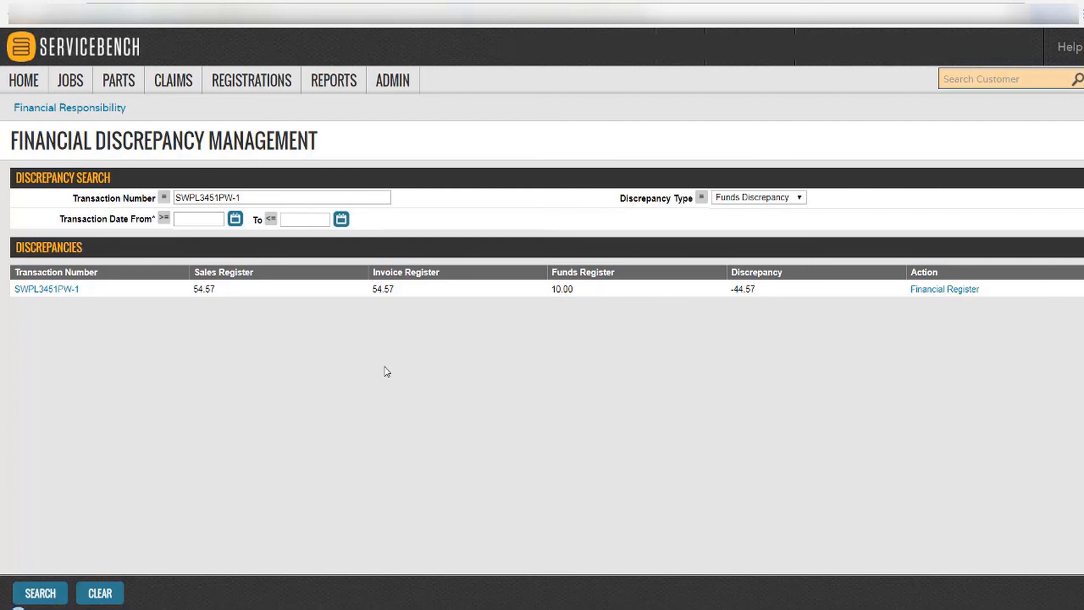
{"action": "left_click", "coordinate": [927, 291]}
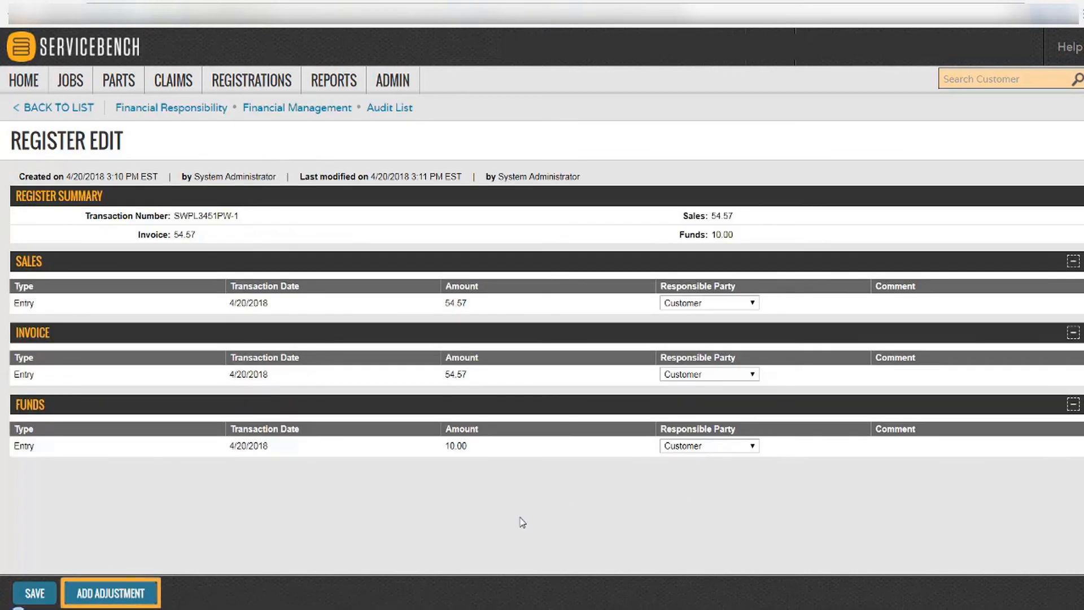
Save a FUND adjustment of 15.00, Customer responsible, with comment DEPOSIT.
{"action": "left_click", "coordinate": [93, 594]}
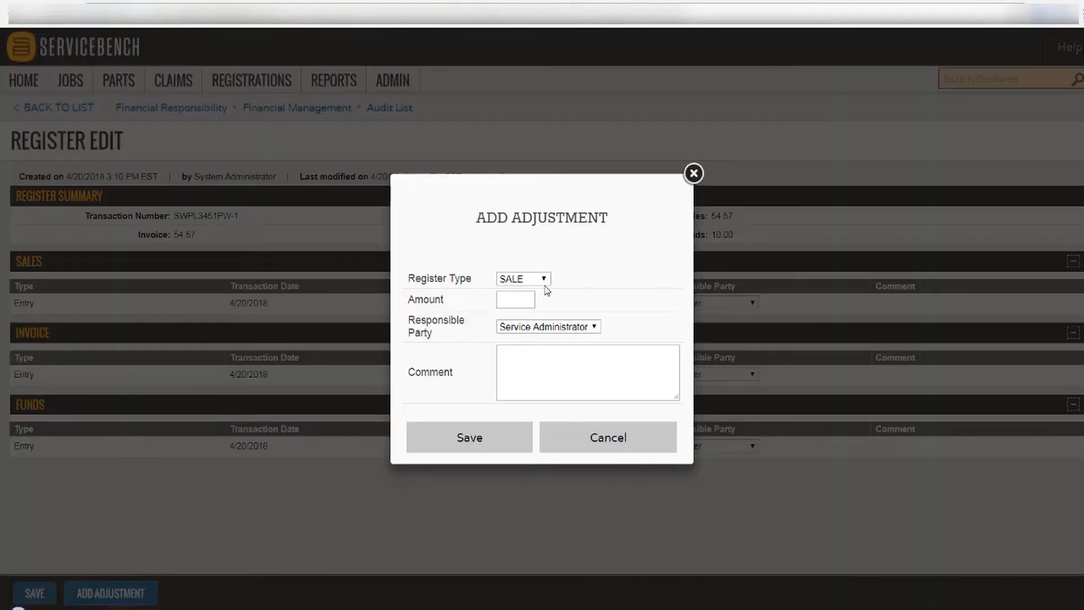
{"action": "left_click", "coordinate": [545, 282]}
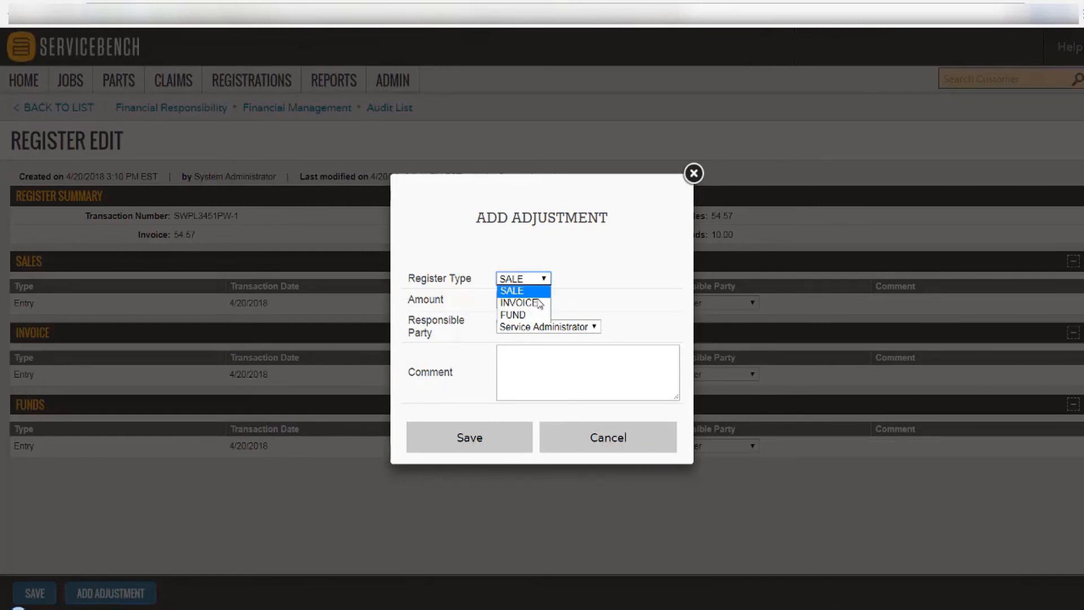
{"action": "left_click", "coordinate": [535, 313]}
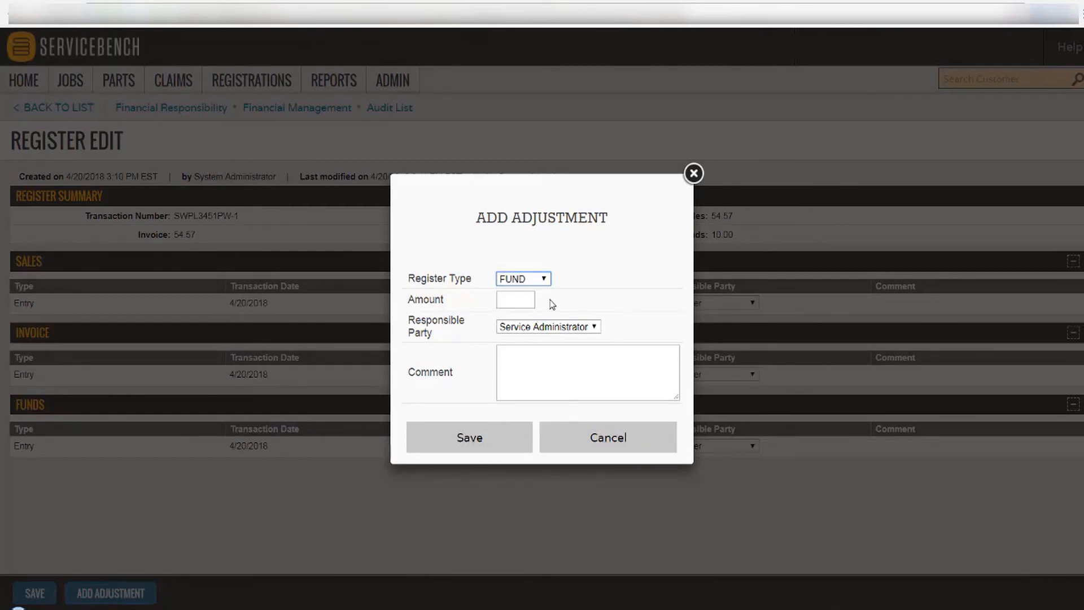
{"action": "left_click", "coordinate": [535, 327]}
{"action": "left_click", "coordinate": [525, 363]}
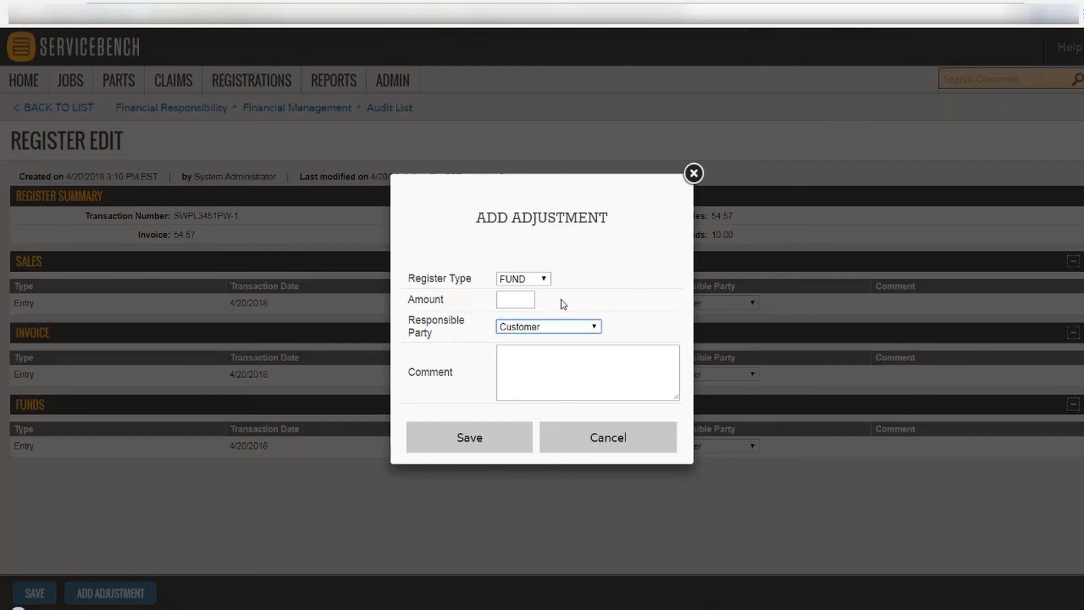
{"action": "left_click", "coordinate": [515, 299]}
{"action": "type", "text": "15.00"}
{"action": "left_click", "coordinate": [518, 352]}
{"action": "type", "text": "DEPOSIT"}
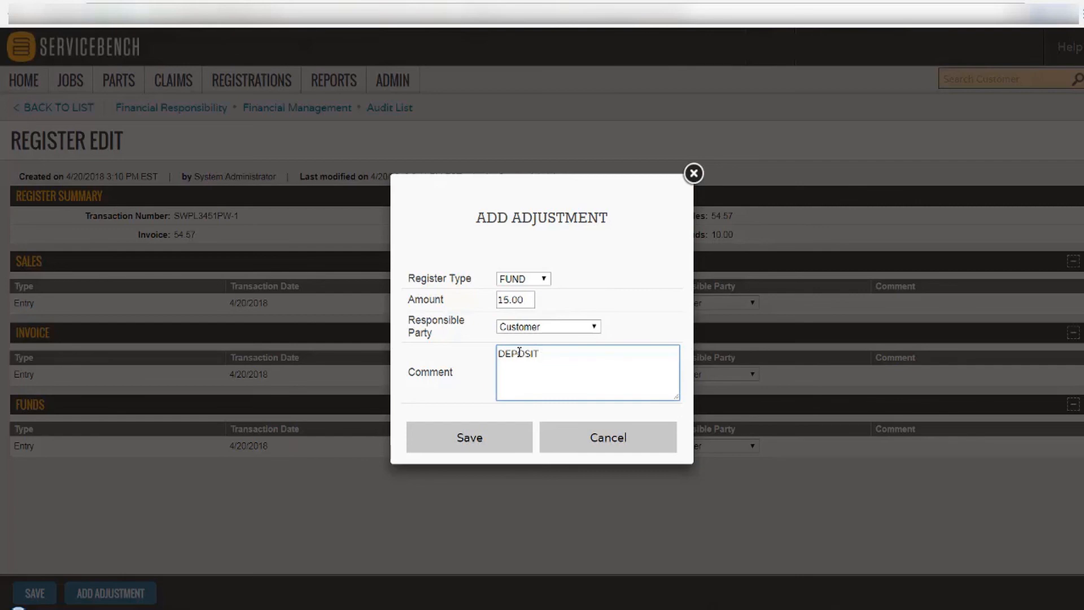
{"action": "left_click", "coordinate": [478, 438]}
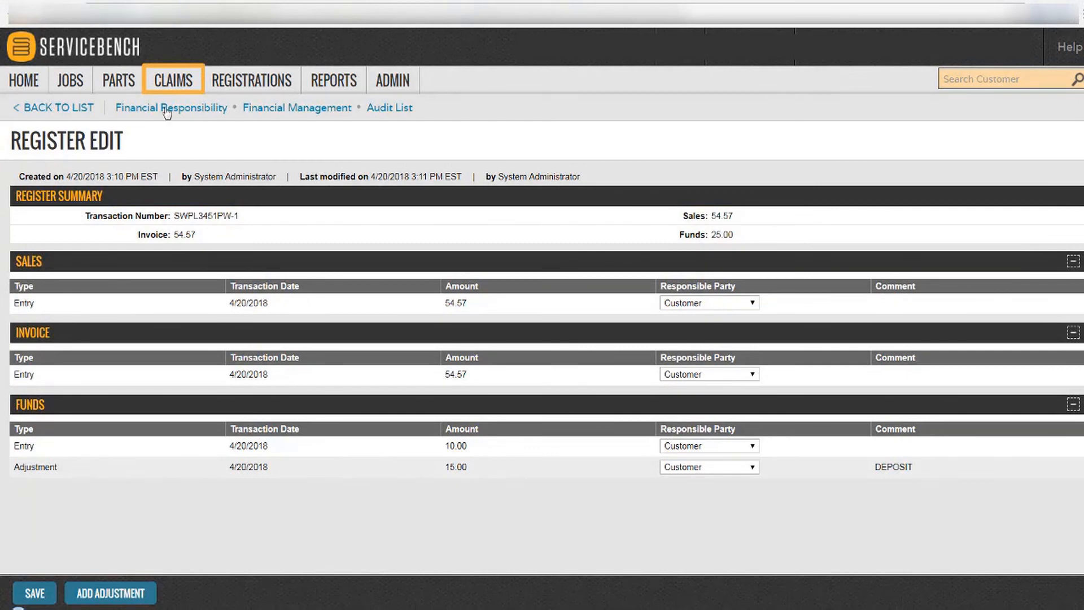
Go to Saved Claims from the CLAIMS menu to list the six claims.
{"action": "left_click", "coordinate": [171, 84]}
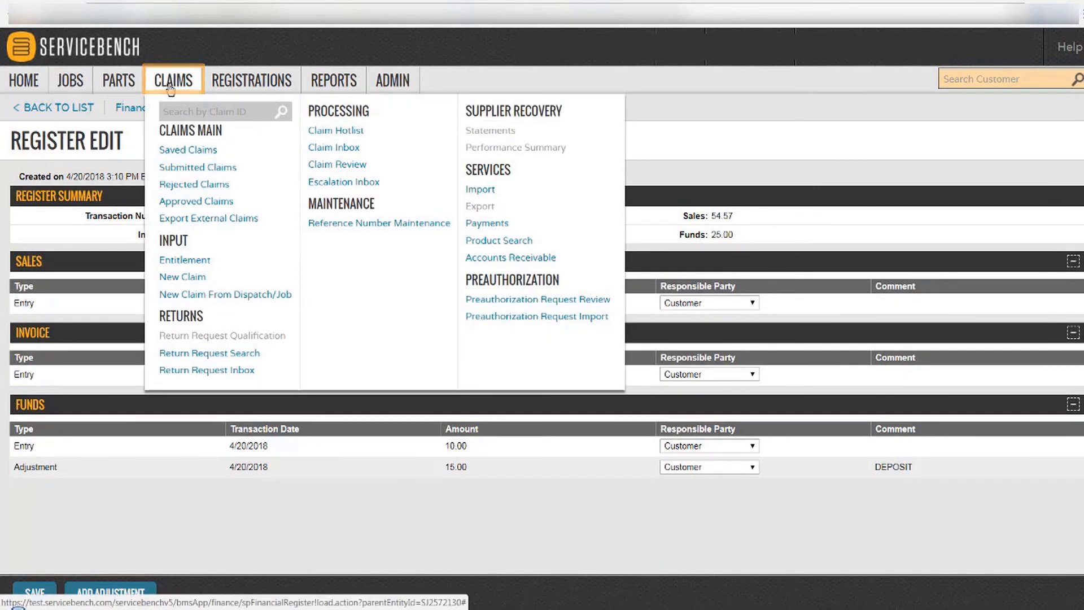
{"action": "left_click", "coordinate": [170, 84]}
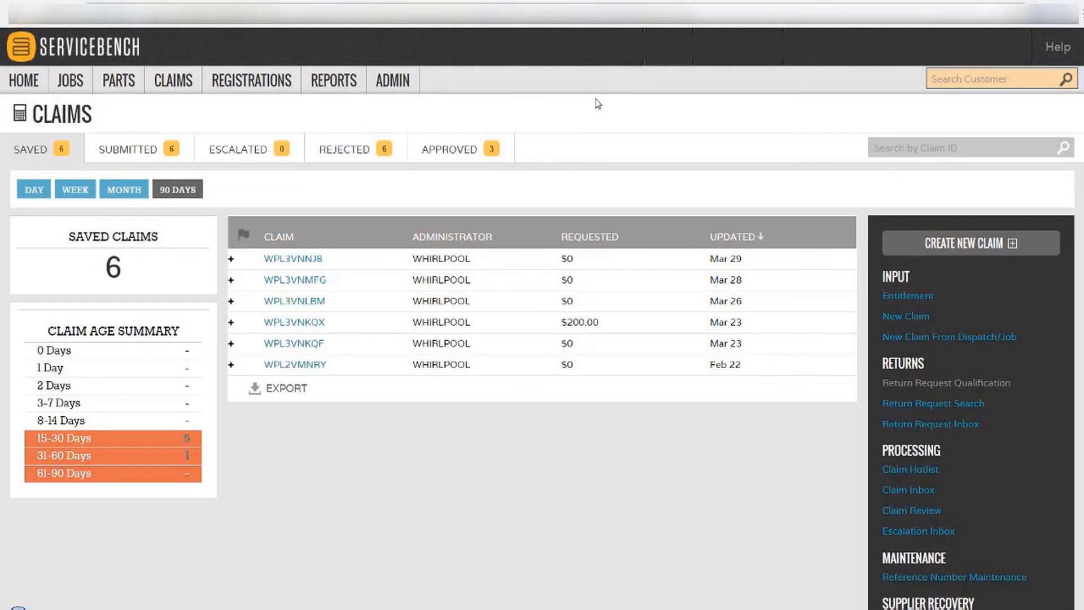
Open the Reports List through REPORTS > Create New Report.
{"action": "left_click", "coordinate": [344, 89]}
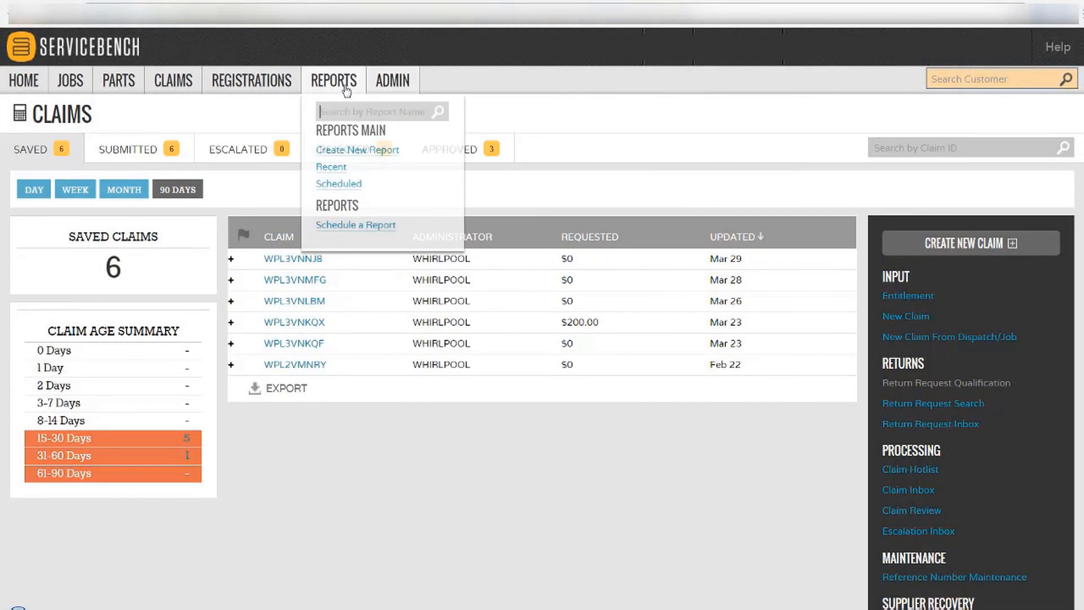
{"action": "left_click", "coordinate": [358, 155]}
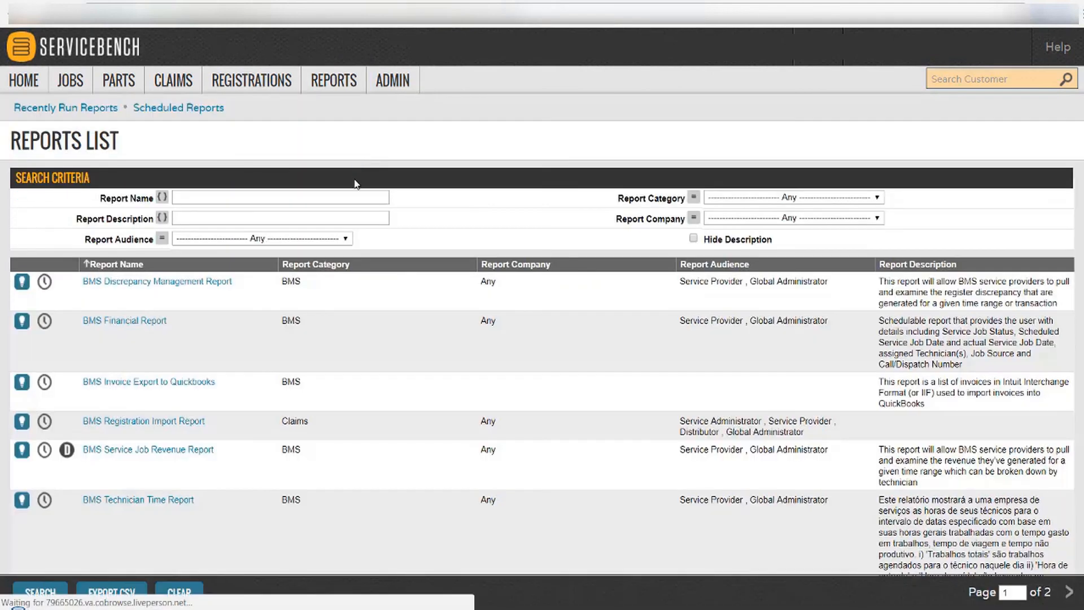
Filter the Reports List by the description PARTS.
{"action": "left_click", "coordinate": [304, 225]}
{"action": "type", "text": "PARTS"}
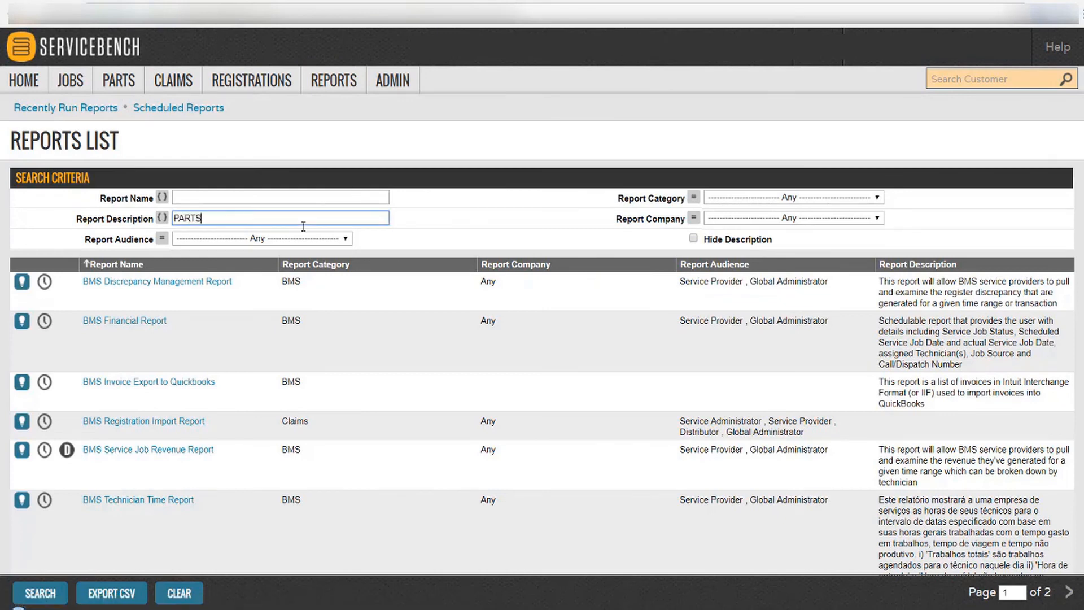
{"action": "key", "text": "Return"}
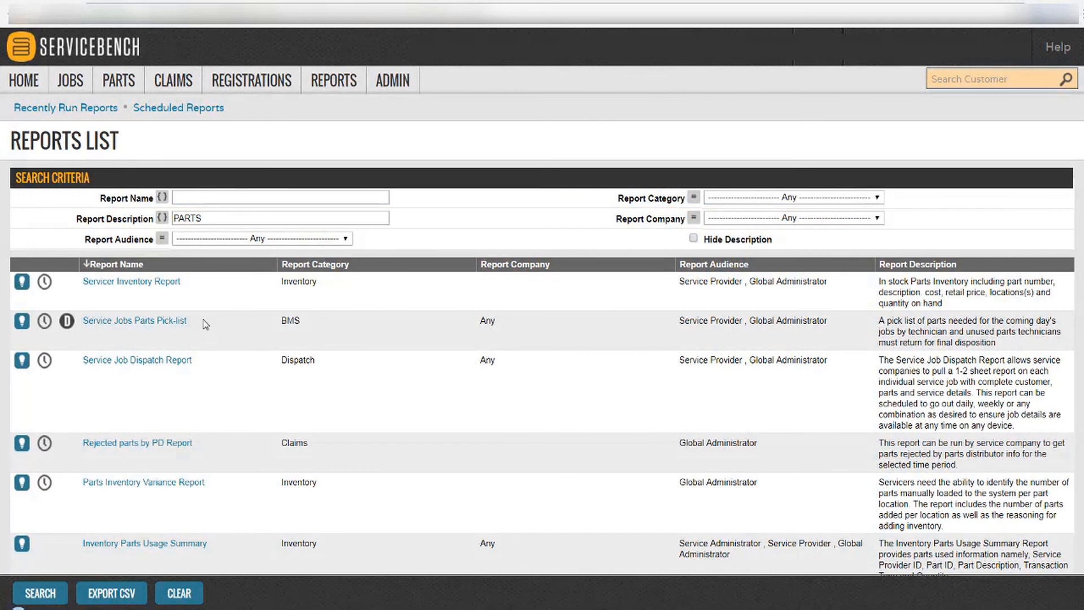
Filter reports by ROUTE instead, then show the alerts about parts at minimum stock.
{"action": "key", "text": "ctrl+a"}
{"action": "type", "text": "ROUTE"}
{"action": "key", "text": "Return"}
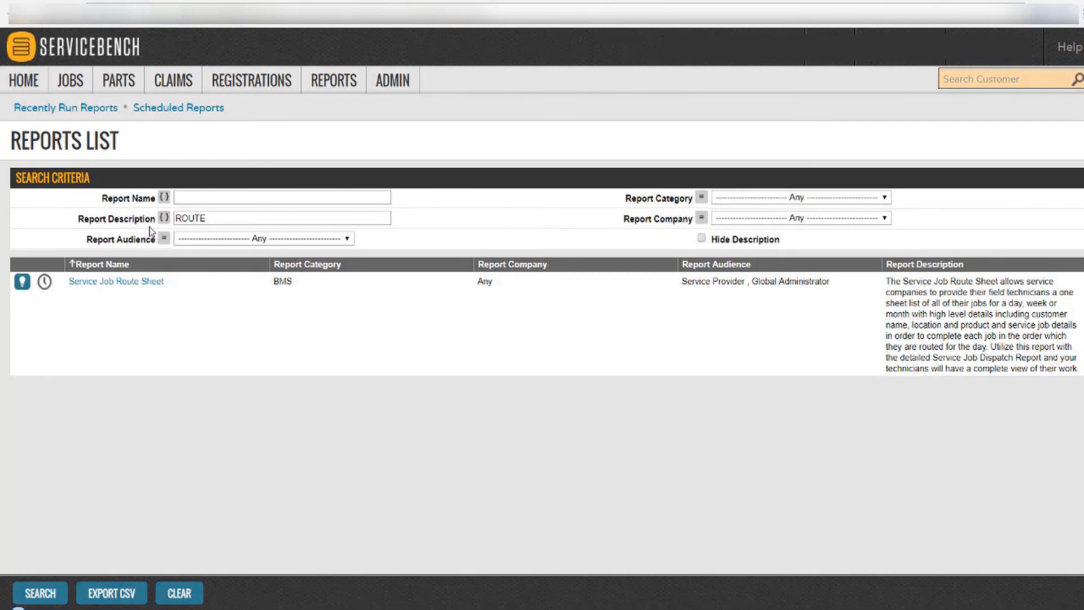
{"action": "left_click", "coordinate": [879, 59]}
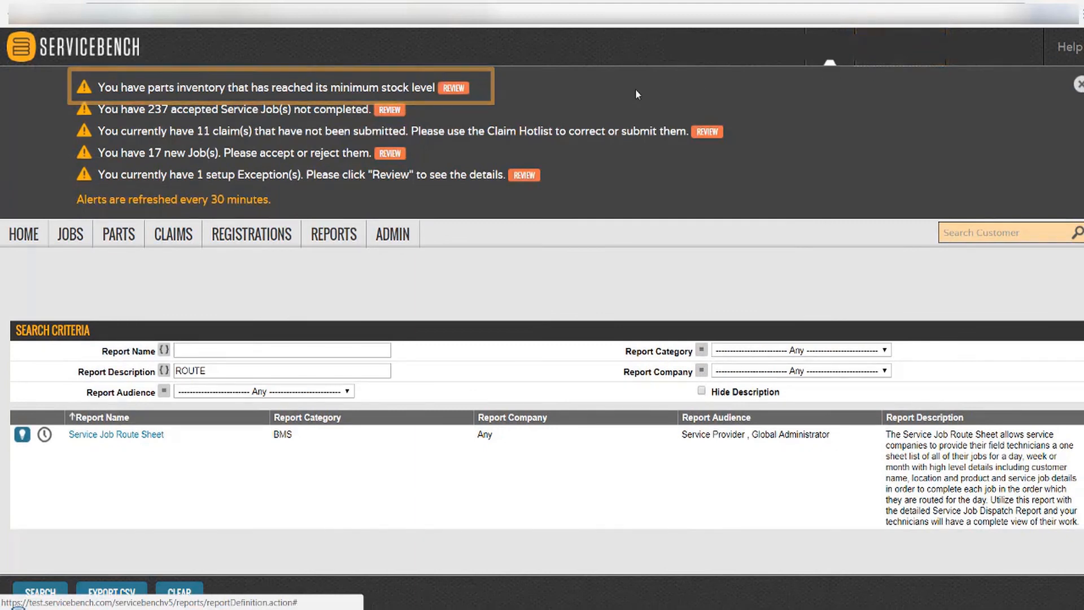
Open Parts Inventory Maintenance under ADMIN > Inventory Management.
{"action": "mouse_move", "coordinate": [132, 242]}
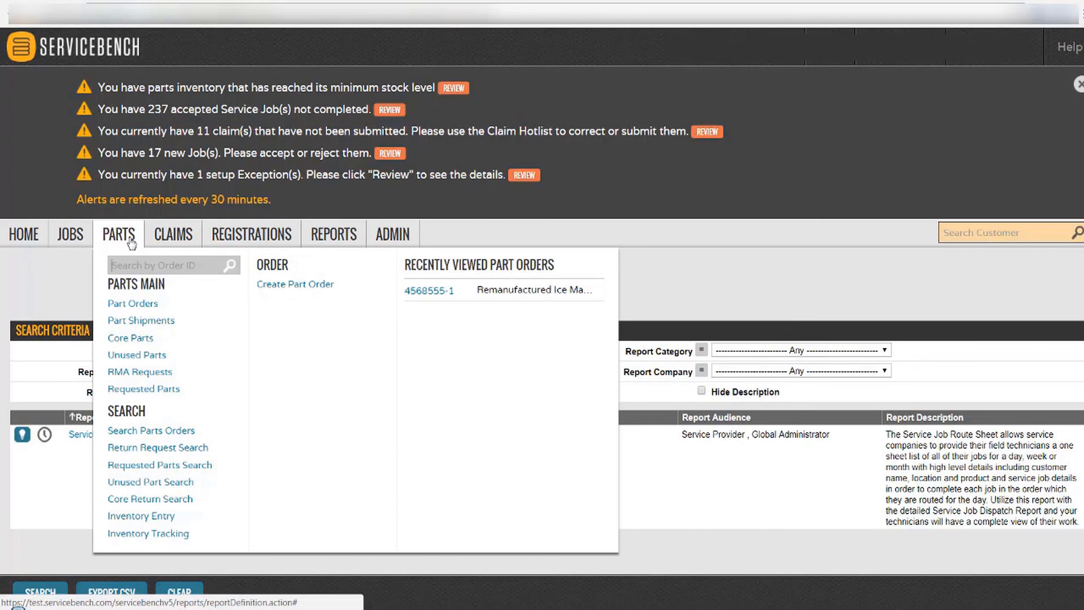
{"action": "mouse_move", "coordinate": [383, 236]}
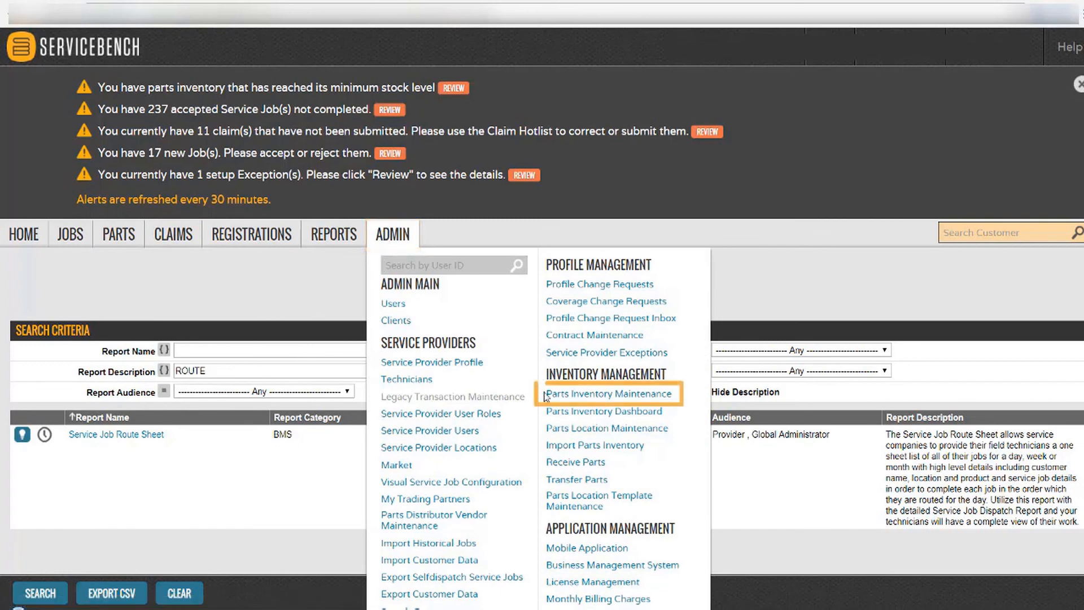
{"action": "left_click", "coordinate": [641, 395]}
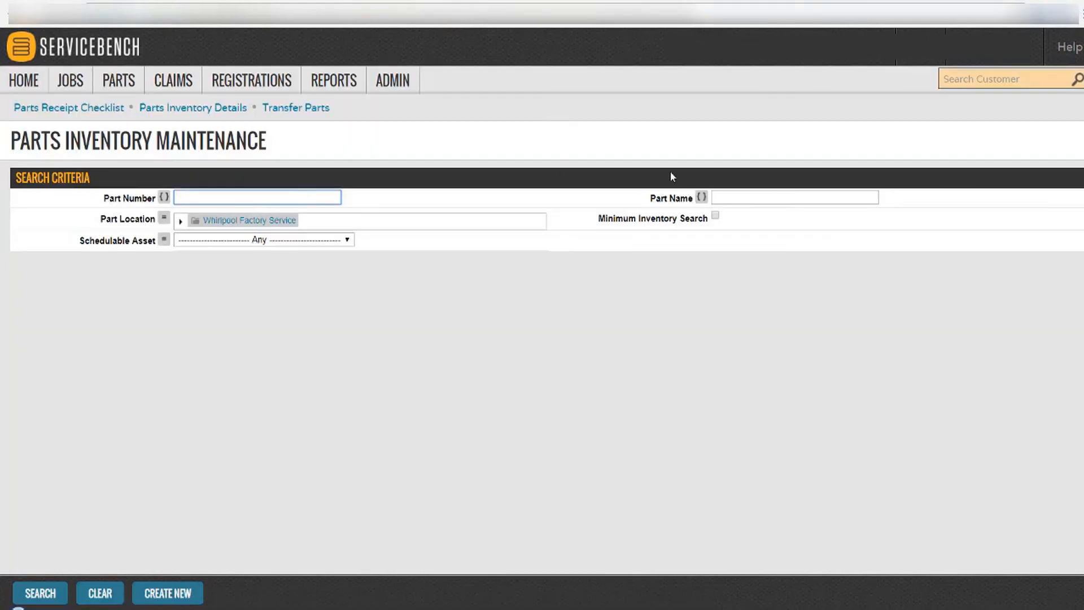
Search parts named PART and open part 2000's inventory: Main Warehouse has 13 on hand, minimum 5.
{"action": "left_click", "coordinate": [795, 194]}
{"action": "type", "text": "PART"}
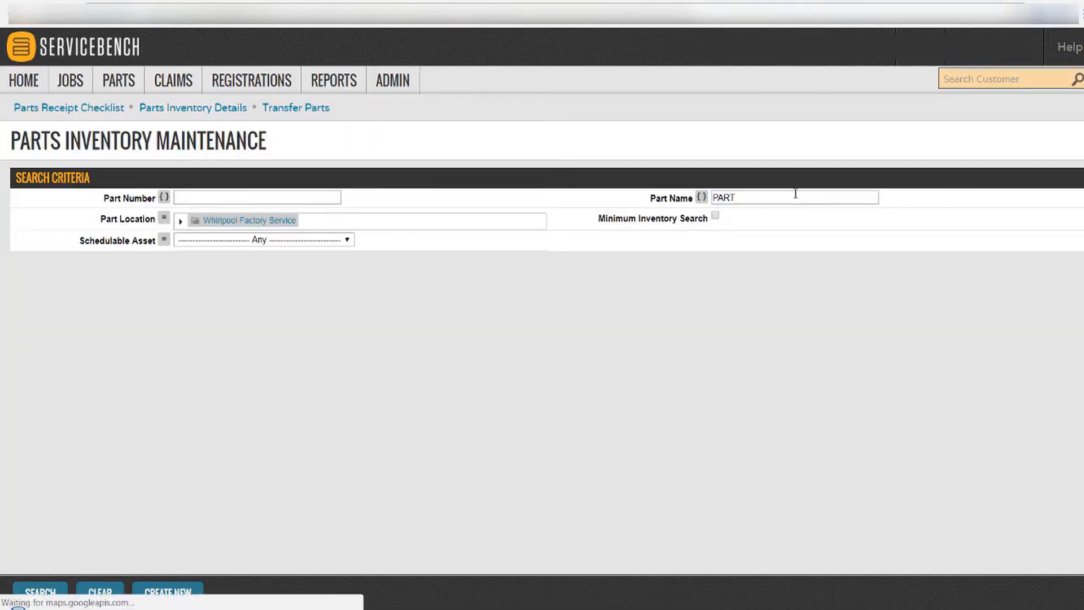
{"action": "key", "text": "Return"}
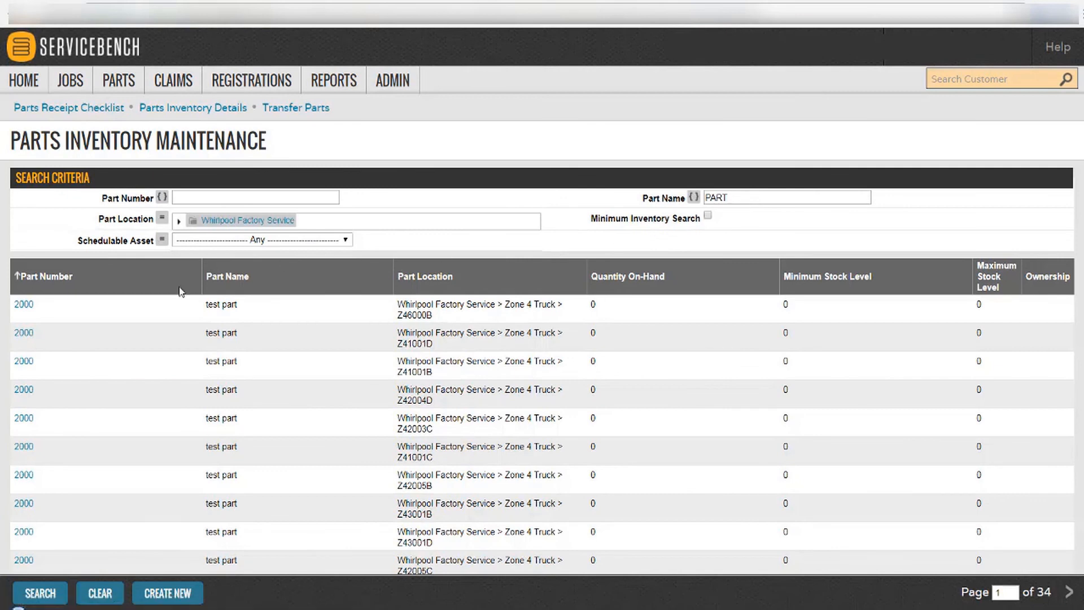
{"action": "left_click", "coordinate": [23, 306]}
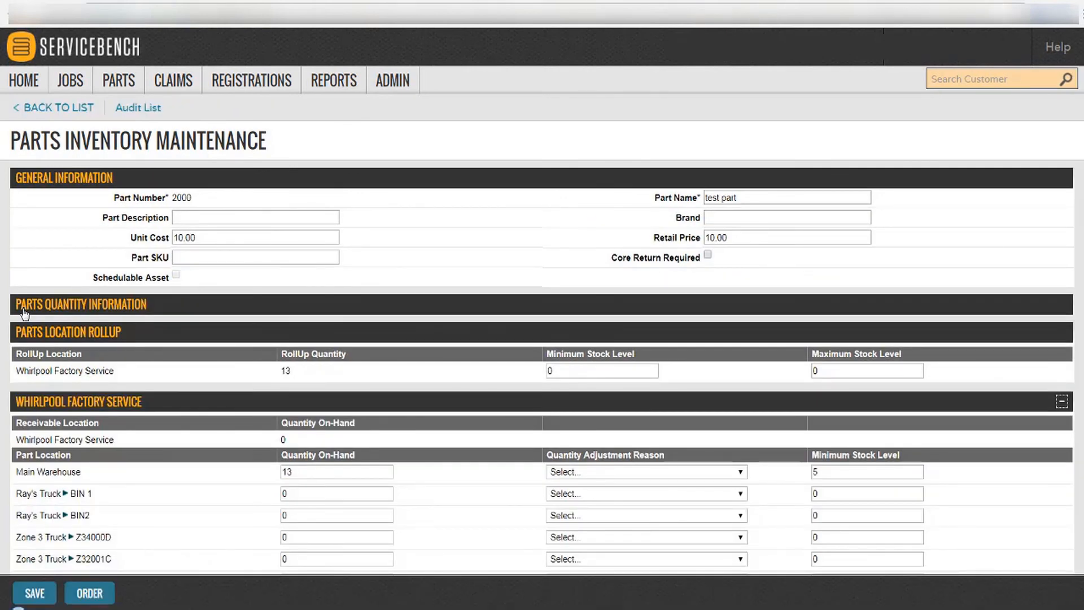
{"action": "scroll", "coordinate": [24, 313], "scroll_direction": "down", "scroll_amount": 5}
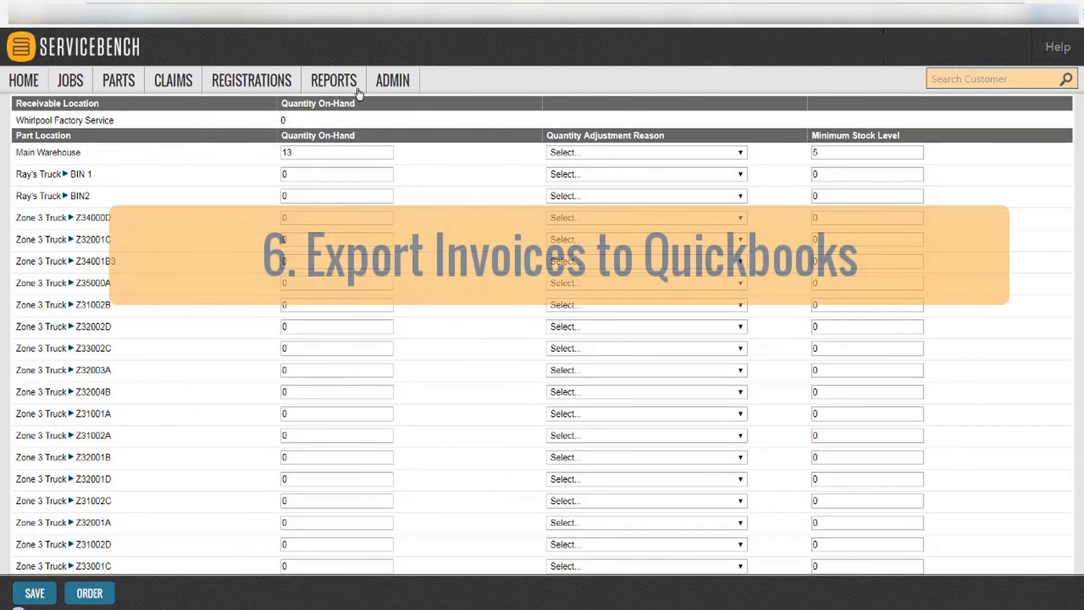
Reach the Reports List through the REPORTS menu's Create New Report entry.
{"action": "mouse_move", "coordinate": [355, 89]}
{"action": "left_click", "coordinate": [353, 154]}
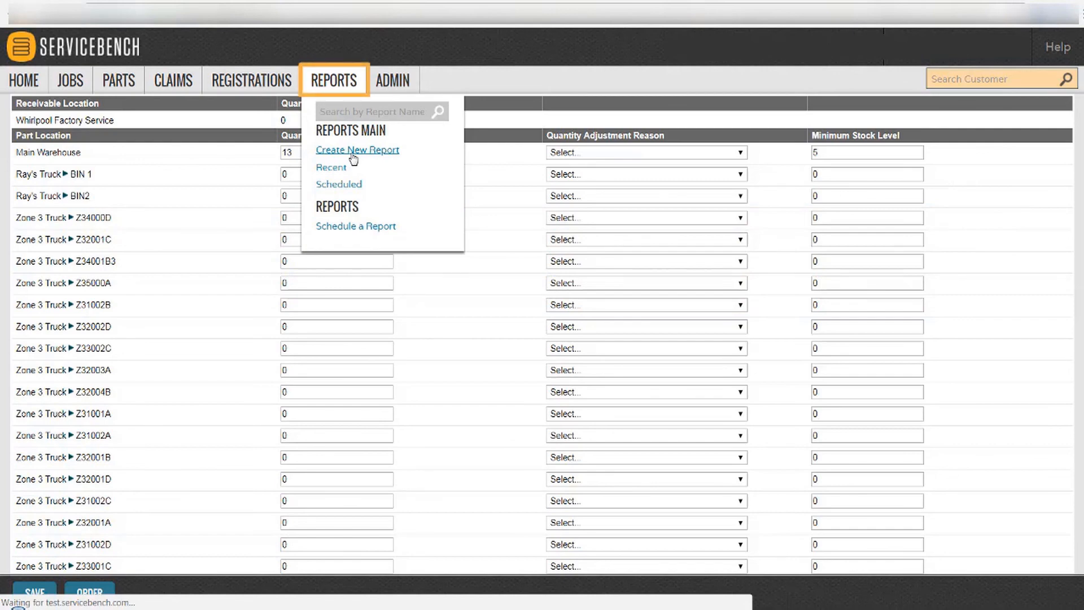
{"action": "left_click", "coordinate": [352, 151]}
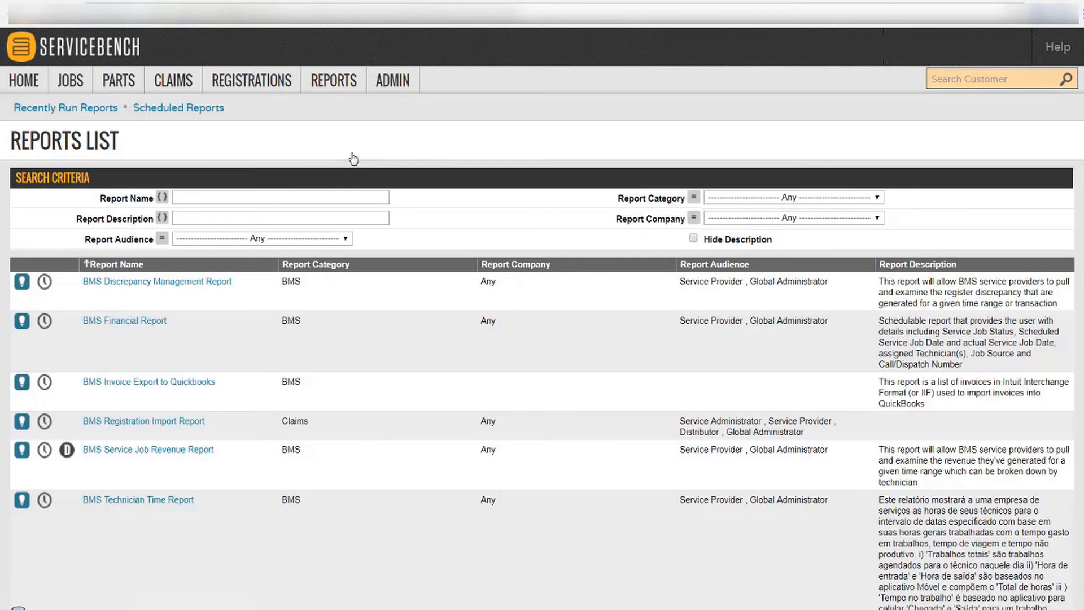